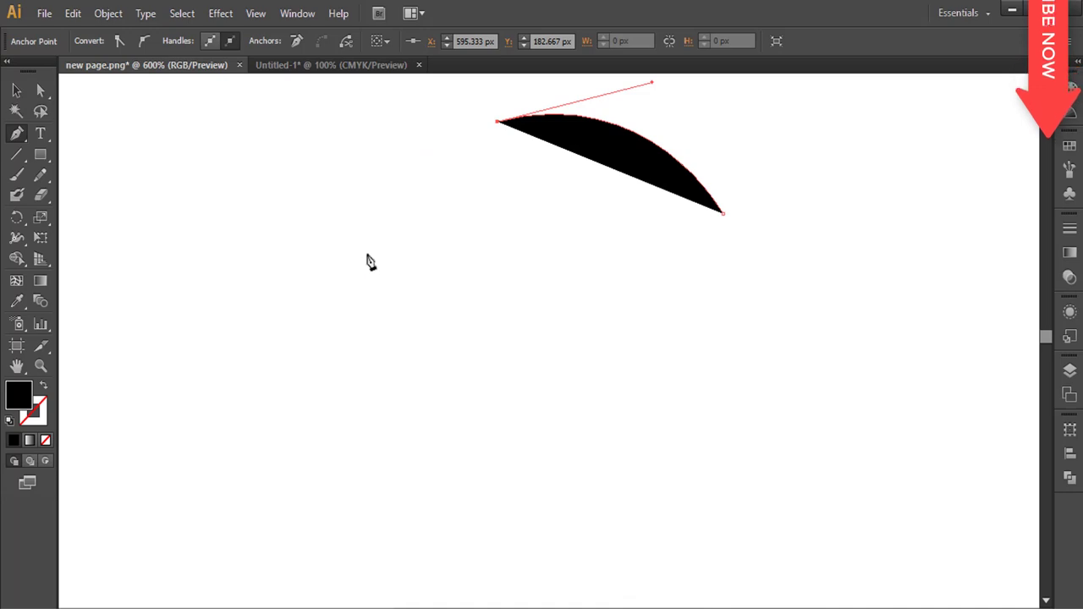
# Step: Extend the Pen tool outline down the left side of the head with a small outward bump ending about X 565, Y 243 px
pyautogui.moveTo(366, 255); pyautogui.dragTo(411, 389)
pyautogui.click(366, 255)
pyautogui.press('space')
pyautogui.click(379, 297)
pyautogui.press('space')
pyautogui.moveTo(381, 417); pyautogui.dragTo(367, 188)
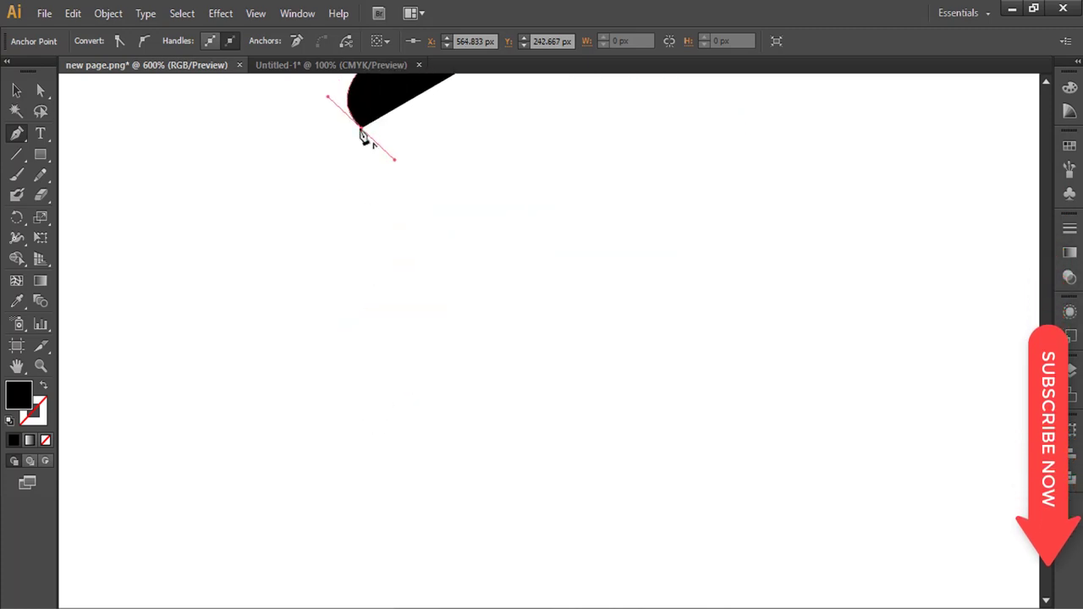
# Step: Continue the outline down the left cheek and around the curved jaw to a corner point about X 603, Y 299 px
pyautogui.click(363, 127)
pyautogui.moveTo(369, 347); pyautogui.dragTo(385, 387)
pyautogui.click(367, 342)
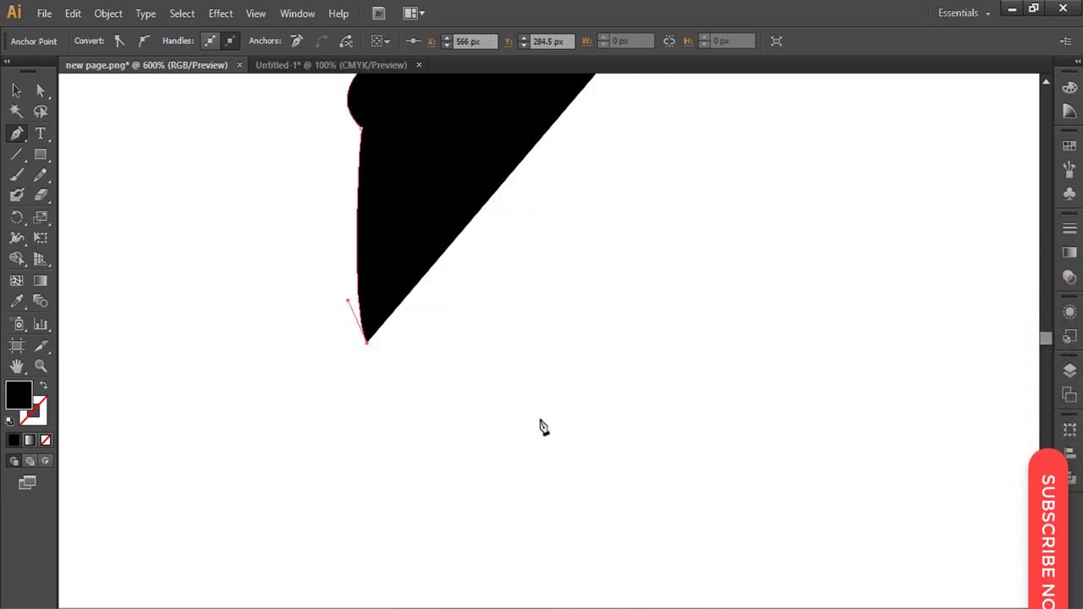
pyautogui.moveTo(542, 416); pyautogui.dragTo(689, 397)
pyautogui.press('space')
pyautogui.moveTo(518, 457); pyautogui.dragTo(496, 266)
pyautogui.click(521, 227)
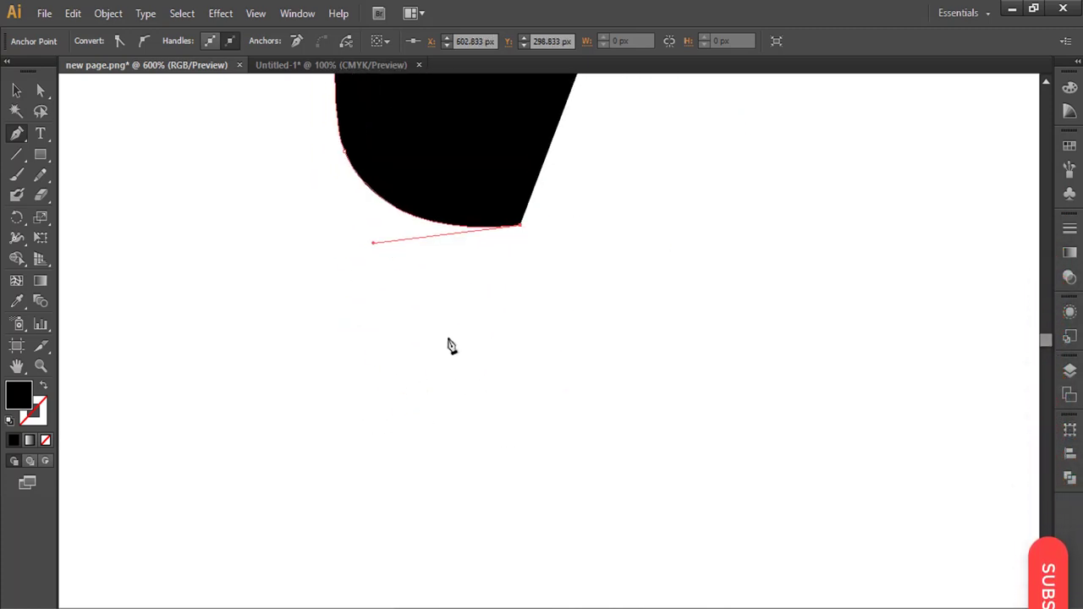
# Step: Draw the left side of the upper body with two small rounded bumps, ending about X 593, Y 403 px
pyautogui.moveTo(448, 336); pyautogui.dragTo(488, 428)
pyautogui.click(448, 336)
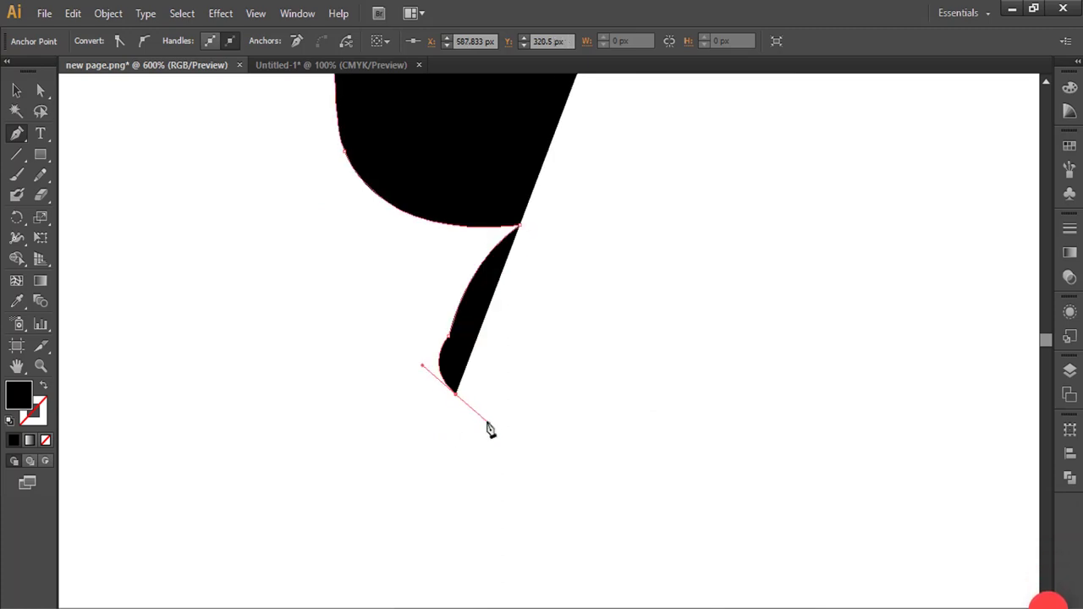
pyautogui.moveTo(480, 473); pyautogui.dragTo(443, 339)
pyautogui.moveTo(450, 442); pyautogui.dragTo(592, 314)
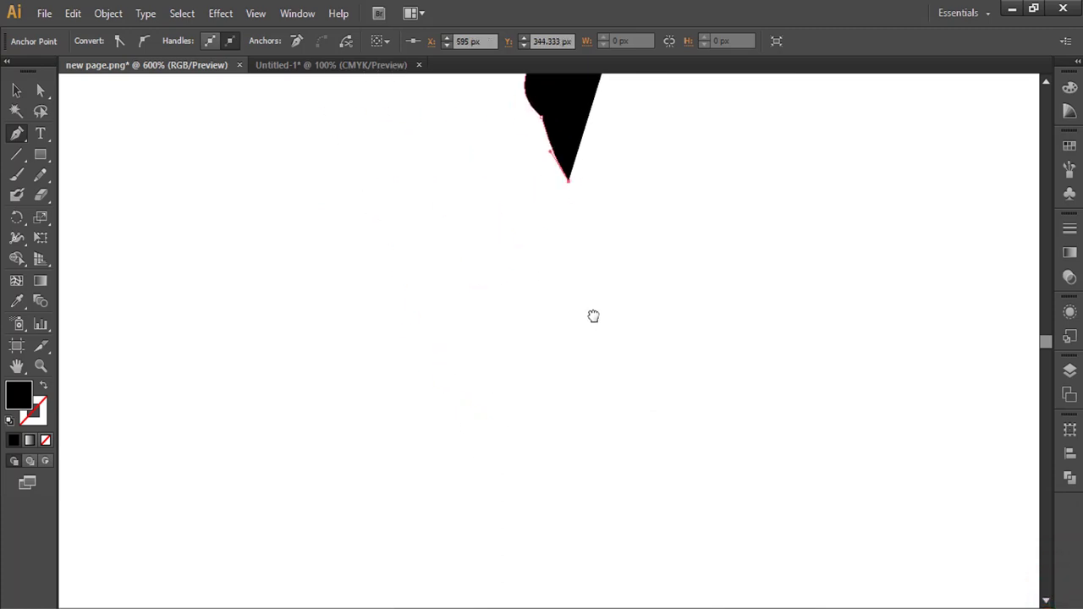
pyautogui.moveTo(551, 362); pyautogui.dragTo(491, 183)
pyautogui.moveTo(467, 234); pyautogui.dragTo(470, 242)
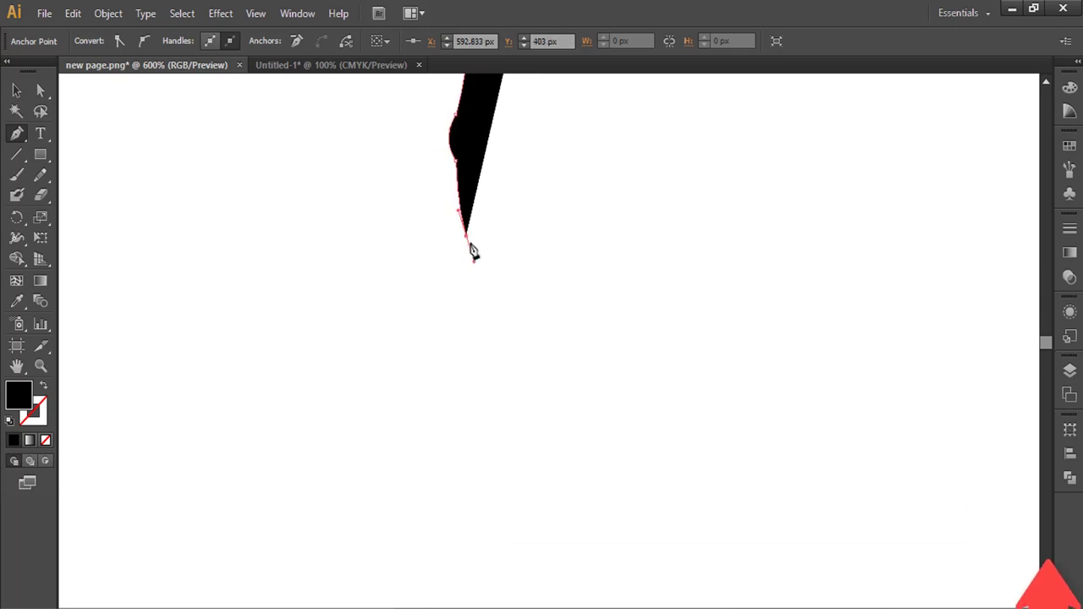
# Step: Extend the left body edge downward in a long, nearly straight line to an anchor about X 588, Y 459 px
pyautogui.moveTo(476, 434); pyautogui.dragTo(519, 264)
pyautogui.moveTo(489, 339); pyautogui.dragTo(475, 423)
pyautogui.moveTo(546, 285)
pyautogui.mouseDown()
pyautogui.moveTo(539, 450)
pyautogui.moveTo(546, 274)
pyautogui.mouseUp()
pyautogui.moveTo(514, 346); pyautogui.dragTo(488, 242)
pyautogui.click(464, 225)
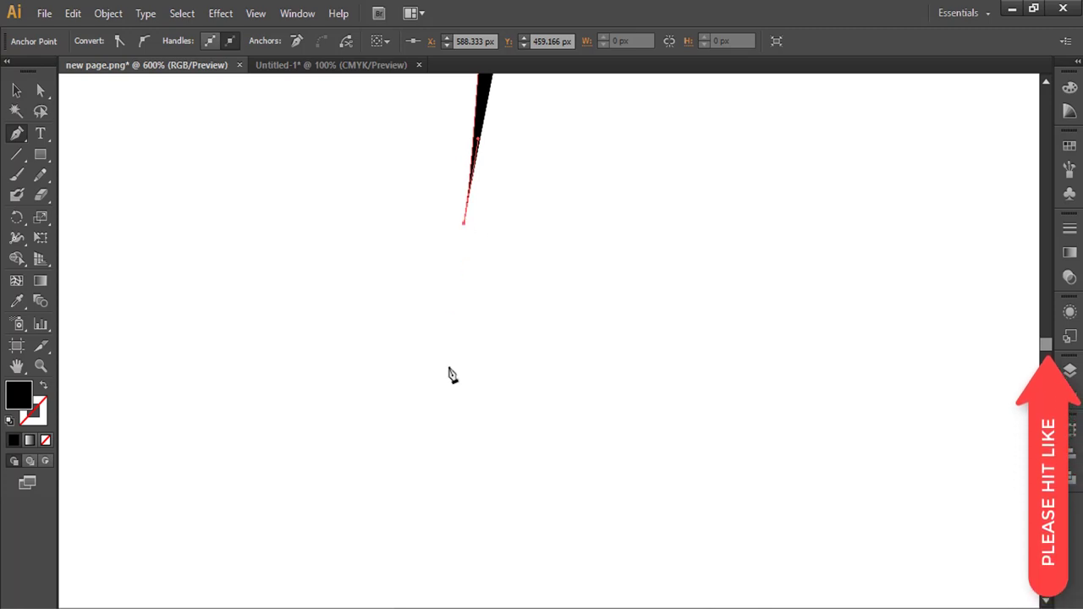
# Step: Add a small notch low on the left body edge and draw a curved bottom edge to about X 647, Y 502 px
pyautogui.moveTo(454, 369); pyautogui.dragTo(459, 394)
pyautogui.click(453, 370)
pyautogui.click(461, 372)
pyautogui.click(462, 415)
pyautogui.moveTo(565, 437); pyautogui.dragTo(447, 510)
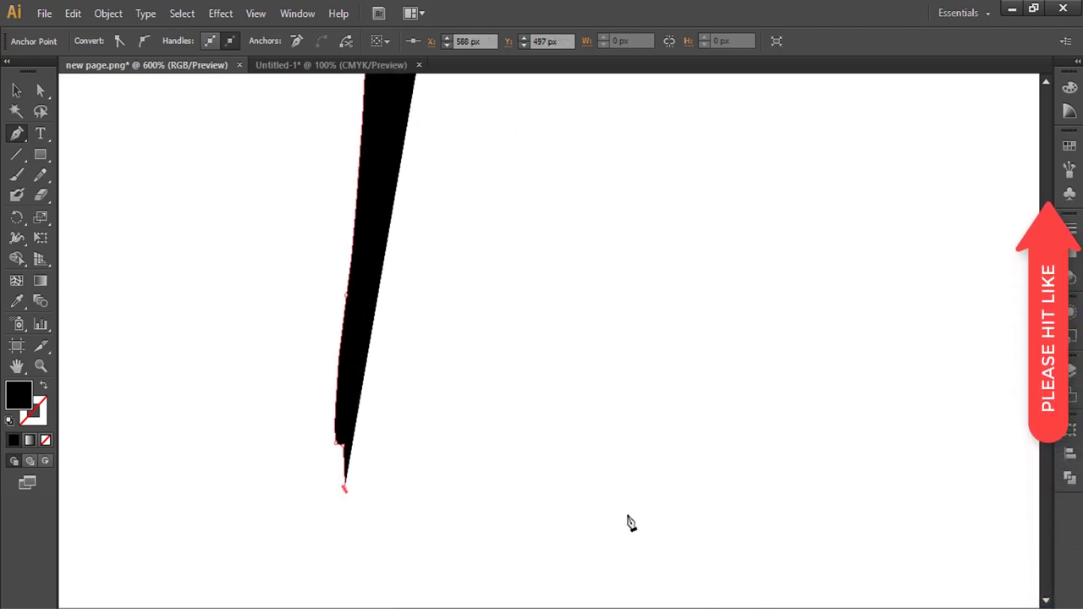
pyautogui.moveTo(626, 518); pyautogui.dragTo(743, 449)
# Step: Switch Layer 2 to outline view and continue the path with a short step and a second, shallower bottom curve to about X 680, Y 491 px
pyautogui.click(1077, 375)
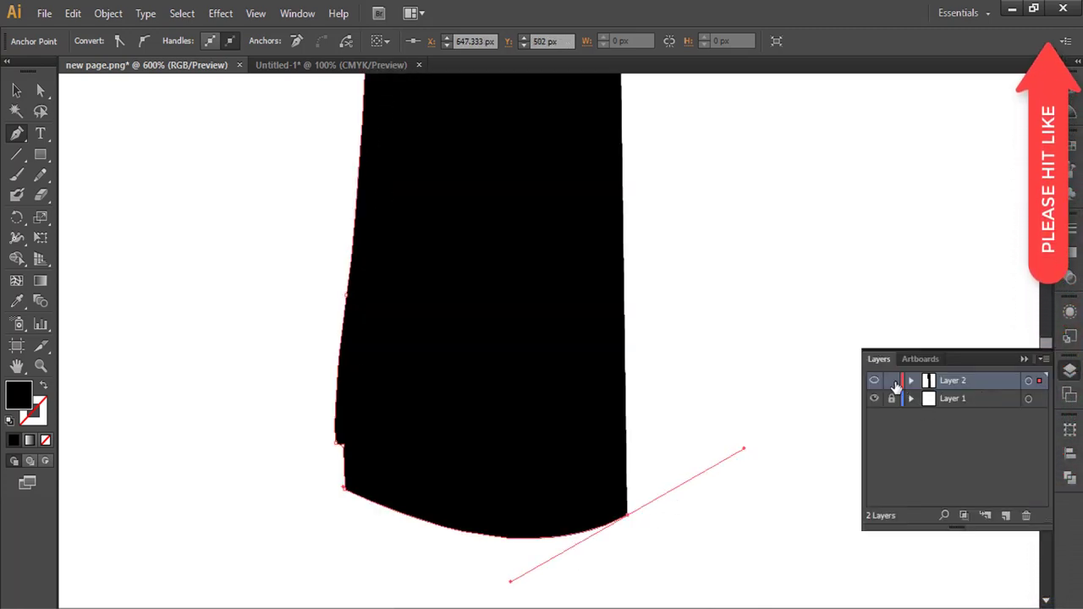
pyautogui.keyDown('ctrl'); pyautogui.click(876, 380); pyautogui.keyUp('ctrl')
pyautogui.moveTo(660, 530); pyautogui.dragTo(674, 472)
pyautogui.click(641, 457)
pyautogui.click(640, 445)
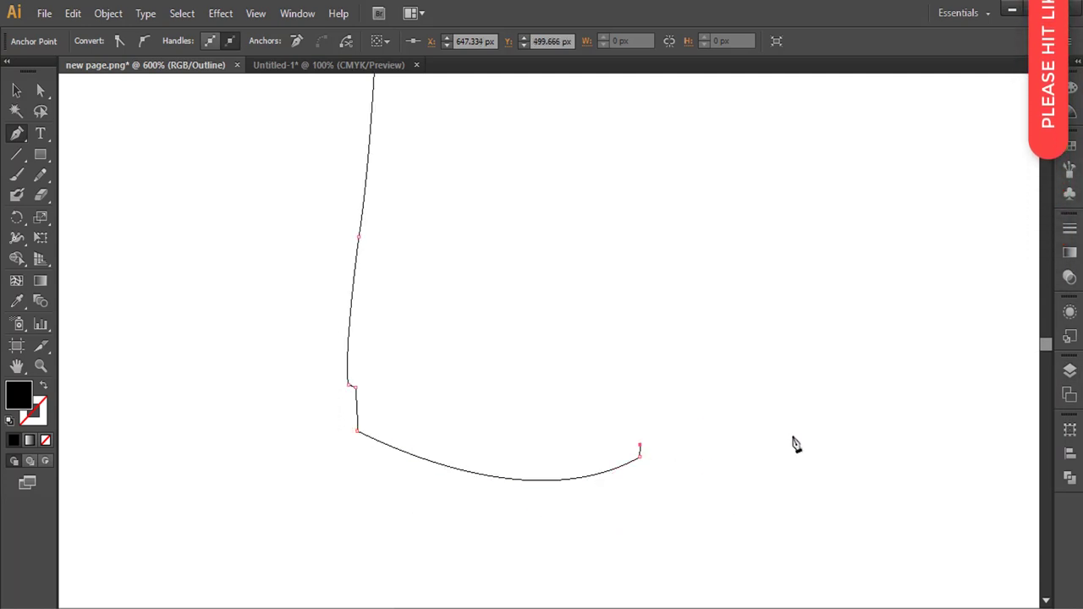
pyautogui.moveTo(791, 437); pyautogui.dragTo(840, 400)
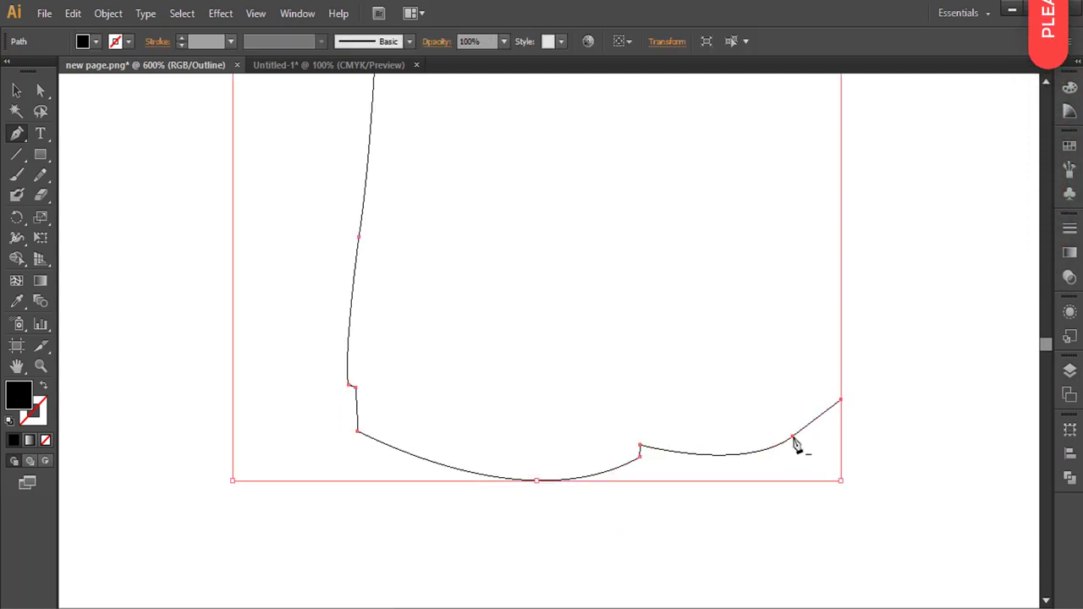
pyautogui.click(792, 437)
pyautogui.click(793, 399)
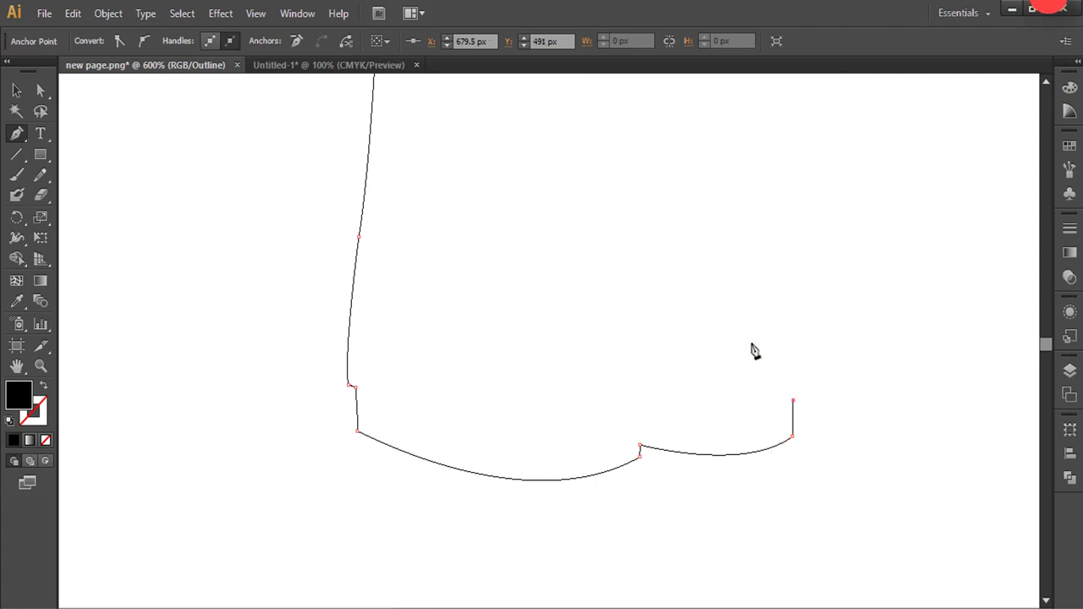
# Step: Draw the right side of the body upward in long, gentle segments to an anchor about X 661, Y 350 px
pyautogui.moveTo(743, 338); pyautogui.dragTo(708, 316)
pyautogui.click(743, 339)
pyautogui.moveTo(757, 254); pyautogui.dragTo(718, 450)
pyautogui.click(694, 313)
pyautogui.moveTo(640, 334); pyautogui.dragTo(621, 478)
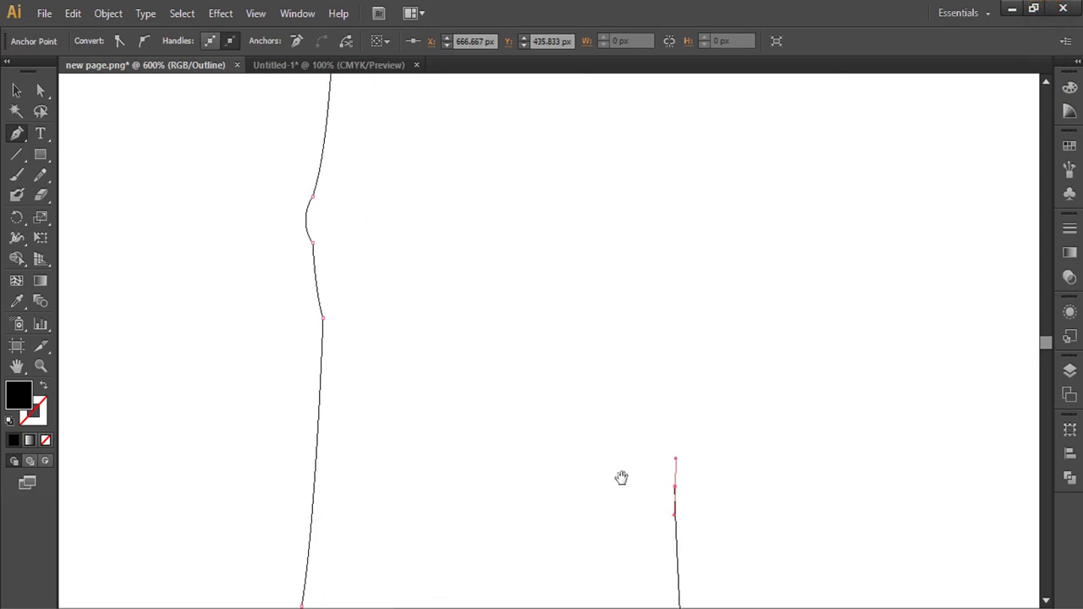
pyautogui.moveTo(667, 241); pyautogui.dragTo(671, 201)
pyautogui.moveTo(604, 257); pyautogui.dragTo(600, 513)
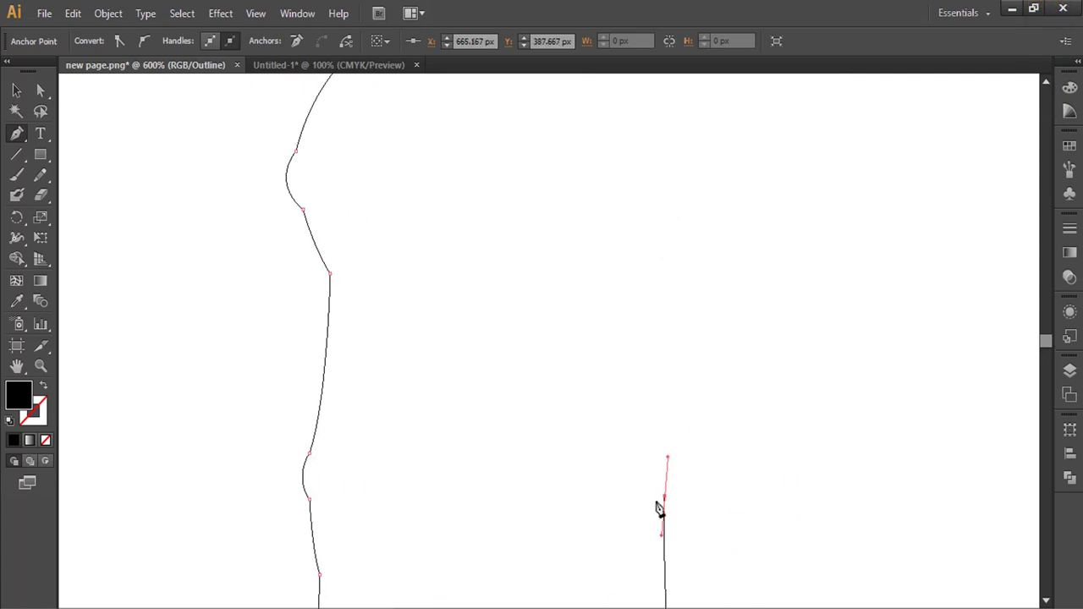
pyautogui.moveTo(660, 448); pyautogui.dragTo(625, 427)
pyautogui.moveTo(646, 304); pyautogui.dragTo(643, 276)
pyautogui.moveTo(629, 340); pyautogui.dragTo(535, 522)
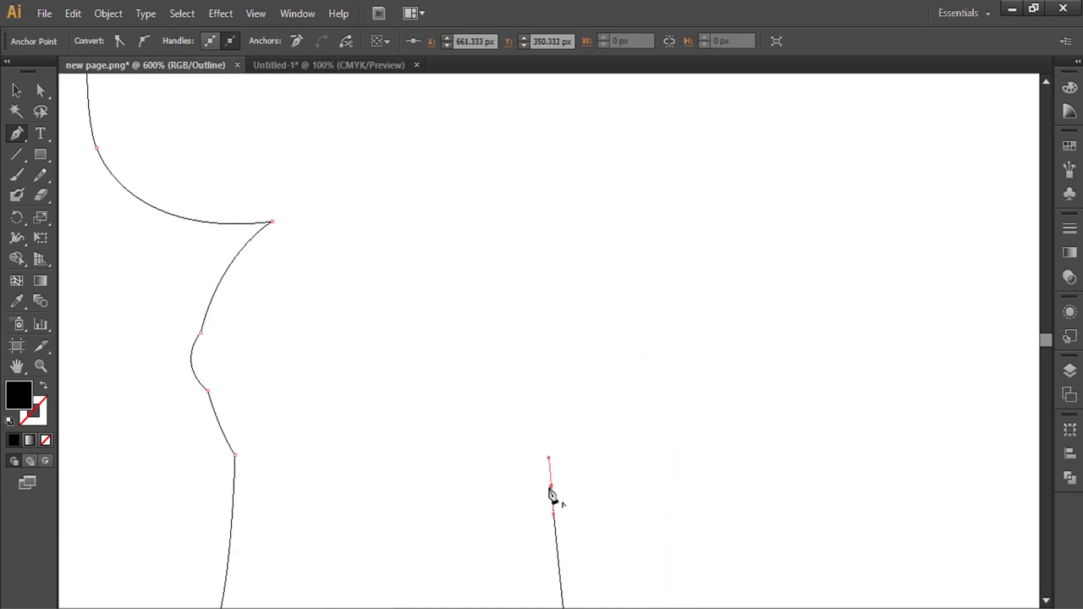
# Step: Draw the right arm bulge, a small rounded bump and the shoulder curve up to the neck at about X 640, Y 292 px
pyautogui.moveTo(600, 335); pyautogui.dragTo(563, 167)
pyautogui.click(602, 336)
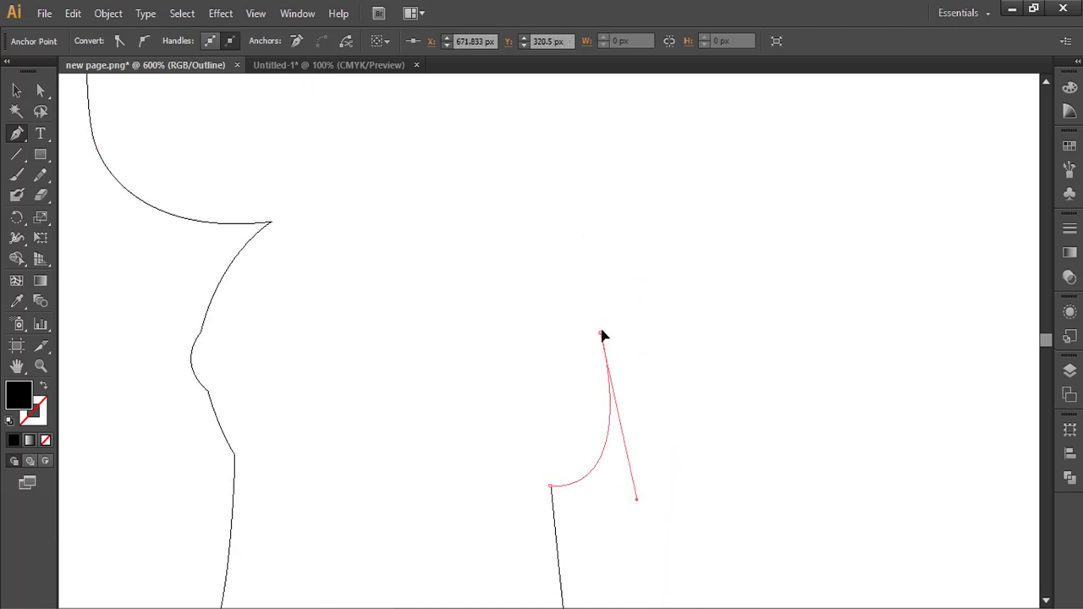
pyautogui.moveTo(590, 291); pyautogui.dragTo(630, 322)
pyautogui.moveTo(502, 289); pyautogui.dragTo(559, 363)
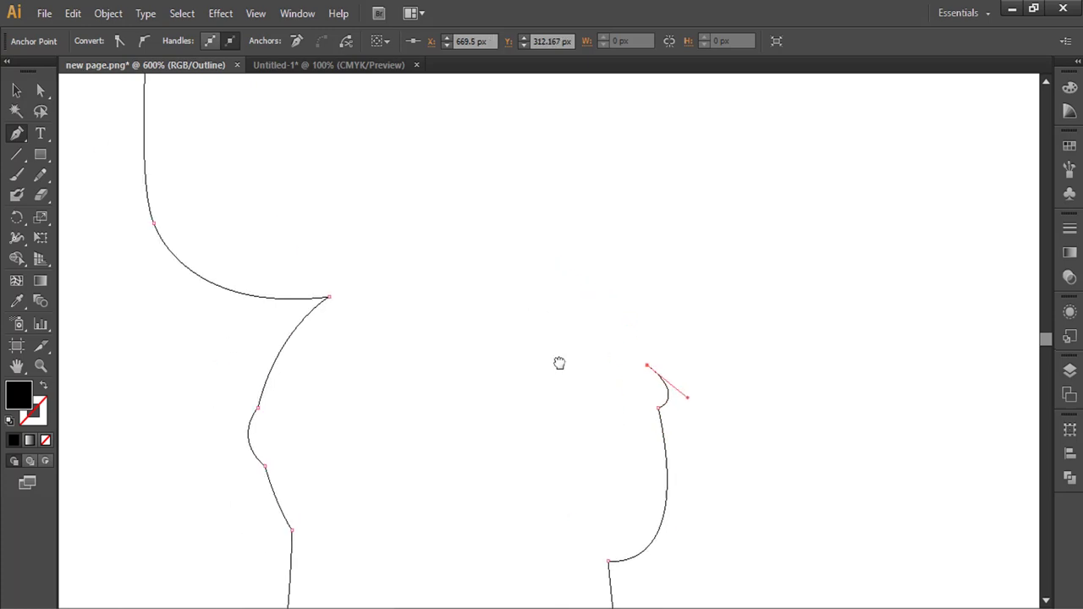
pyautogui.moveTo(526, 287); pyautogui.dragTo(426, 269)
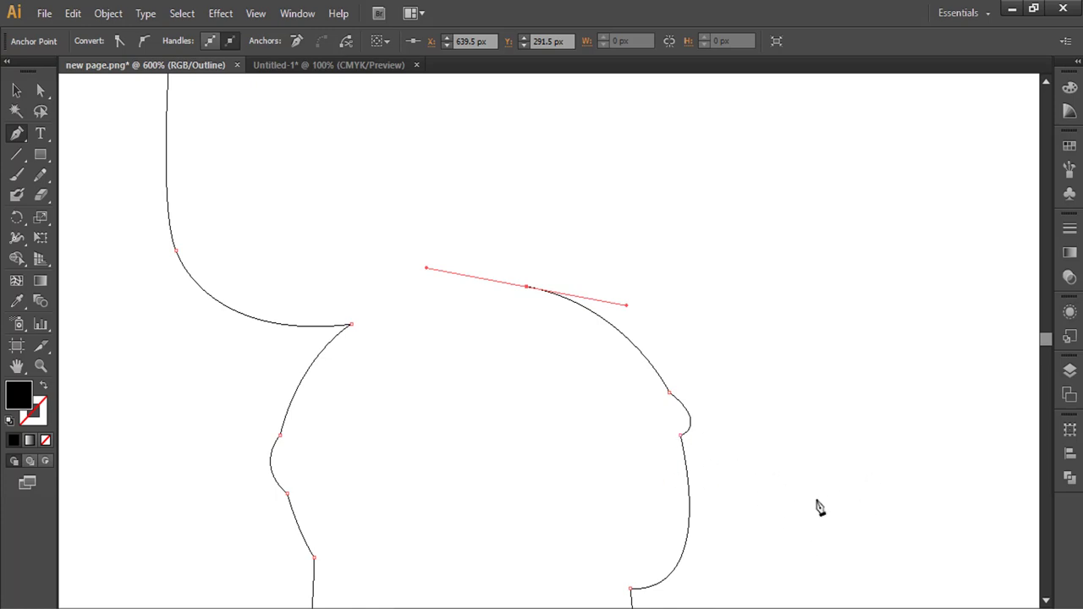
# Step: Add a short vertical neck edge and draw the rounded right cheek upward to about X 666, Y 241 px
pyautogui.moveTo(480, 411); pyautogui.dragTo(572, 598)
pyautogui.click(618, 468)
pyautogui.scroll(1, 663, 398)
pyautogui.hscroll(1, 663, 398)
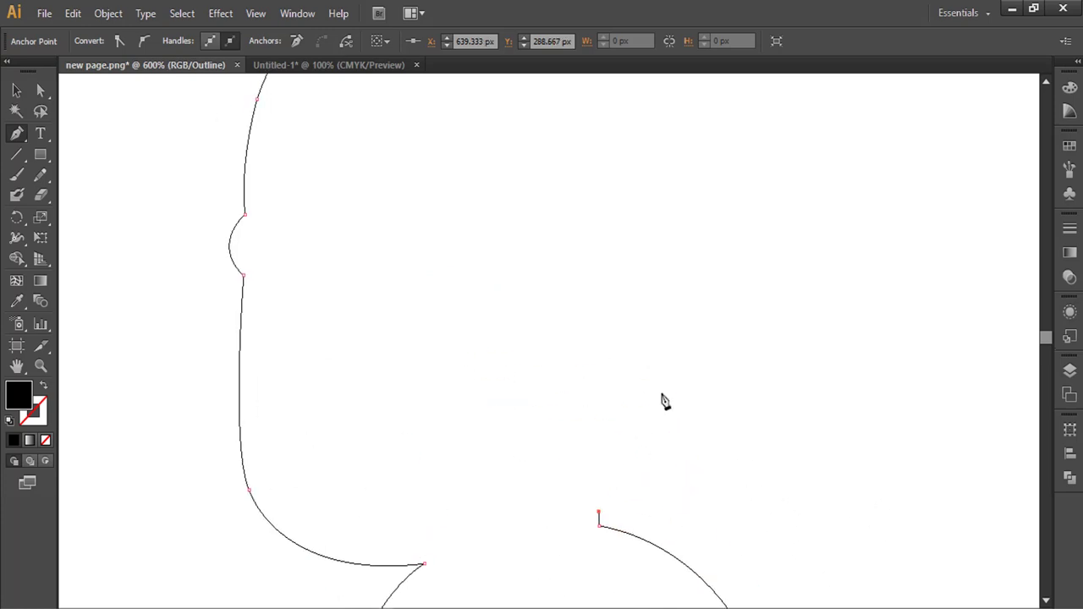
pyautogui.moveTo(752, 389); pyautogui.dragTo(782, 284)
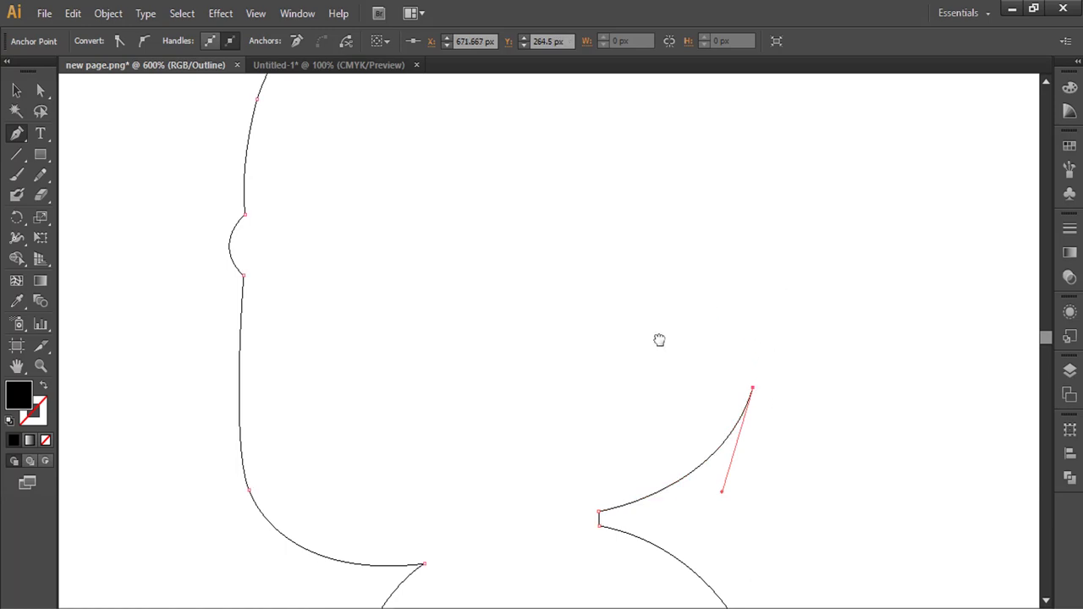
pyautogui.moveTo(660, 339); pyautogui.dragTo(644, 409)
pyautogui.moveTo(710, 334); pyautogui.dragTo(639, 350)
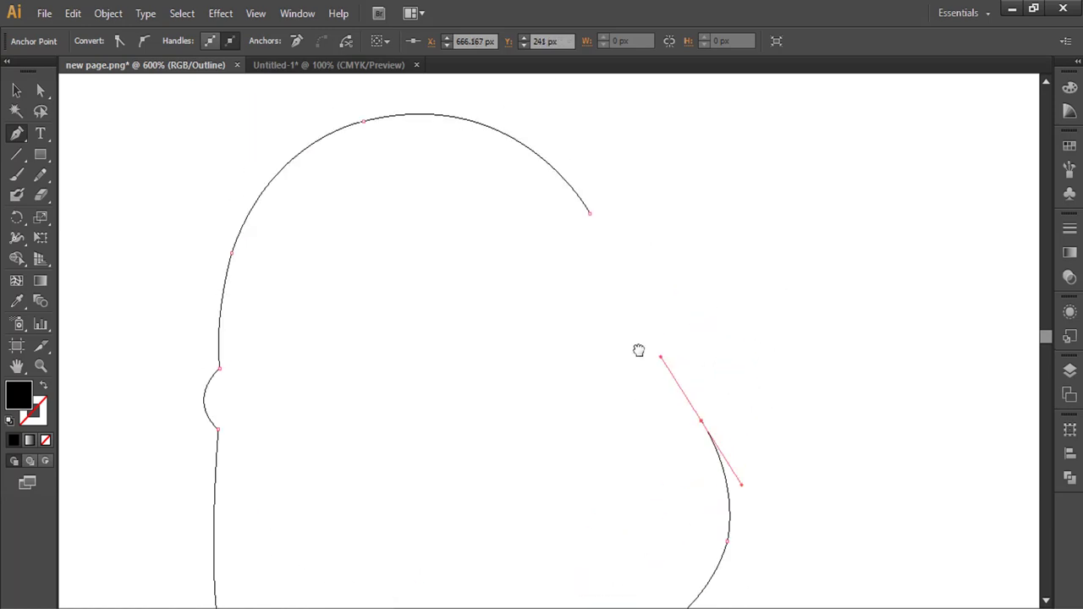
# Step: Close the character outline with a small rounded bump at the right of the head and deselect the path
pyautogui.moveTo(618, 276); pyautogui.dragTo(529, 171)
pyautogui.click(619, 276)
pyautogui.keyDown('ctrl'); pyautogui.click(817, 330); pyautogui.keyUp('ctrl')
# Step: Start an inner path just inside the top of the head and follow the outline down to the left bump
pyautogui.moveTo(442, 439); pyautogui.dragTo(552, 423)
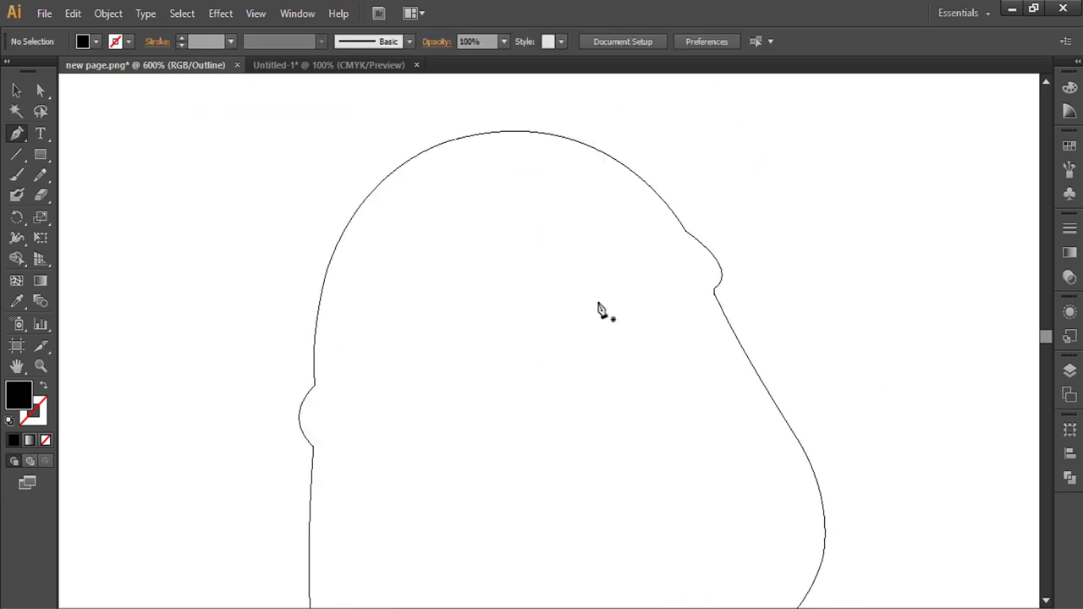
pyautogui.click(678, 233)
pyautogui.moveTo(456, 146); pyautogui.dragTo(298, 183)
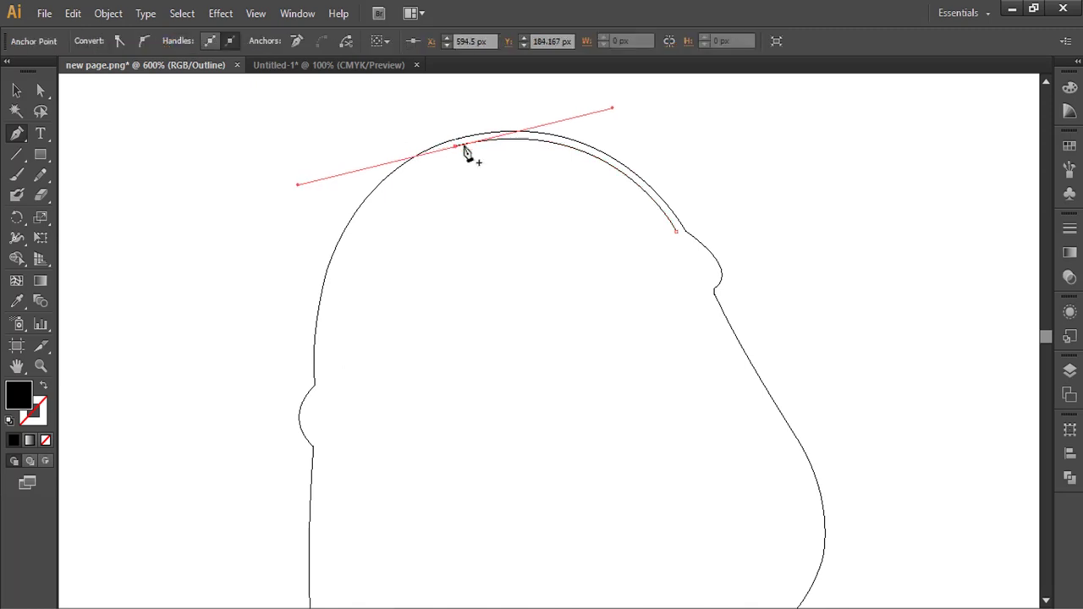
pyautogui.click(455, 146)
pyautogui.moveTo(411, 398); pyautogui.dragTo(463, 369)
pyautogui.moveTo(375, 353); pyautogui.dragTo(374, 556)
pyautogui.click(374, 354)
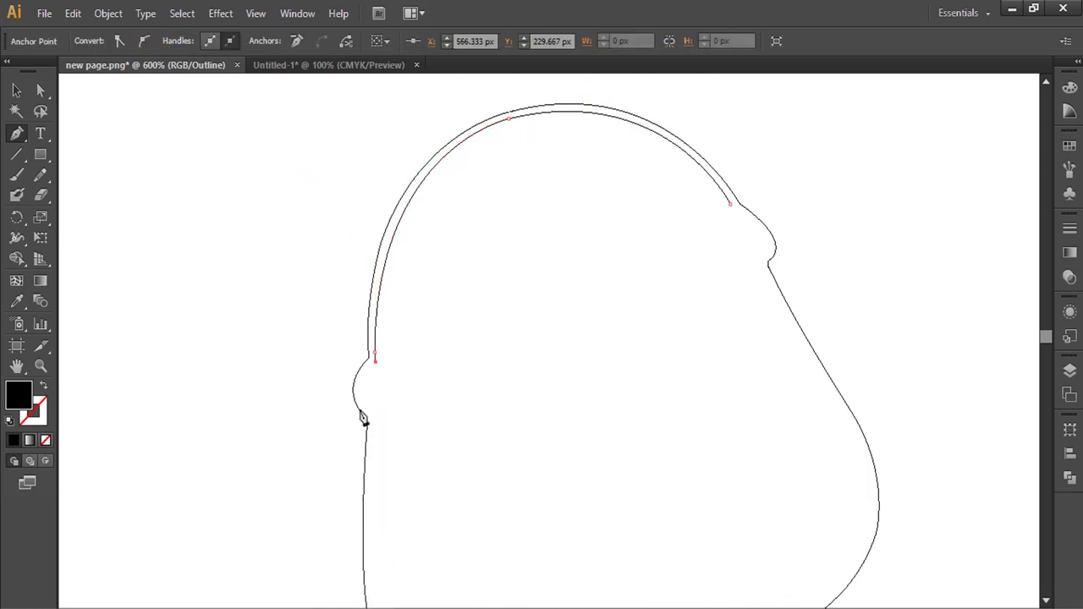
pyautogui.moveTo(373, 411); pyautogui.dragTo(407, 437)
# Step: Draw an arched lower edge across the head, close the cap shape with a small pointed notch at the right, and deselect it
pyautogui.hscroll(2, 400, 371)
pyautogui.scroll(1, 399, 371)
pyautogui.moveTo(522, 276); pyautogui.dragTo(659, 232)
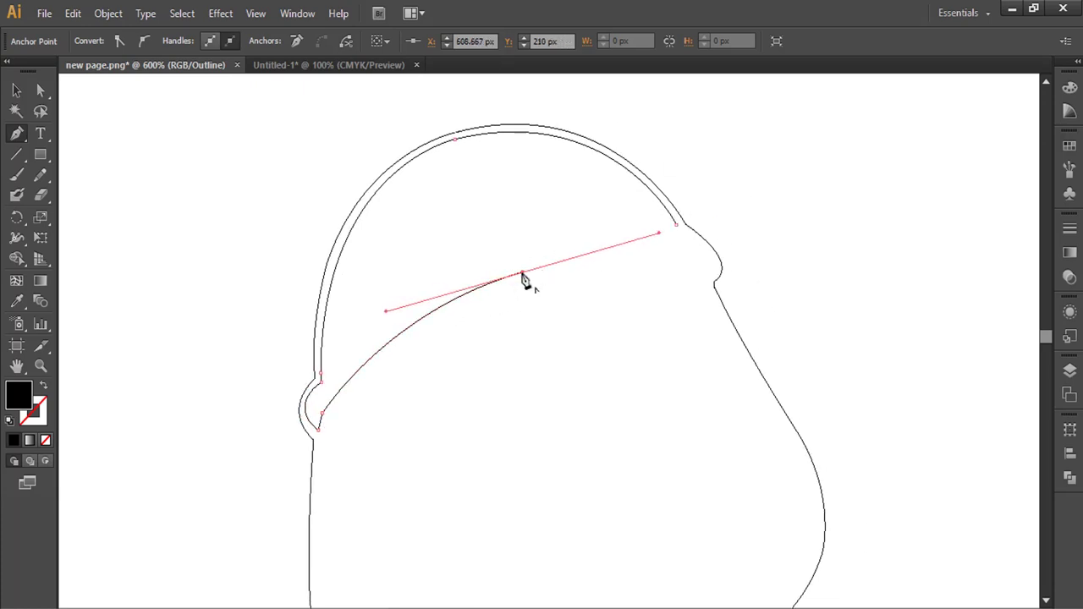
pyautogui.click(522, 276)
pyautogui.moveTo(710, 277); pyautogui.dragTo(822, 316)
pyautogui.click(711, 280)
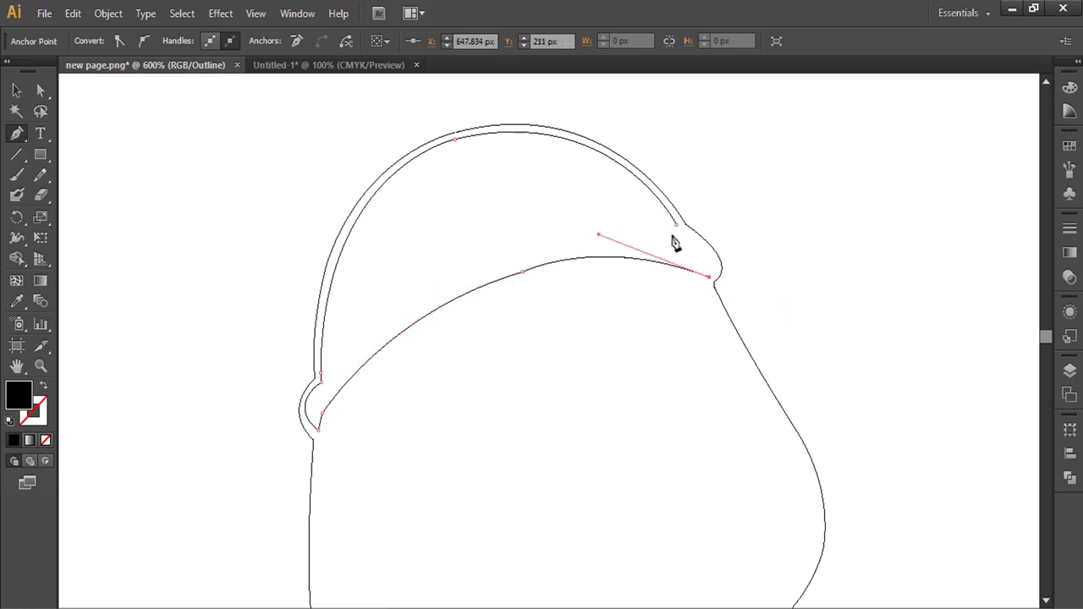
pyautogui.click(666, 234)
pyautogui.keyDown('ctrl'); pyautogui.click(823, 256); pyautogui.keyUp('ctrl')
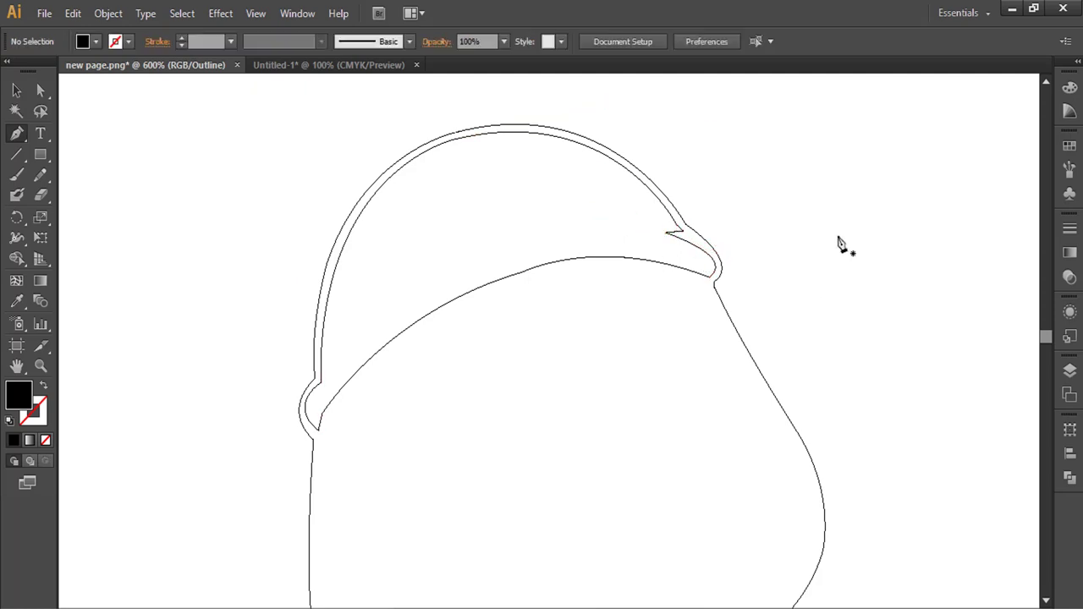
# Step: Start a new shape below the cap's arched edge and trace just inside the left cheek down to the jaw
pyautogui.scroll(-3, 641, 382)
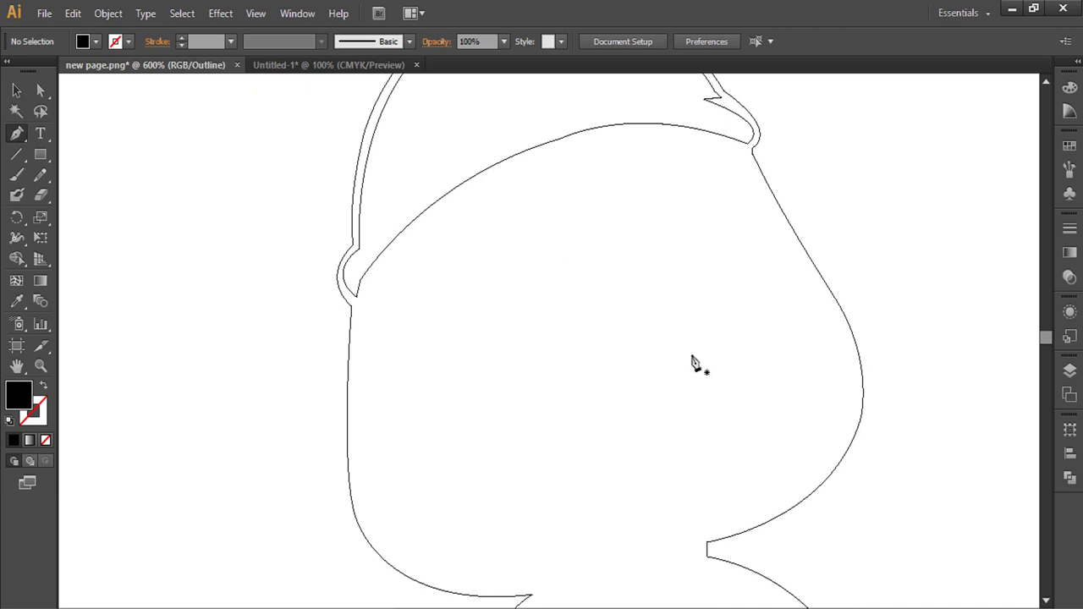
pyautogui.scroll(1, 618, 401)
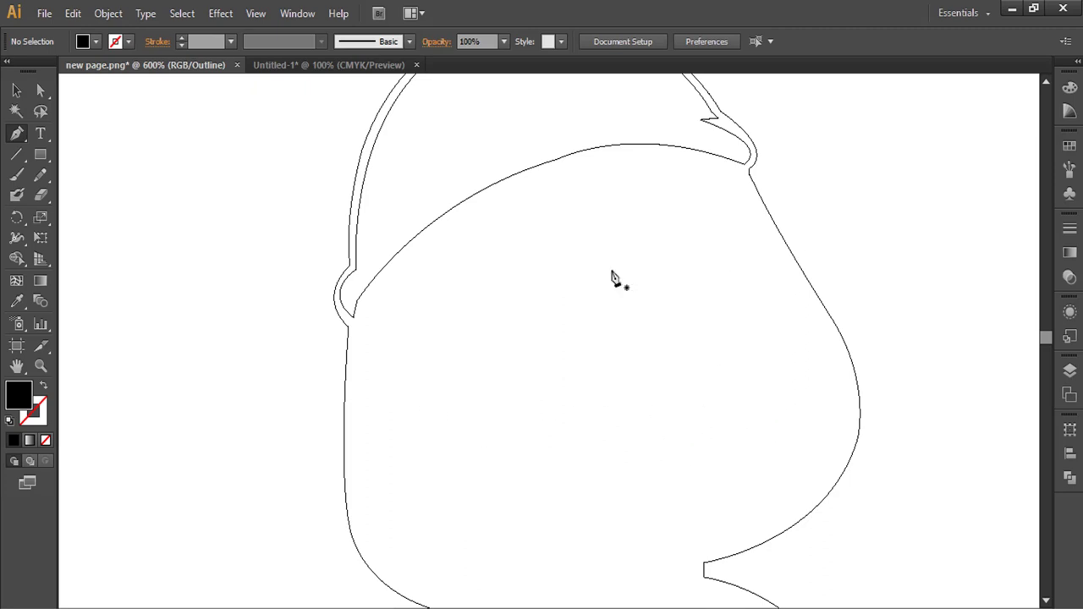
pyautogui.scroll(-1, 542, 282)
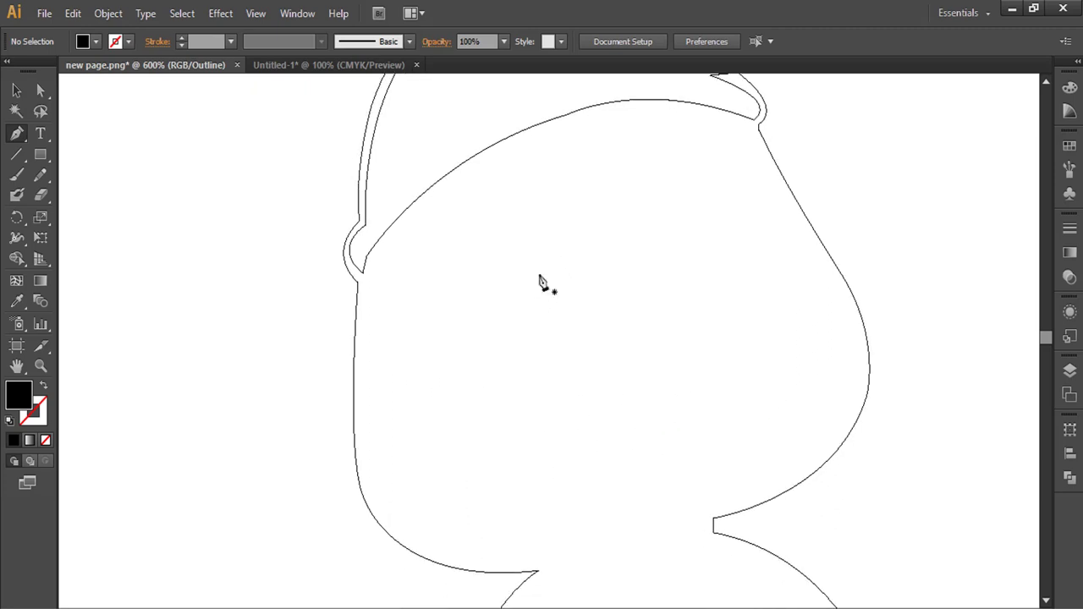
pyautogui.click(444, 190)
pyautogui.moveTo(360, 322); pyautogui.dragTo(389, 212)
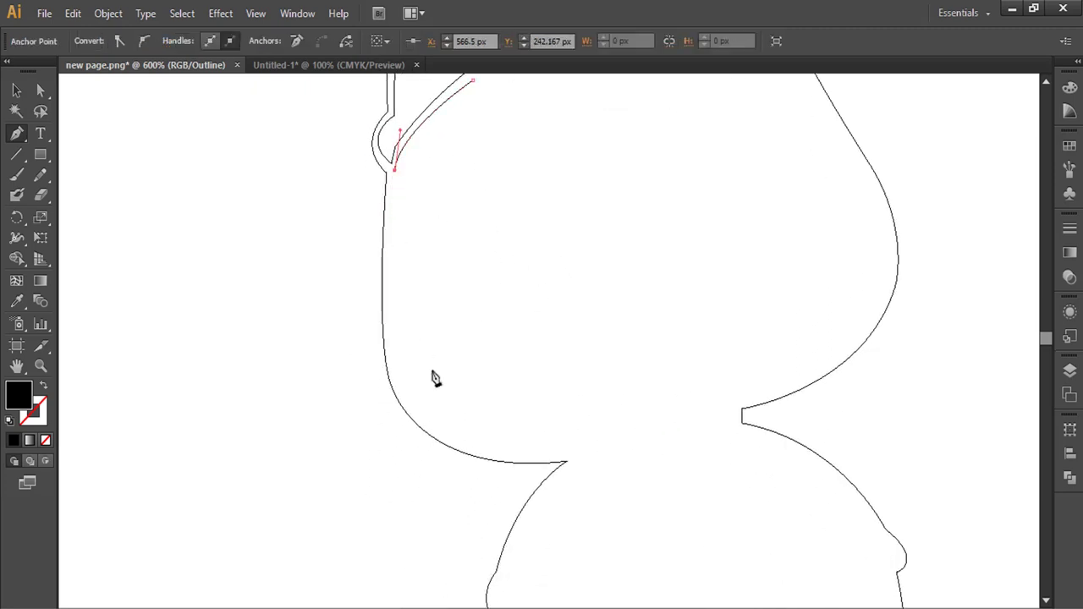
pyautogui.moveTo(421, 424); pyautogui.dragTo(485, 456)
pyautogui.scroll(-1, 558, 459)
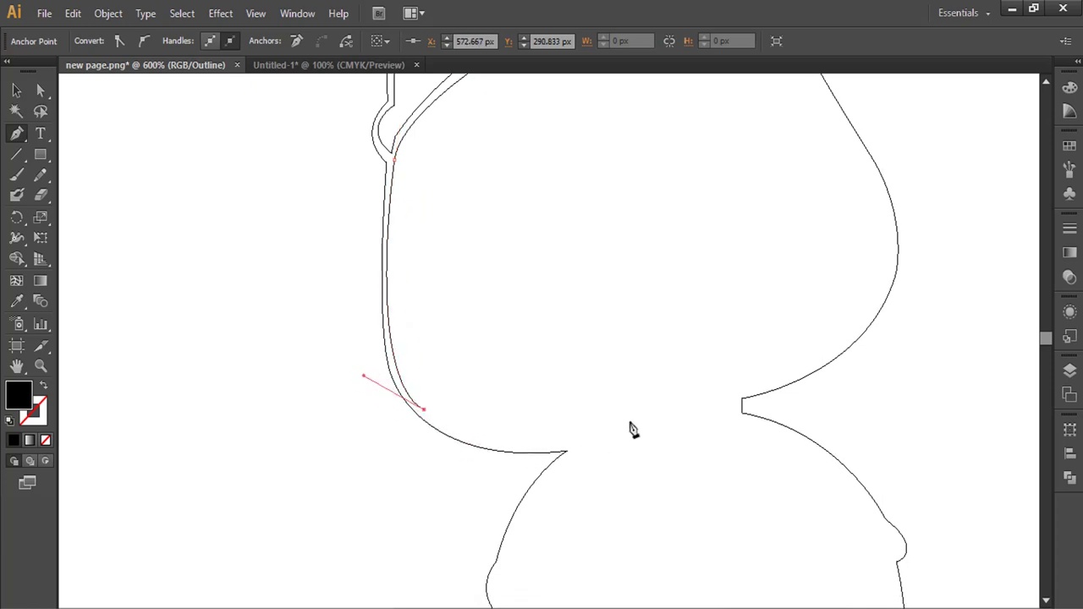
# Step: Draw the shape's pointed tips along the jaw, close it with an inner edge rising to the cap, and deselect it
pyautogui.moveTo(630, 423); pyautogui.dragTo(738, 365)
pyautogui.moveTo(633, 425); pyautogui.dragTo(579, 429)
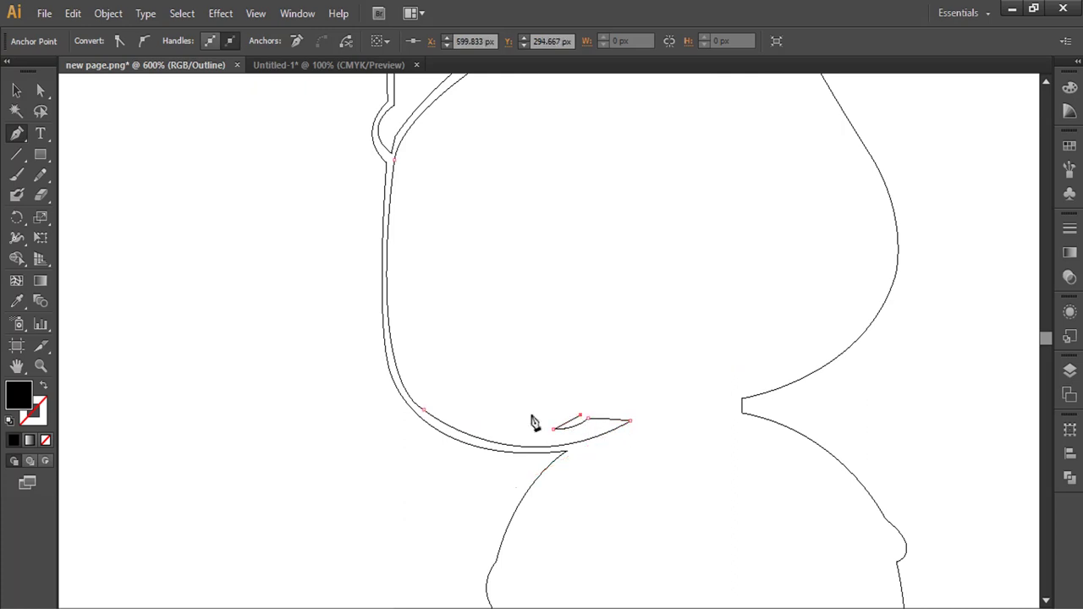
pyautogui.scroll(3, 643, 453)
pyautogui.moveTo(528, 385); pyautogui.dragTo(518, 268)
pyautogui.moveTo(509, 170); pyautogui.dragTo(509, 157)
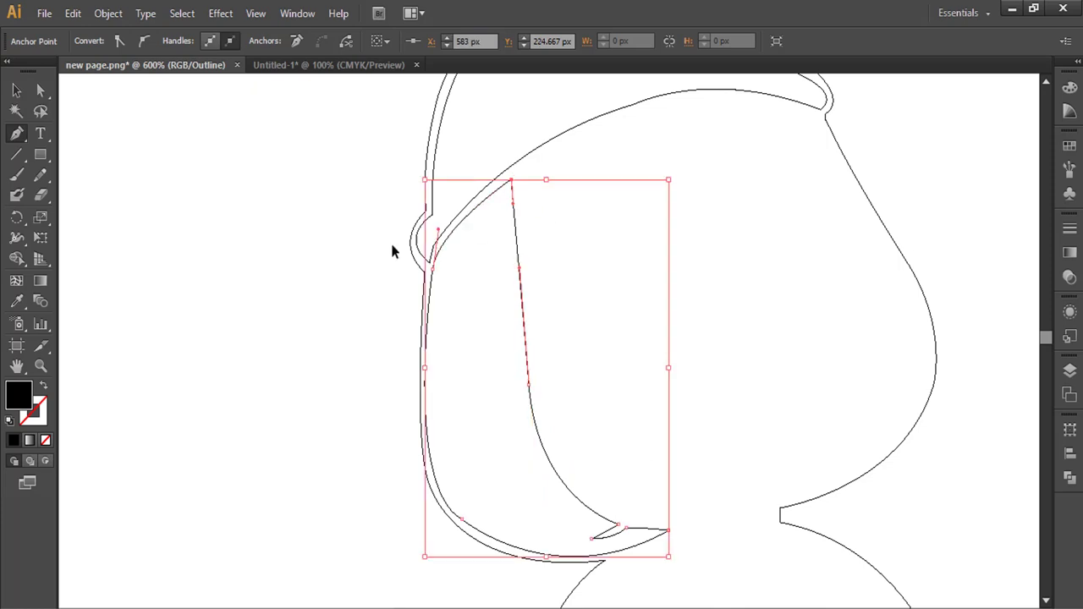
pyautogui.keyDown('ctrl'); pyautogui.click(391, 242); pyautogui.keyUp('ctrl')
# Step: Start a new shape below the cap's right end and trace just inside the right cheek down to the neck corner
pyautogui.moveTo(708, 263); pyautogui.dragTo(537, 306)
pyautogui.click(623, 152)
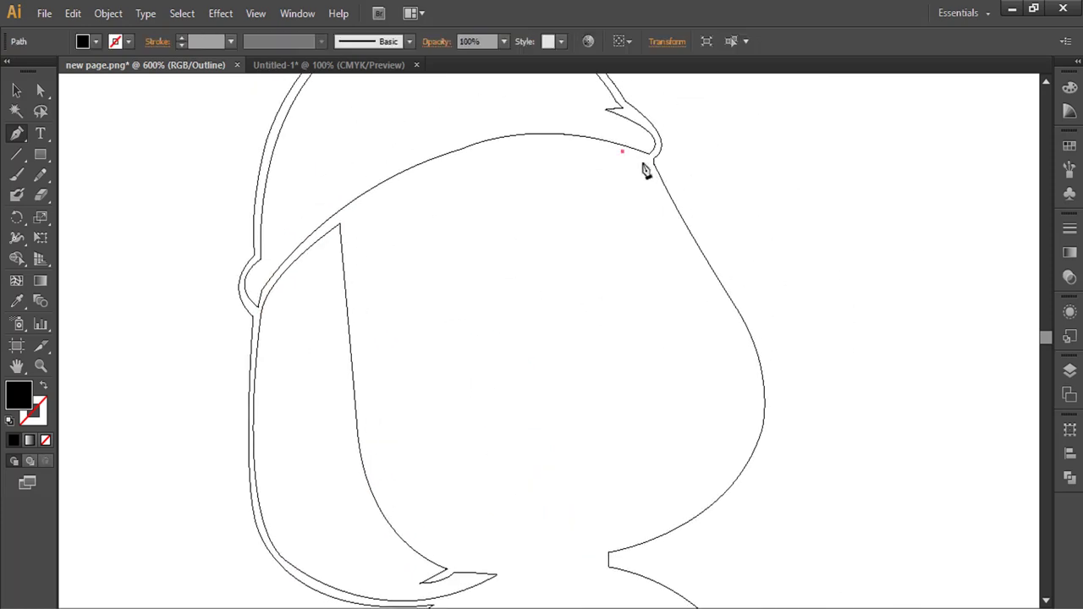
pyautogui.click(652, 164)
pyautogui.moveTo(722, 298); pyautogui.dragTo(737, 317)
pyautogui.moveTo(736, 321); pyautogui.dragTo(803, 174)
pyautogui.moveTo(786, 338); pyautogui.dragTo(675, 390)
pyautogui.moveTo(708, 285); pyautogui.dragTo(677, 348)
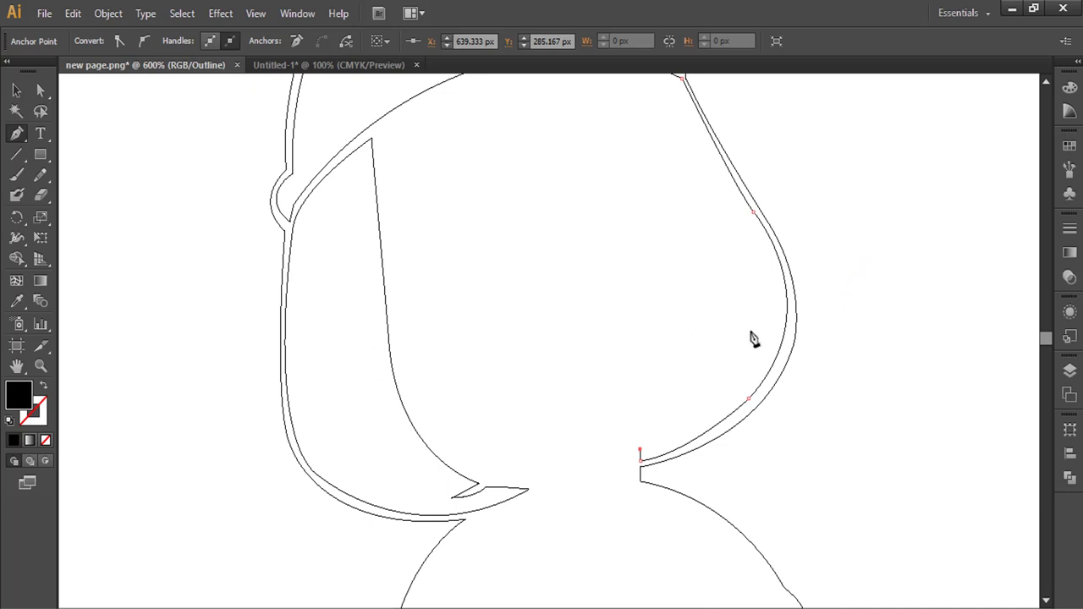
# Step: Curve the right cheek shape's inner edge back up to the cap, close the shape and deselect it
pyautogui.moveTo(753, 304); pyautogui.dragTo(749, 440)
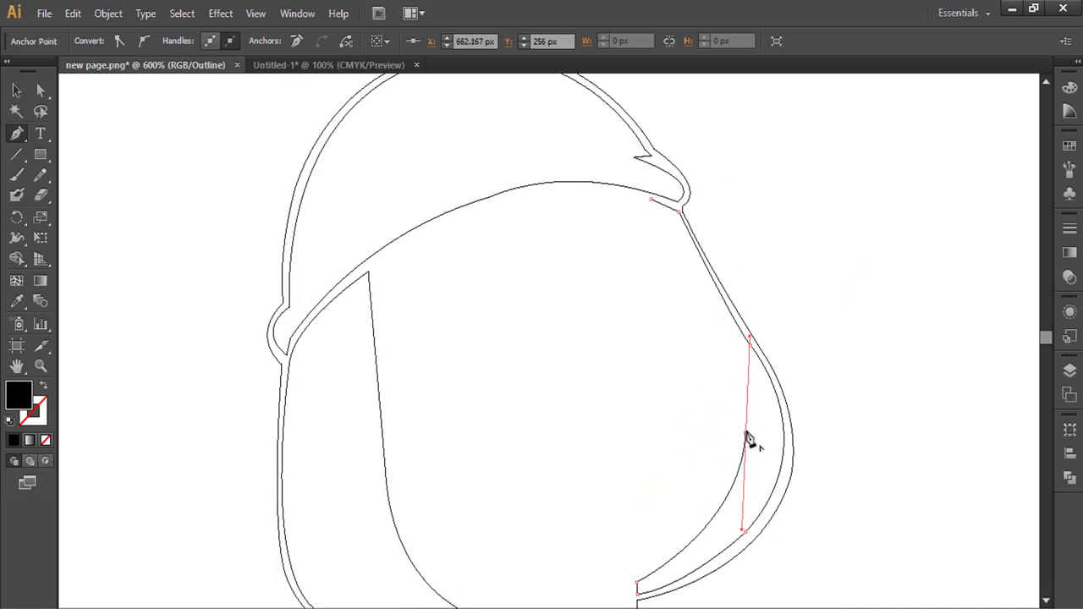
pyautogui.moveTo(716, 325); pyautogui.dragTo(677, 259)
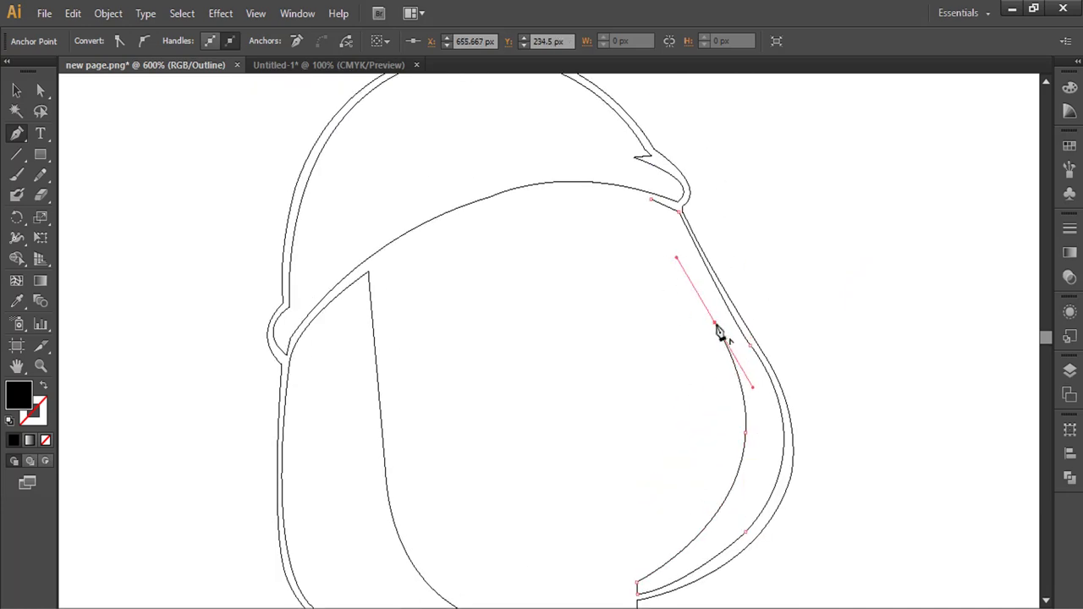
pyautogui.click(650, 203)
pyautogui.keyDown('ctrl'); pyautogui.click(818, 227); pyautogui.keyUp('ctrl')
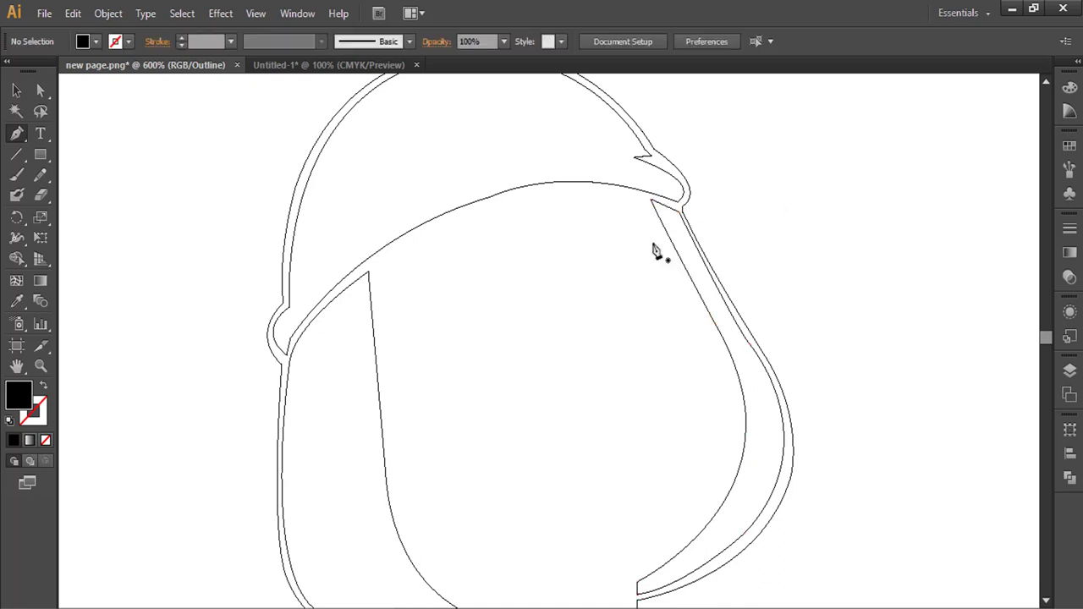
# Step: Start a forehead shape along the cap's lower edge, with a short left edge and an arch over the left eye
pyautogui.moveTo(454, 337); pyautogui.dragTo(530, 310)
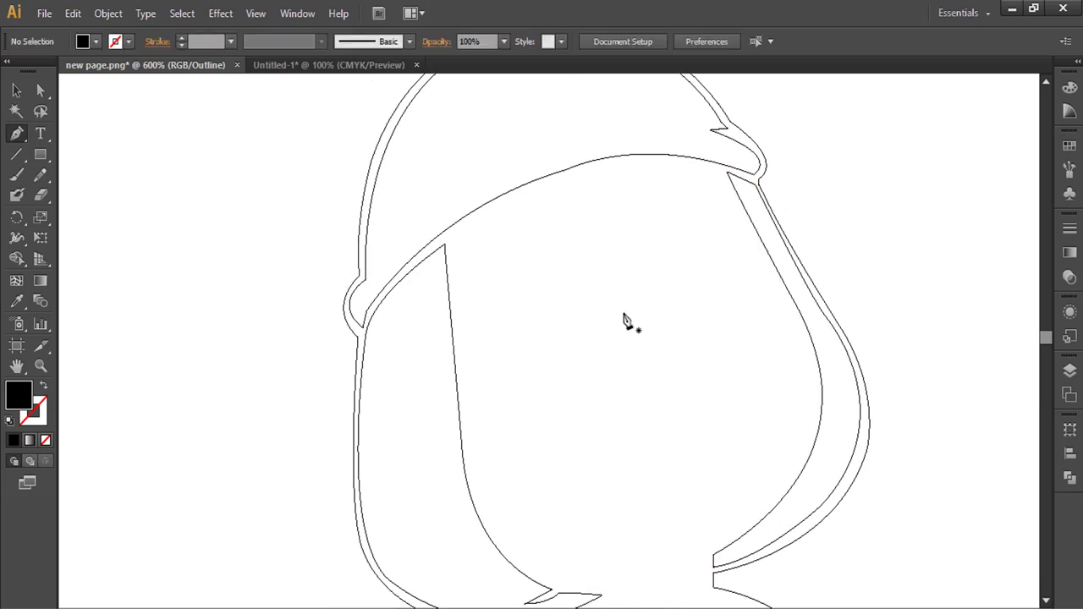
pyautogui.moveTo(549, 390); pyautogui.dragTo(573, 361)
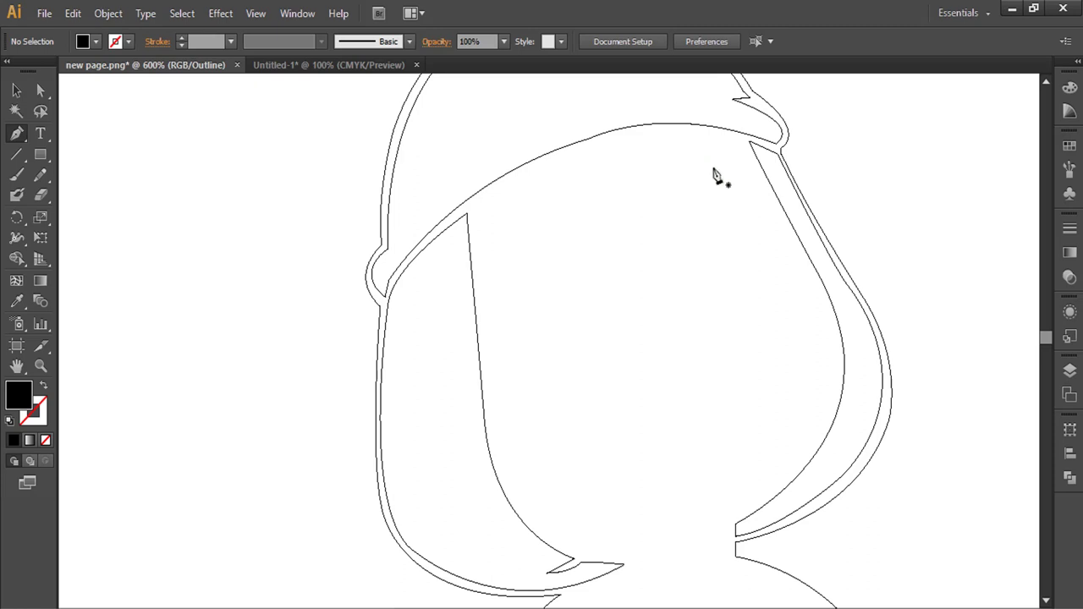
pyautogui.click(739, 138)
pyautogui.moveTo(472, 206); pyautogui.dragTo(317, 318)
pyautogui.click(475, 246)
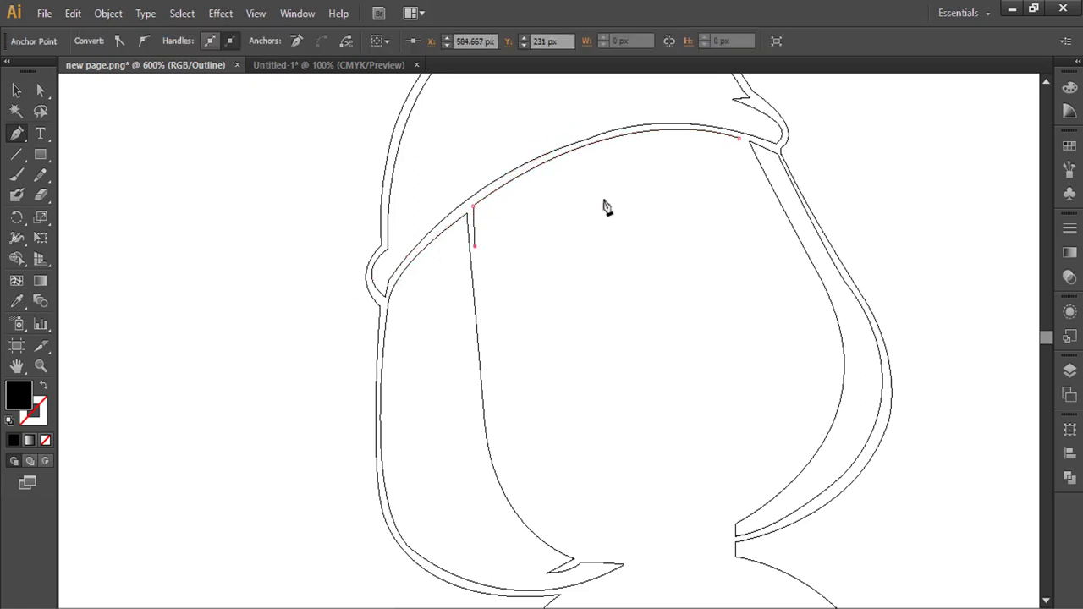
pyautogui.moveTo(600, 198); pyautogui.dragTo(697, 266)
pyautogui.click(631, 245)
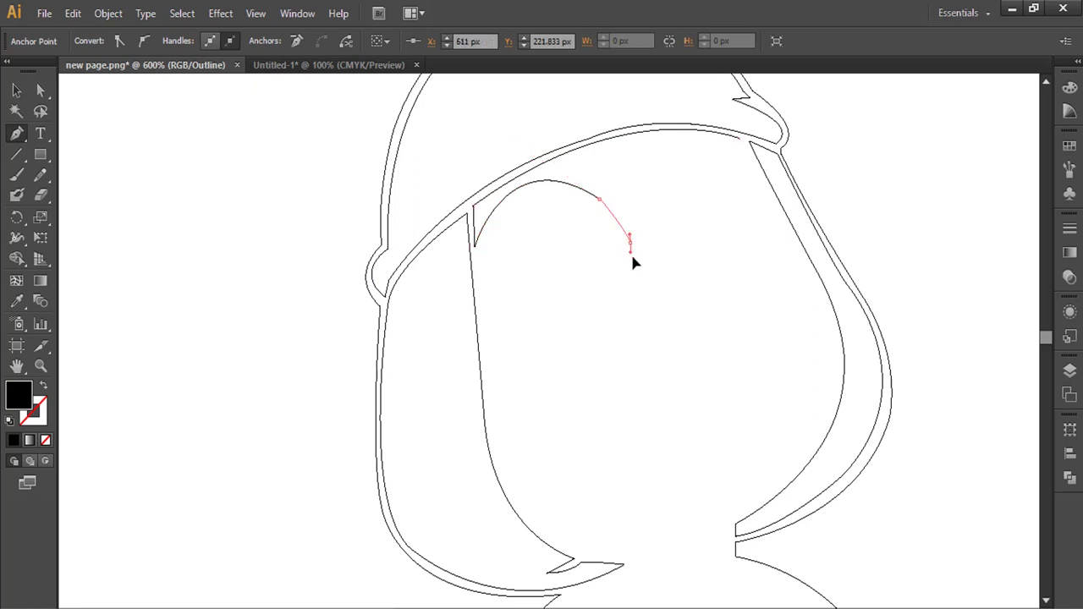
pyautogui.moveTo(633, 257); pyautogui.dragTo(633, 258)
pyautogui.click(631, 244)
# Step: Add a short flat bridge and a second arch over the right eye, close the forehead shape and deselect it
pyautogui.moveTo(677, 229); pyautogui.dragTo(597, 329)
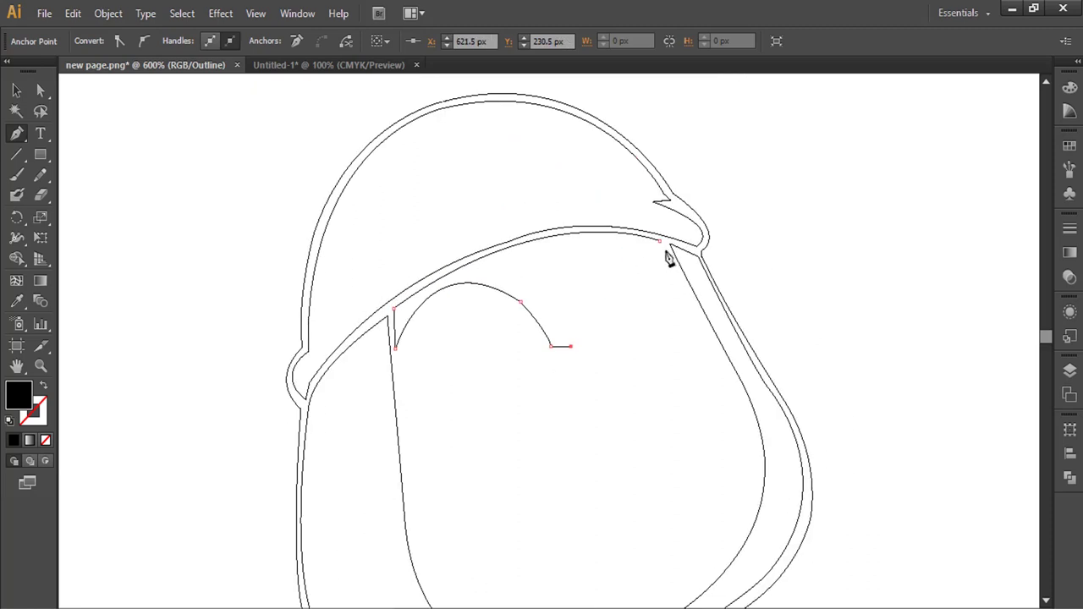
pyautogui.moveTo(666, 249); pyautogui.dragTo(753, 280)
pyautogui.click(667, 250)
pyautogui.click(660, 242)
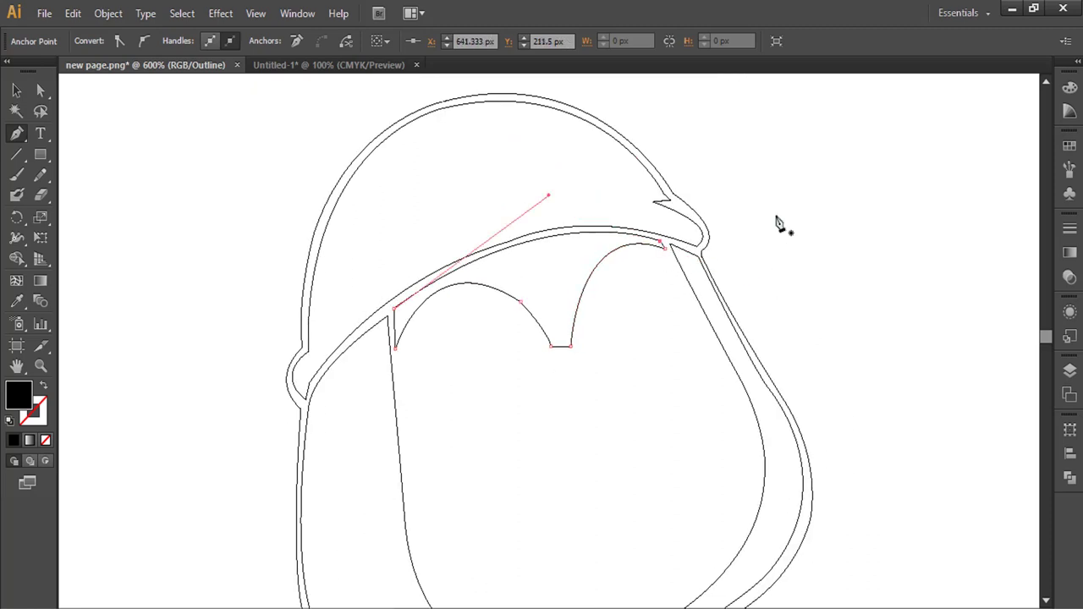
pyautogui.keyDown('ctrl'); pyautogui.click(779, 220); pyautogui.keyUp('ctrl')
# Step: Draw a closed upright oval for the left eye just under the forehead shape's left arch and deselect it
pyautogui.moveTo(573, 370); pyautogui.dragTo(658, 274)
pyautogui.click(627, 245)
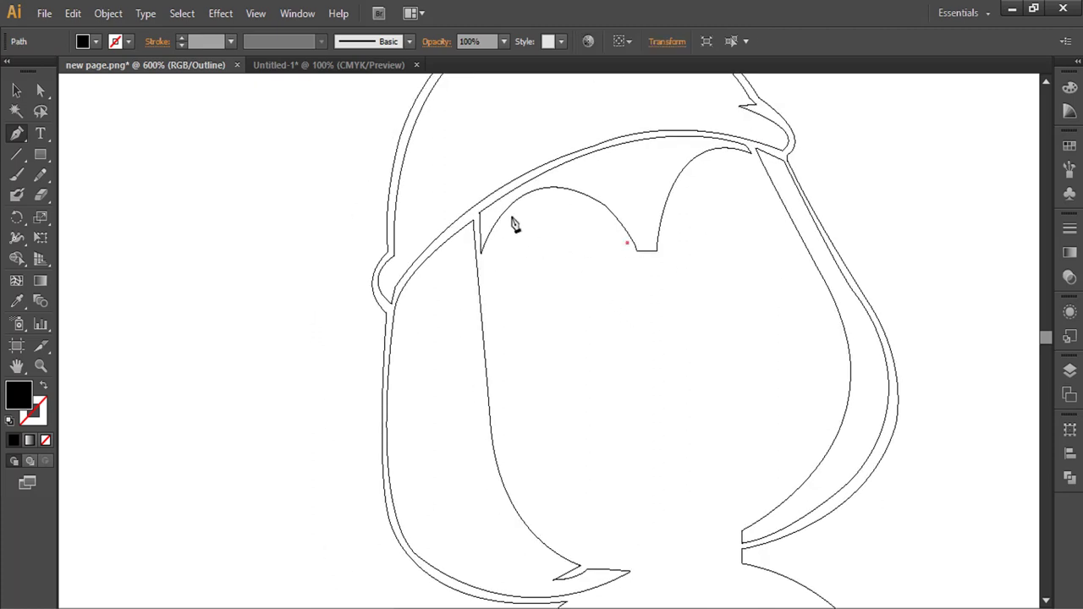
pyautogui.moveTo(535, 201); pyautogui.dragTo(488, 219)
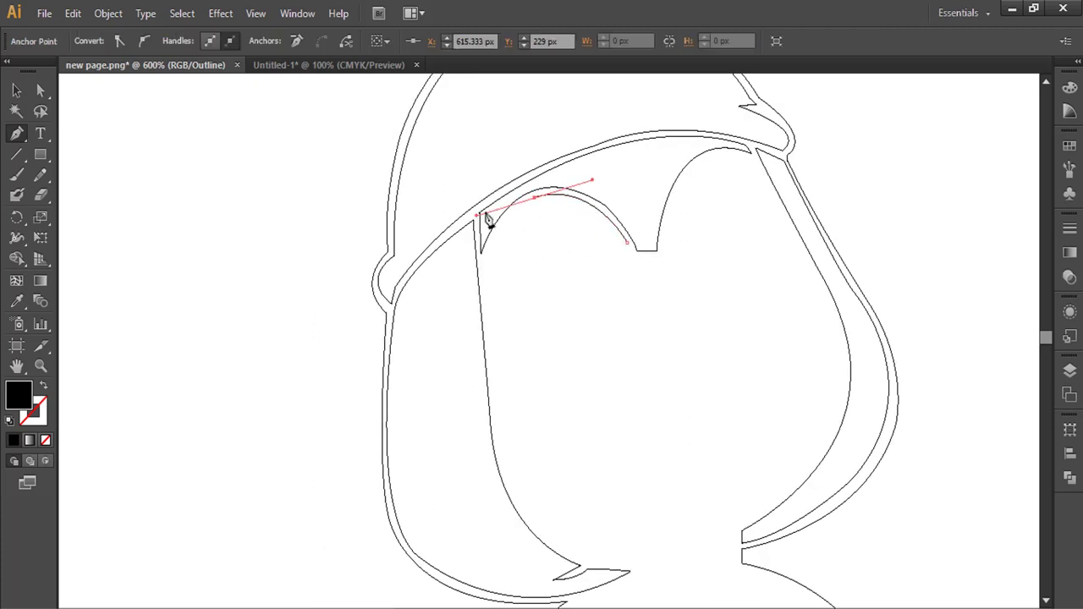
pyautogui.moveTo(499, 357); pyautogui.dragTo(540, 449)
pyautogui.click(498, 347)
pyautogui.moveTo(609, 375); pyautogui.dragTo(681, 321)
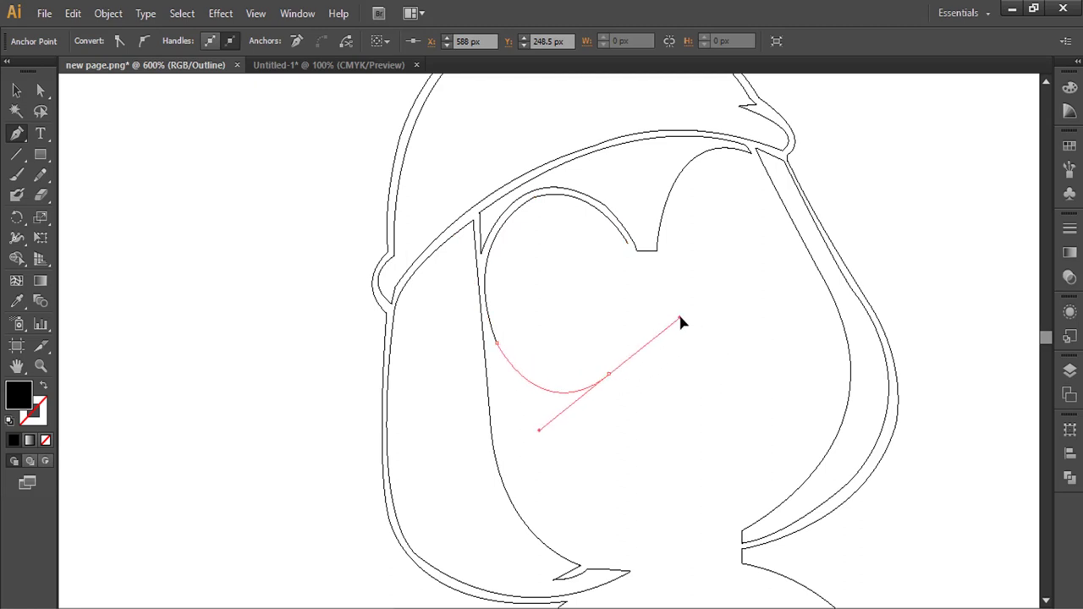
pyautogui.moveTo(635, 251); pyautogui.dragTo(600, 150)
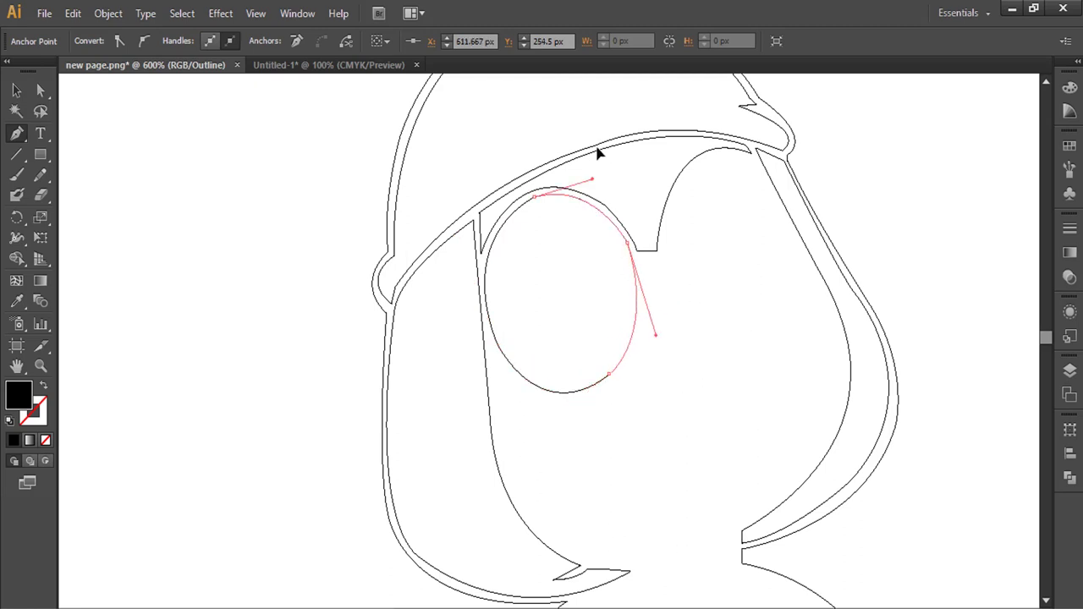
pyautogui.keyDown('ctrl'); pyautogui.click(722, 307); pyautogui.keyUp('ctrl')
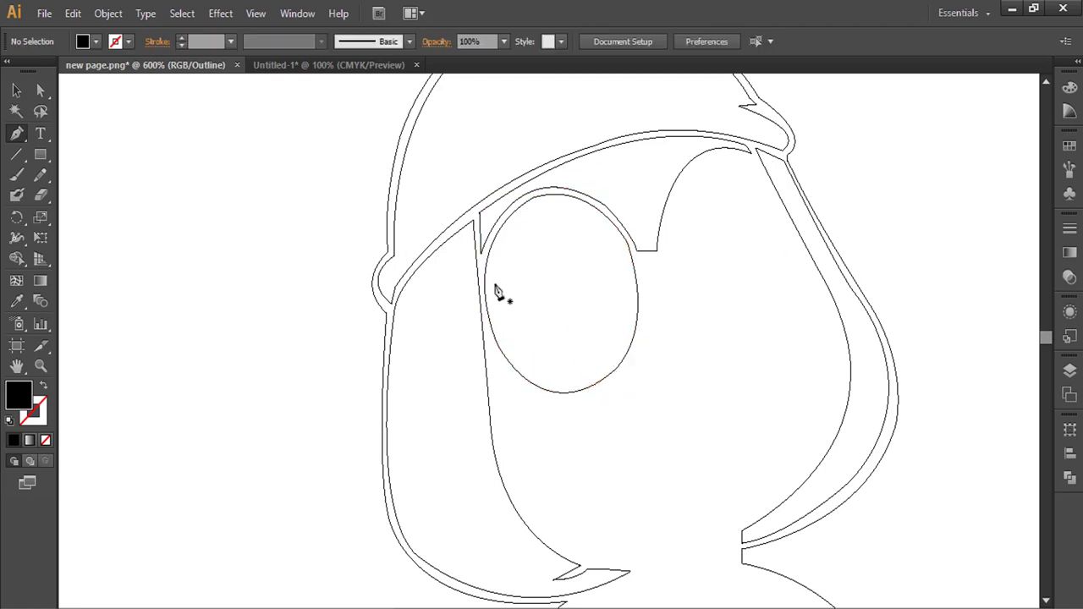
# Step: Draw a smaller closed oval inside the left eye and deselect it
pyautogui.click(610, 263)
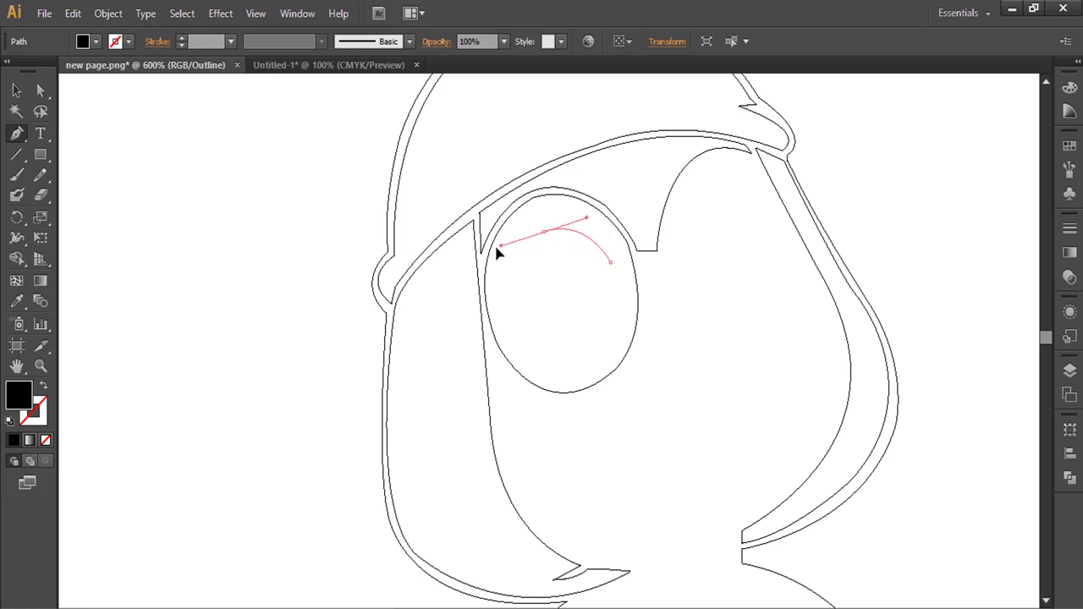
pyautogui.click(543, 230)
pyautogui.moveTo(518, 313); pyautogui.dragTo(530, 366)
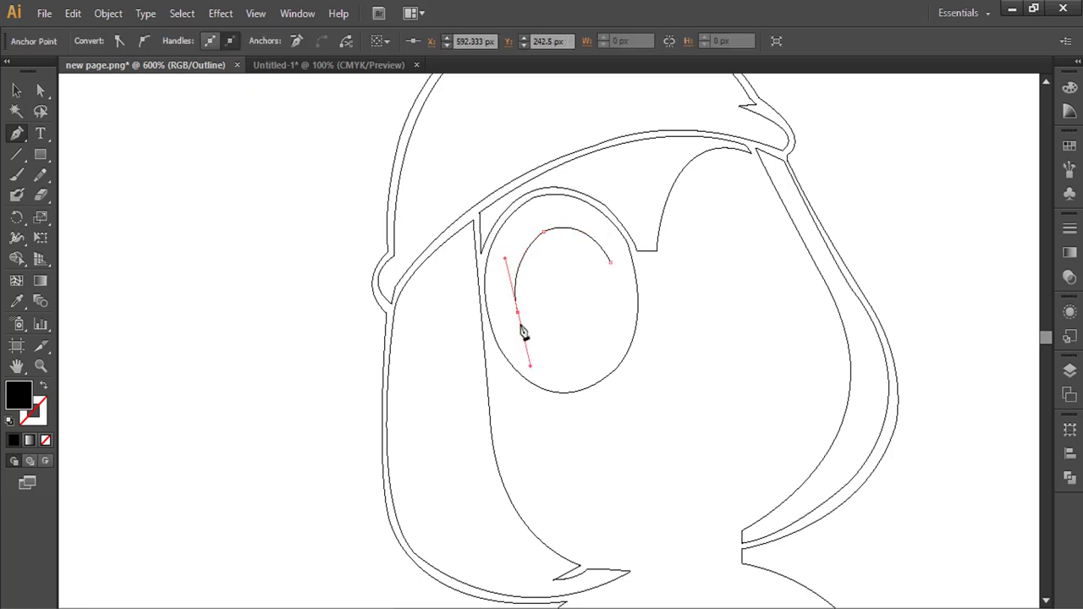
pyautogui.moveTo(591, 349); pyautogui.dragTo(633, 318)
pyautogui.moveTo(543, 230); pyautogui.dragTo(599, 211)
pyautogui.keyDown('ctrl'); pyautogui.click(899, 234); pyautogui.keyUp('ctrl')
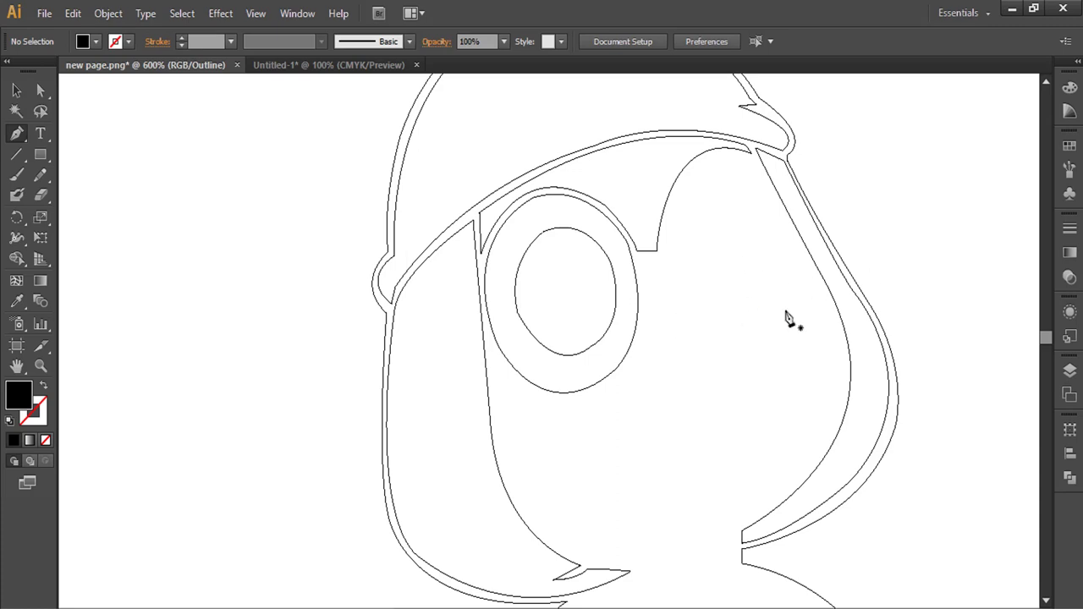
# Step: Start the right eye's ring shape with an outer curve under the forehead's right arch and a parallel inner arch
pyautogui.moveTo(590, 326); pyautogui.dragTo(622, 325)
pyautogui.moveTo(714, 271); pyautogui.dragTo(714, 322)
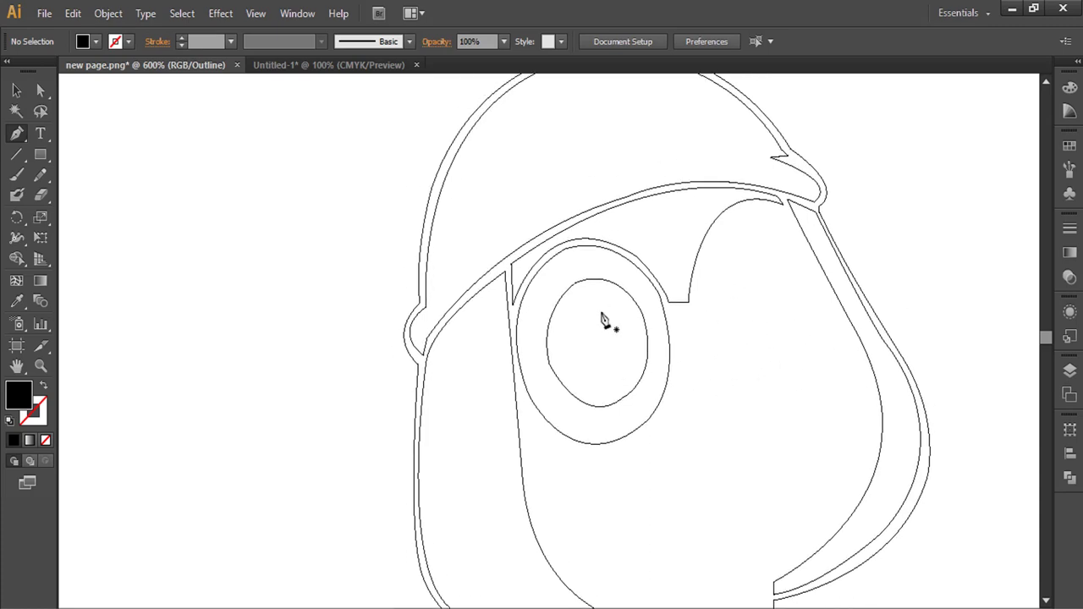
pyautogui.scroll(1, 677, 305)
pyautogui.hscroll(2, 701, 269)
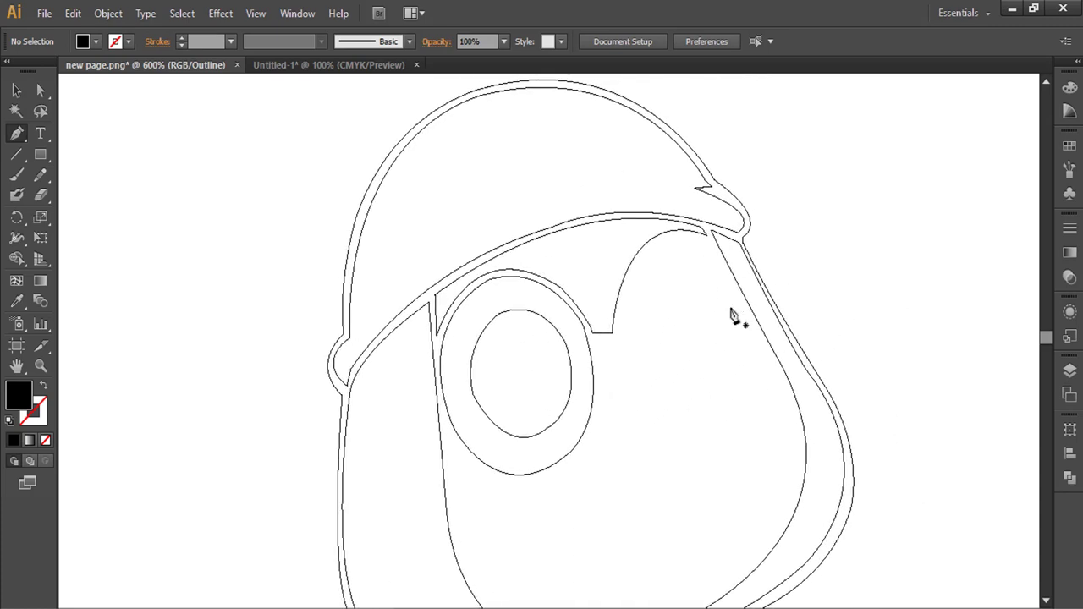
pyautogui.click(710, 245)
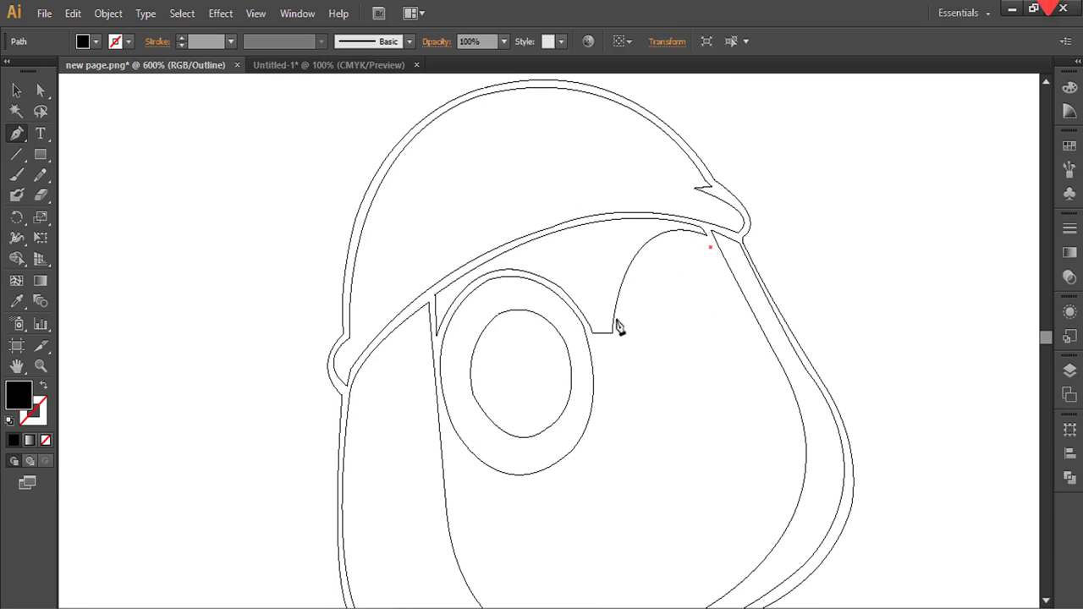
pyautogui.moveTo(621, 329); pyautogui.dragTo(611, 453)
pyautogui.click(636, 340)
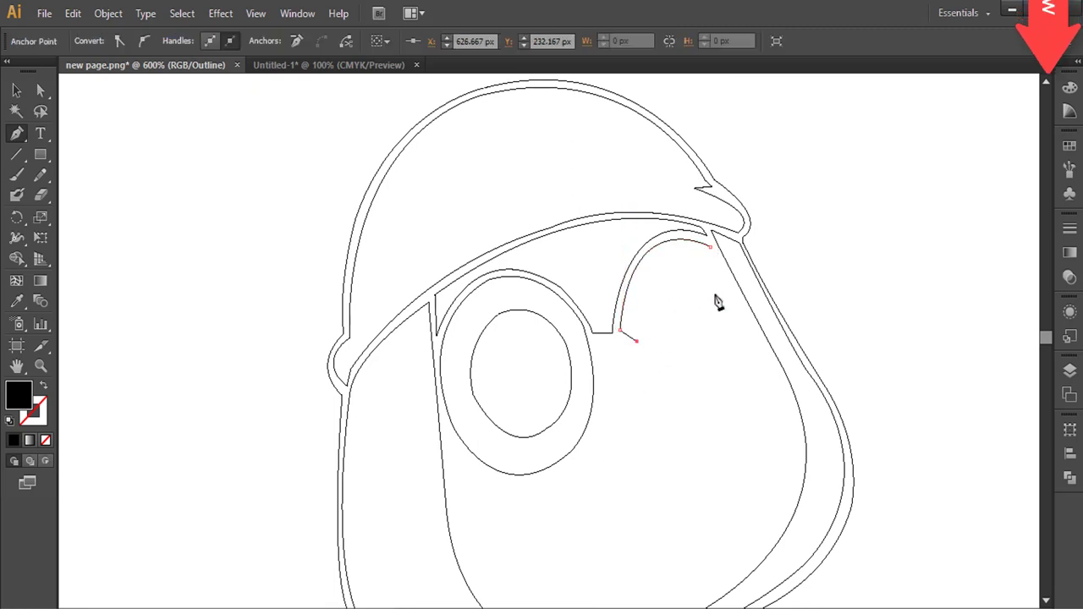
pyautogui.moveTo(714, 283); pyautogui.dragTo(788, 337)
pyautogui.click(714, 284)
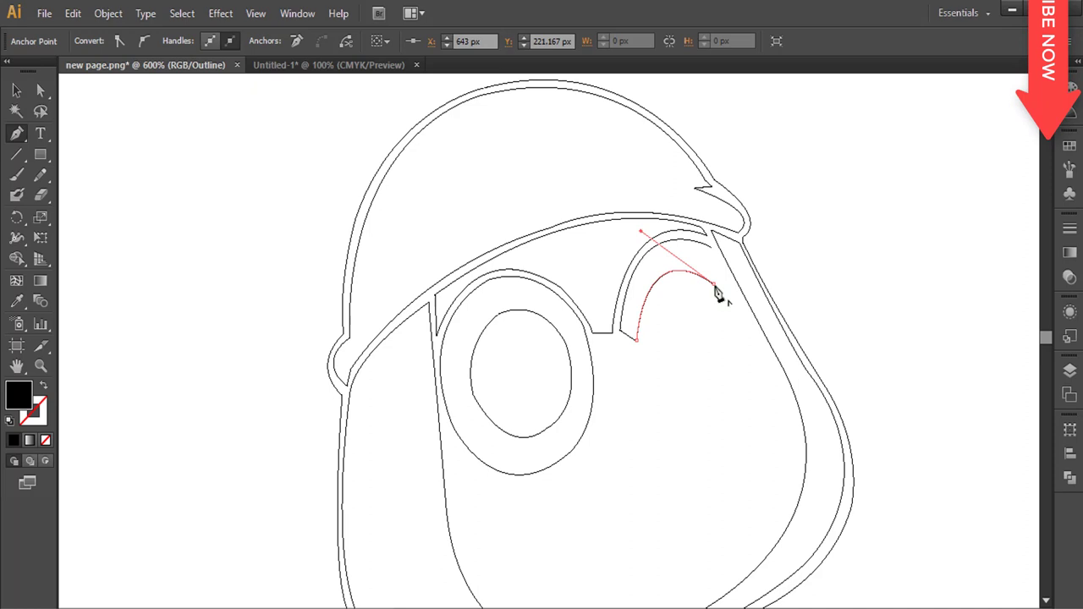
# Step: Continue the ring's inner edge around to the bottom, return along the outer edge to close it, and deselect it
pyautogui.moveTo(725, 374); pyautogui.dragTo(639, 397)
pyautogui.click(725, 374)
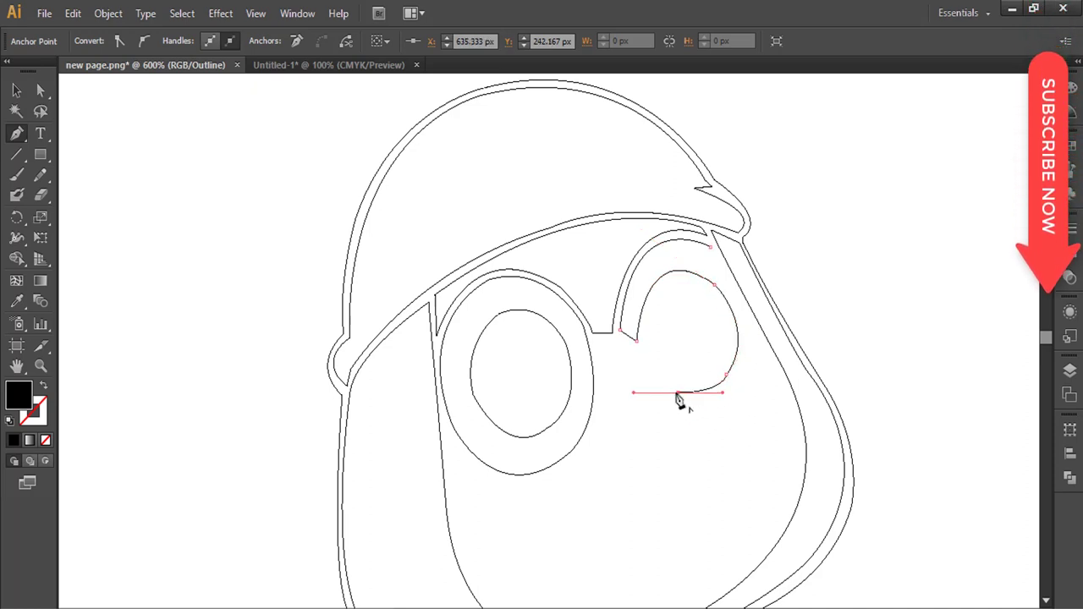
pyautogui.click(679, 392)
pyautogui.click(670, 417)
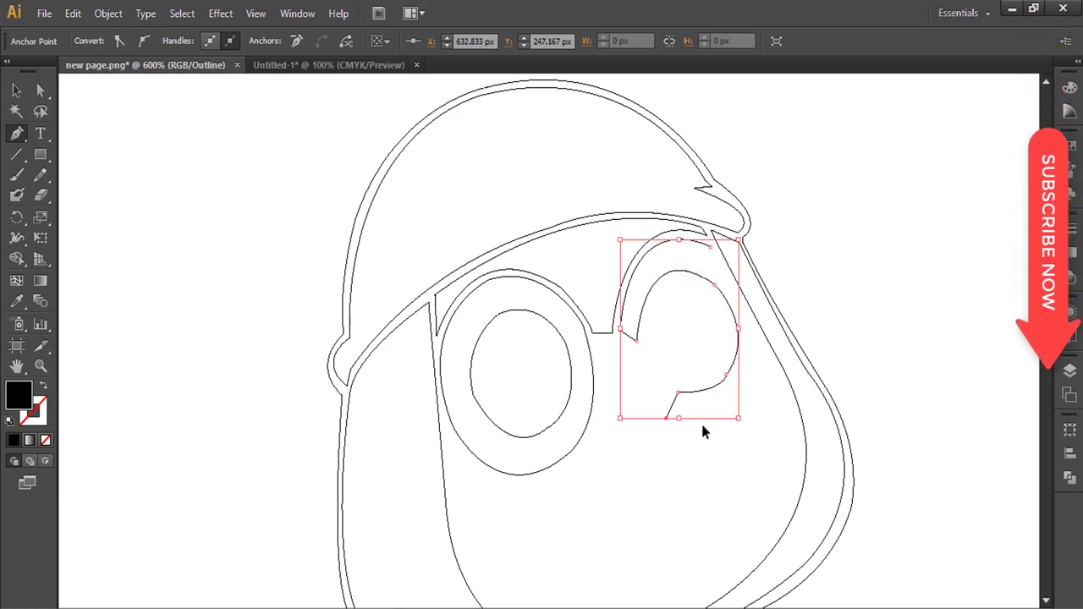
pyautogui.moveTo(762, 366); pyautogui.dragTo(779, 278)
pyautogui.click(762, 366)
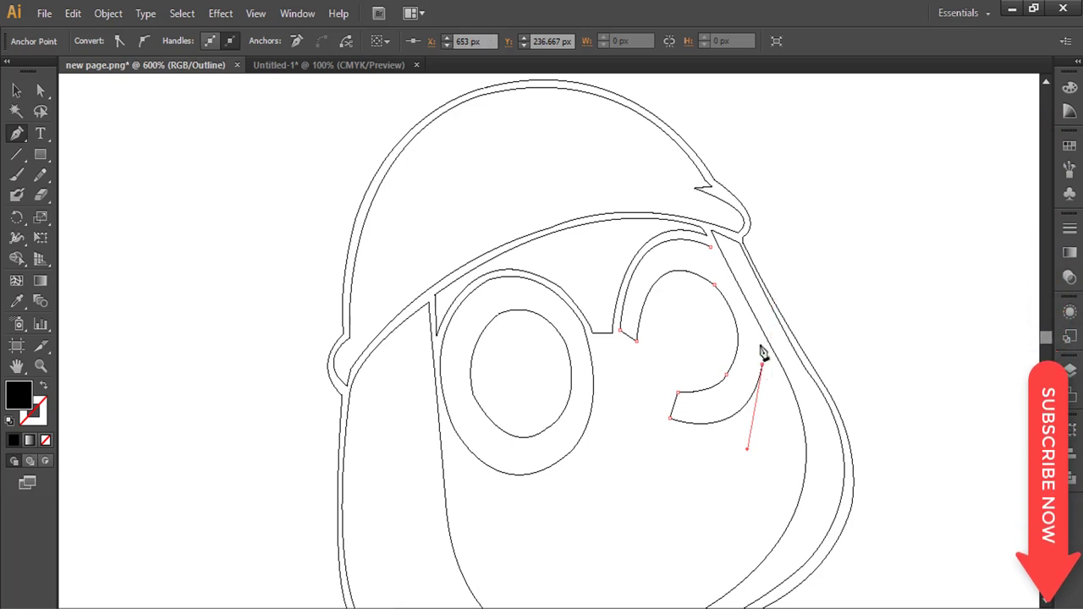
pyautogui.click(763, 342)
pyautogui.click(711, 247)
pyautogui.keyDown('ctrl'); pyautogui.click(910, 302); pyautogui.keyUp('ctrl')
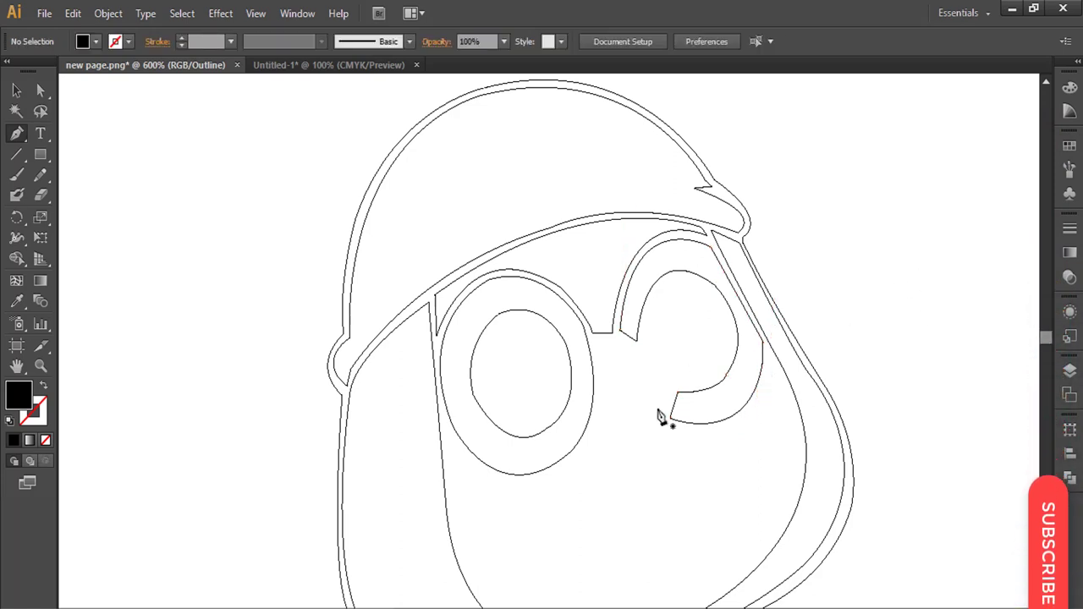
# Step: Draw a closed crescent between two points at the top inside the right eye's ring and deselect it
pyautogui.moveTo(659, 408); pyautogui.dragTo(694, 350)
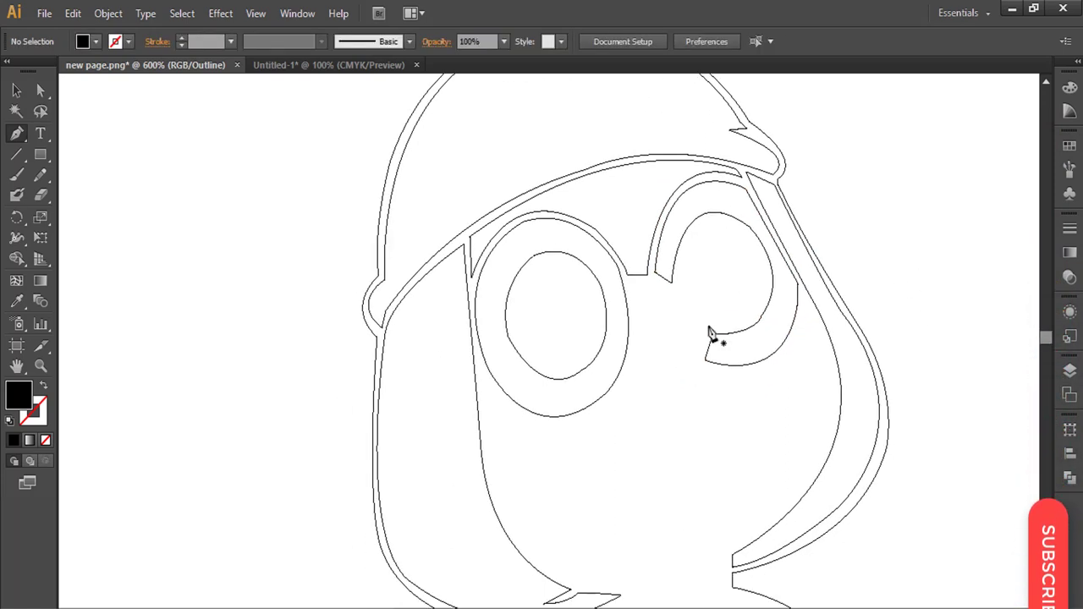
pyautogui.keyDown('ctrl'); pyautogui.click(751, 241); pyautogui.keyUp('ctrl')
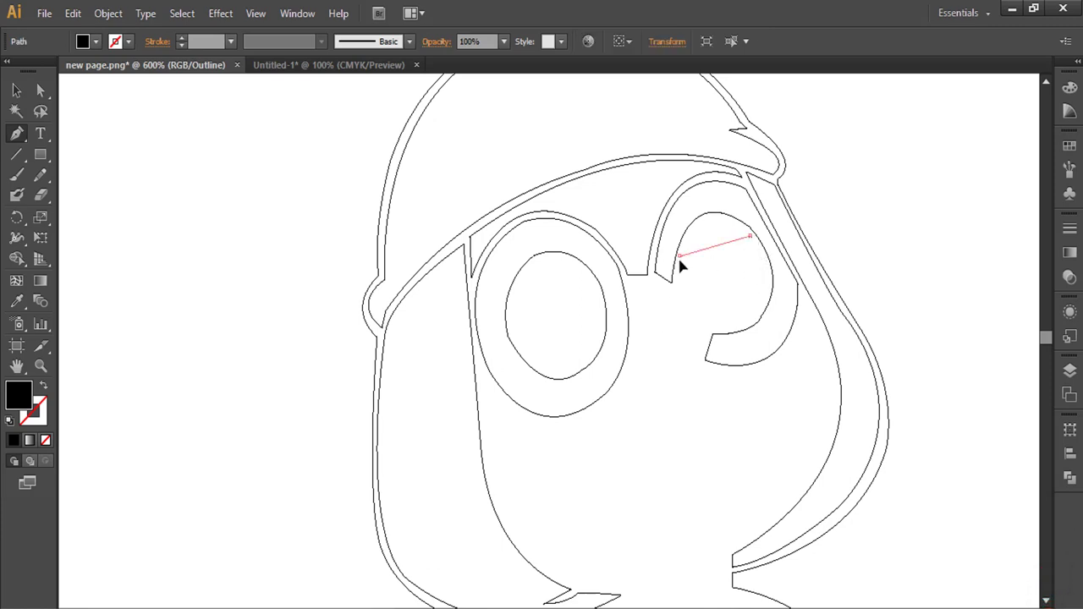
pyautogui.moveTo(680, 255); pyautogui.dragTo(656, 331)
pyautogui.moveTo(750, 236); pyautogui.dragTo(810, 236)
pyautogui.keyDown('ctrl'); pyautogui.click(905, 243); pyautogui.keyUp('ctrl')
# Step: Draw a closed bowl-shaped piece with a slightly arched upper edge at the bottom inside the right eye and deselect it
pyautogui.click(690, 303)
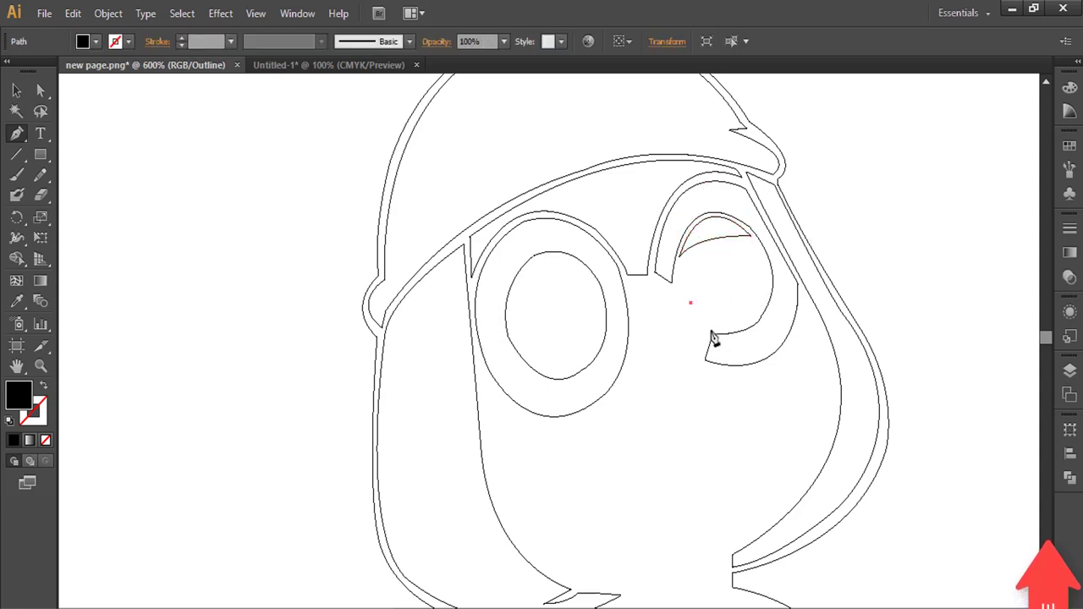
pyautogui.click(709, 323)
pyautogui.moveTo(765, 292); pyautogui.dragTo(781, 236)
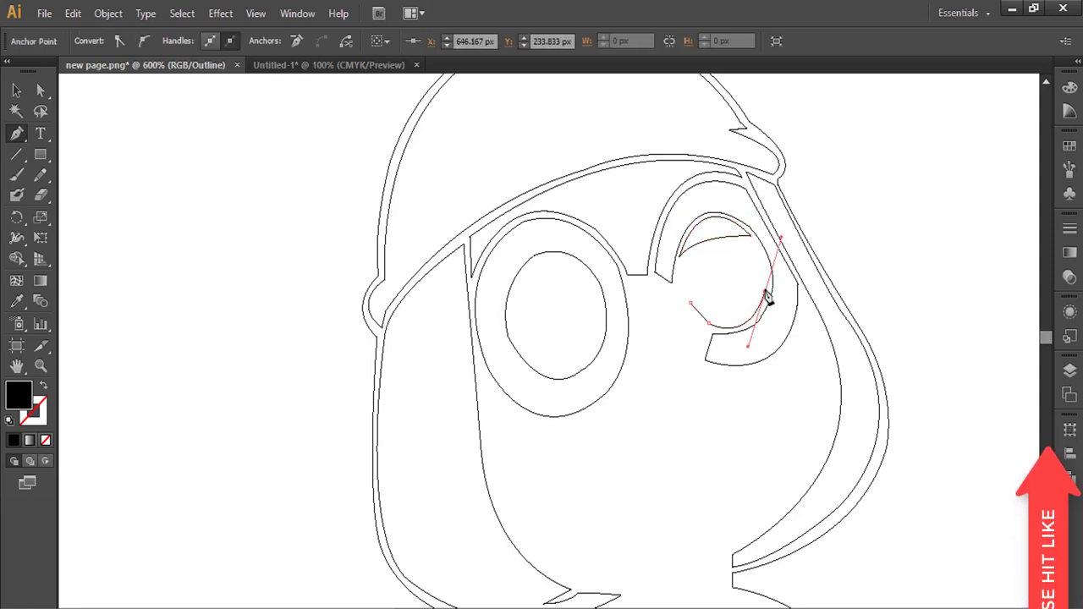
pyautogui.click(765, 292)
pyautogui.moveTo(690, 303); pyautogui.dragTo(667, 317)
pyautogui.keyDown('ctrl'); pyautogui.click(700, 323); pyautogui.keyUp('ctrl')
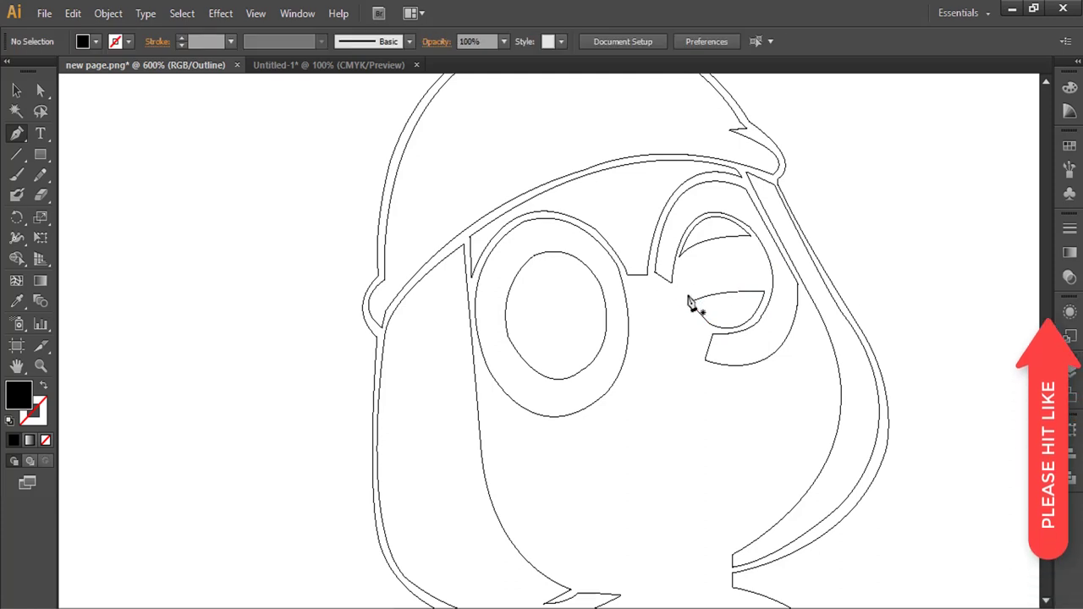
# Step: Draw a closed curved band between the crescent and the bowl-shaped piece inside the right eye and deselect it
pyautogui.click(685, 293)
pyautogui.moveTo(792, 288); pyautogui.dragTo(803, 288)
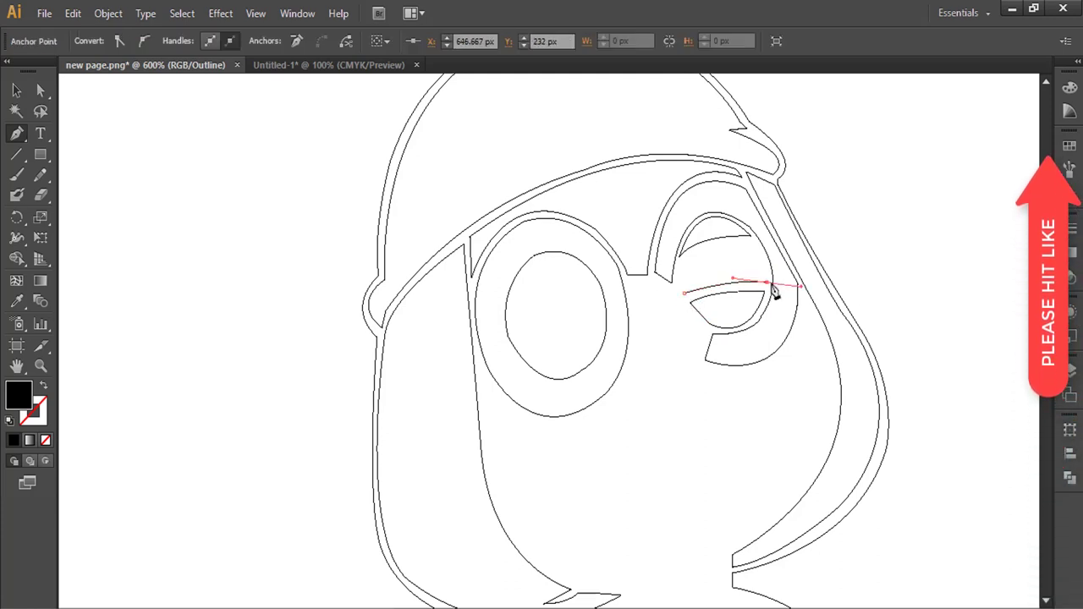
pyautogui.click(767, 282)
pyautogui.moveTo(750, 242); pyautogui.dragTo(735, 239)
pyautogui.click(750, 243)
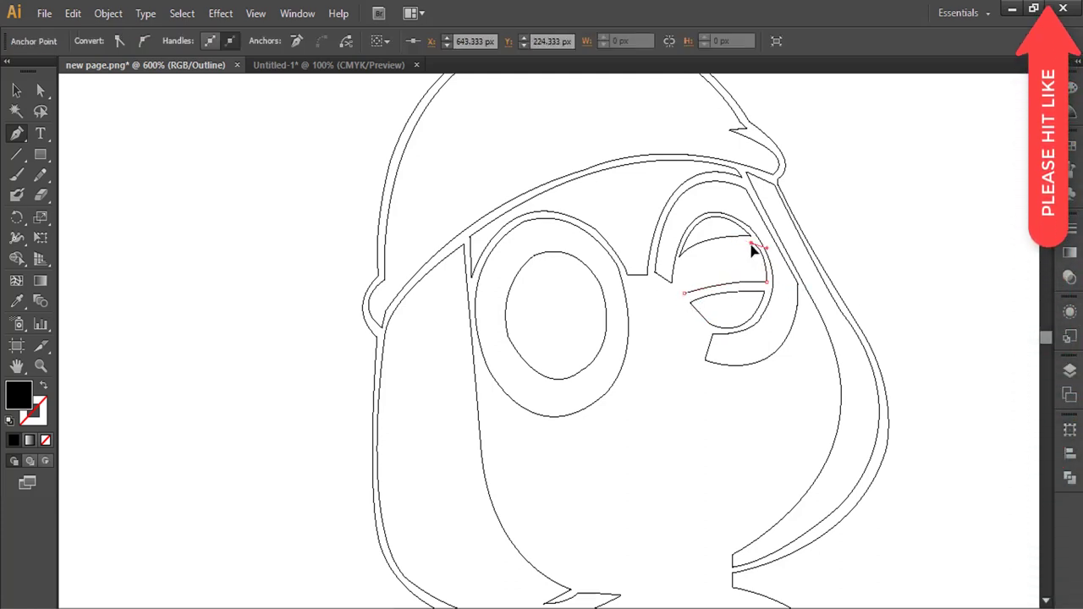
pyautogui.moveTo(681, 271); pyautogui.dragTo(689, 298)
pyautogui.click(680, 270)
pyautogui.keyDown('ctrl'); pyautogui.click(880, 247); pyautogui.keyUp('ctrl')
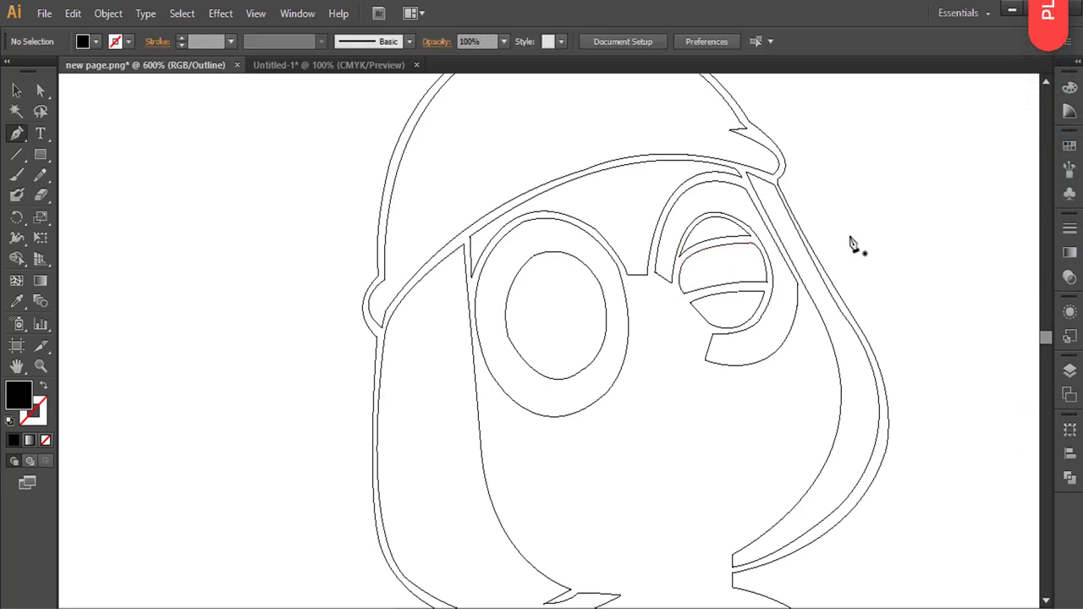
# Step: Draw a closed crescent between two points at the top inside the left eye's inner oval and deselect it
pyautogui.moveTo(508, 377); pyautogui.dragTo(568, 384)
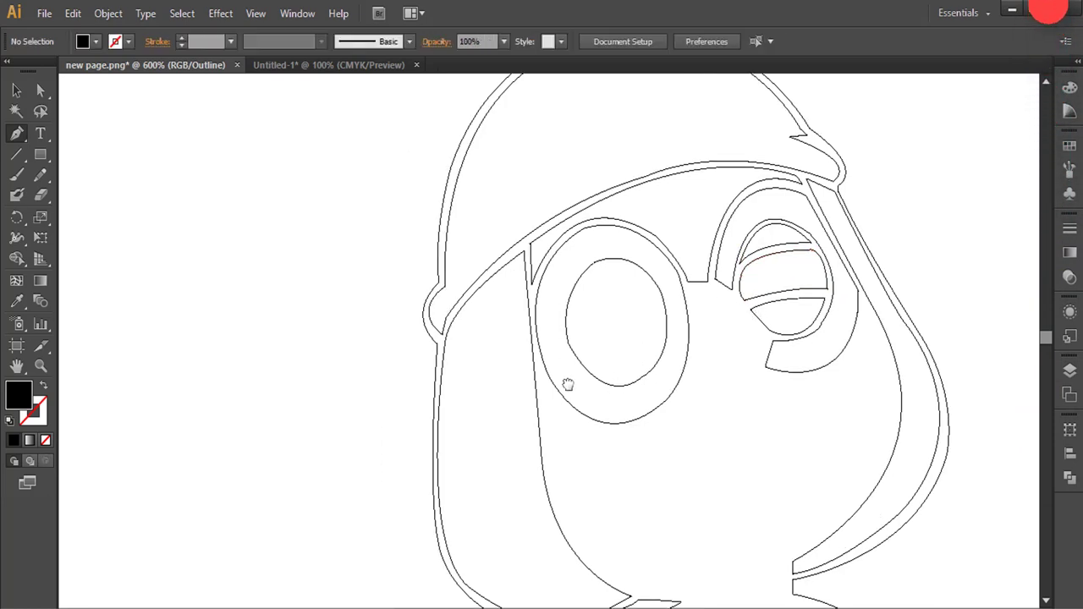
pyautogui.click(644, 282)
pyautogui.moveTo(573, 299); pyautogui.dragTo(545, 364)
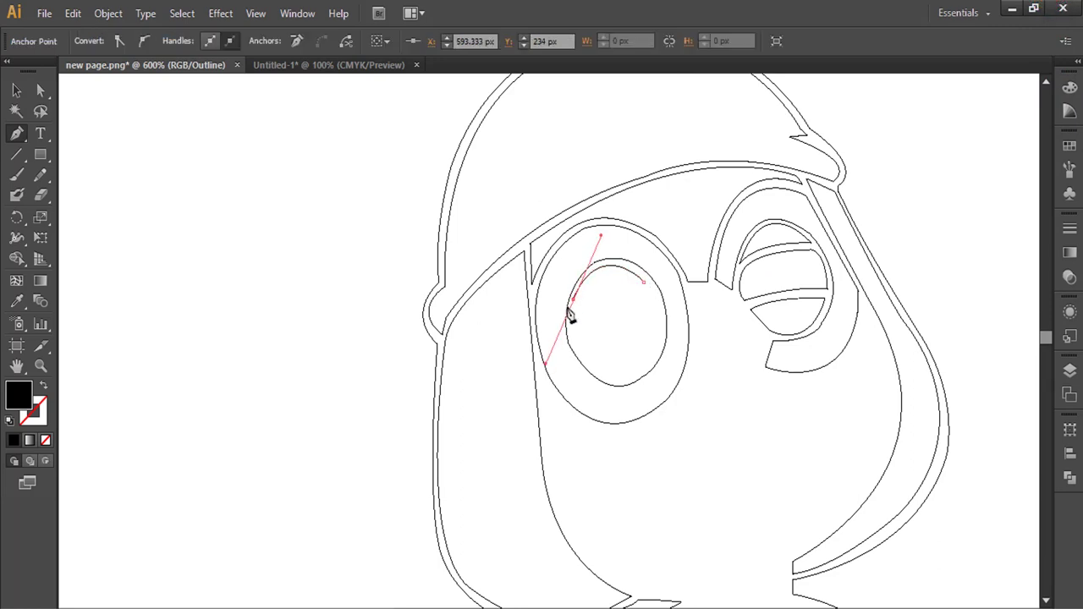
pyautogui.moveTo(644, 282); pyautogui.dragTo(683, 288)
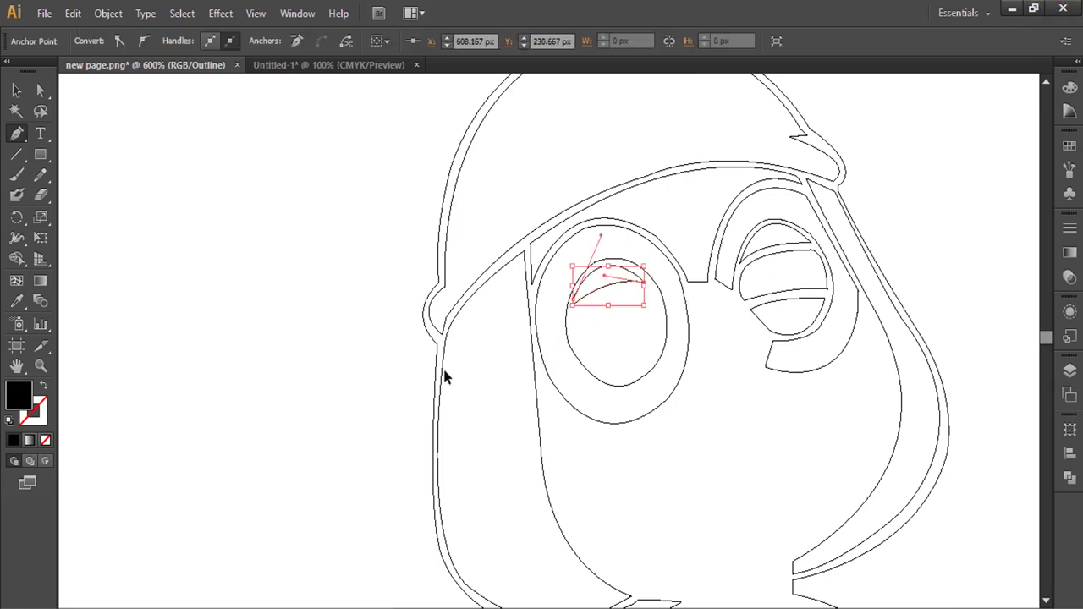
pyautogui.keyDown('ctrl'); pyautogui.click(445, 373); pyautogui.keyUp('ctrl')
# Step: Draw a closed bowl-shaped piece with an arched upper edge at the bottom inside the left eye and deselect it
pyautogui.click(663, 335)
pyautogui.moveTo(580, 355); pyautogui.dragTo(551, 384)
pyautogui.click(581, 355)
pyautogui.moveTo(633, 374); pyautogui.dragTo(655, 364)
pyautogui.click(666, 338)
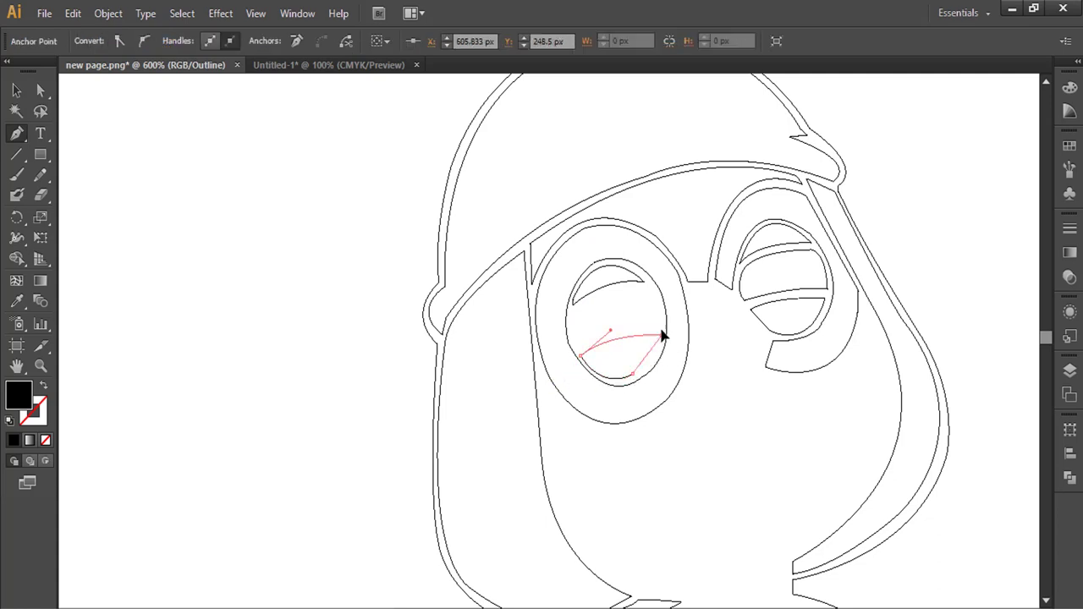
pyautogui.keyDown('ctrl'); pyautogui.click(800, 310); pyautogui.keyUp('ctrl')
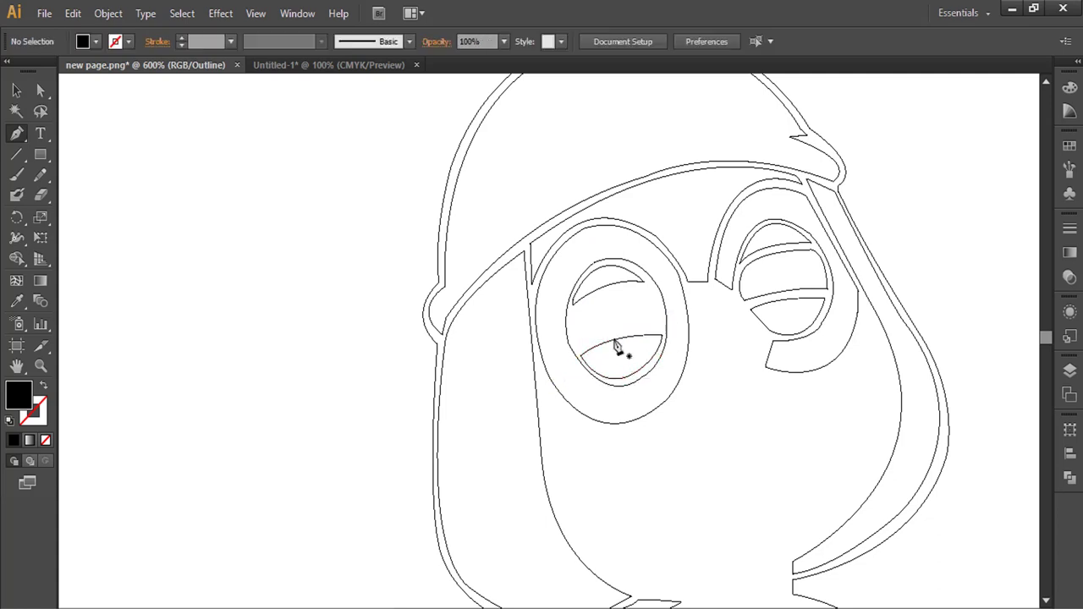
# Step: Draw a closed curved band between the crescent and the bowl-shaped piece inside the left eye and deselect it
pyautogui.click(662, 327)
pyautogui.moveTo(623, 282); pyautogui.dragTo(625, 282)
pyautogui.click(643, 287)
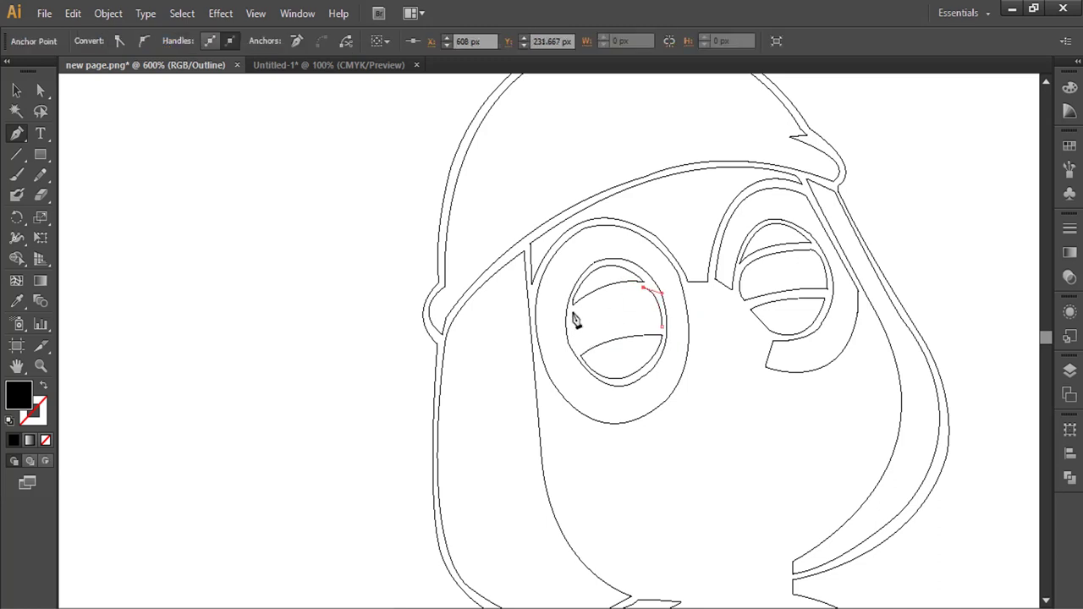
pyautogui.moveTo(573, 312); pyautogui.dragTo(590, 364)
pyautogui.click(578, 347)
pyautogui.moveTo(662, 326); pyautogui.dragTo(697, 333)
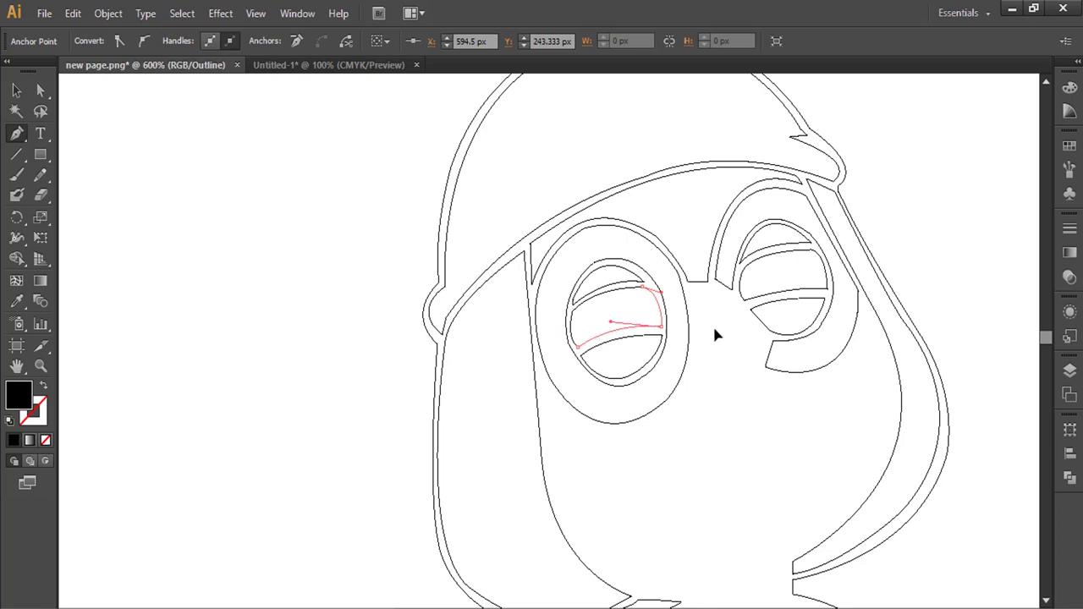
pyautogui.keyDown('ctrl'); pyautogui.click(905, 223); pyautogui.keyUp('ctrl')
# Step: Draw a small circle as the pupil at the left end of the middle band in each eye with the Ellipse tool
pyautogui.press('l')
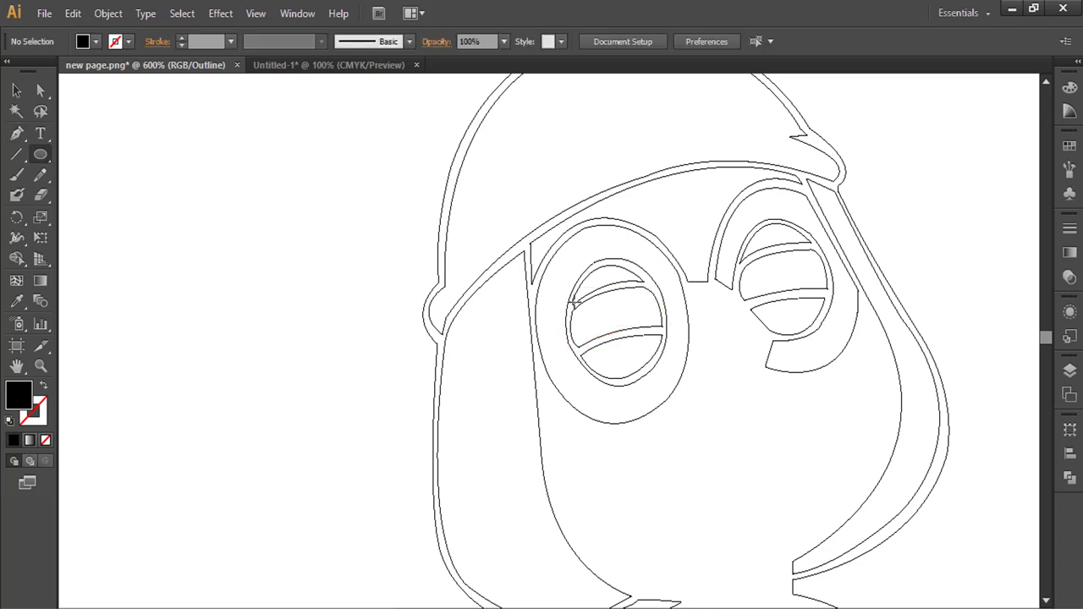
pyautogui.moveTo(586, 323); pyautogui.dragTo(586, 321)
pyautogui.keyDown('ctrl'); pyautogui.click(684, 317); pyautogui.keyUp('ctrl')
pyautogui.moveTo(752, 275); pyautogui.dragTo(752, 275)
pyautogui.keyDown('ctrl'); pyautogui.click(950, 230); pyautogui.keyUp('ctrl')
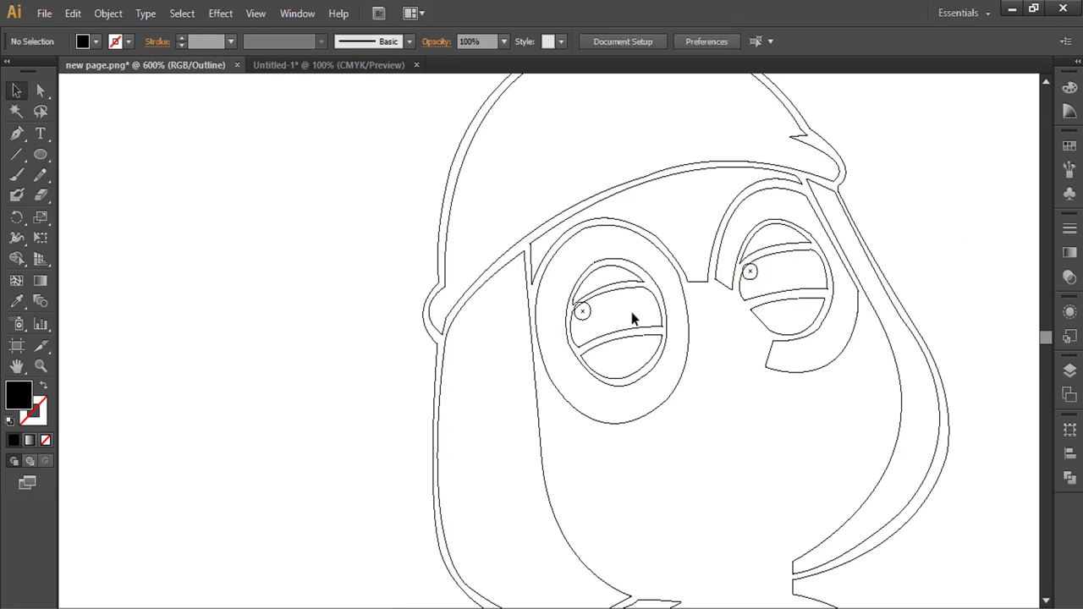
# Step: Draw a closed forked eyelash shape with the Pen tool, extending left from the left eye's pupil, and deselect it
pyautogui.press('p')
pyautogui.click(575, 313)
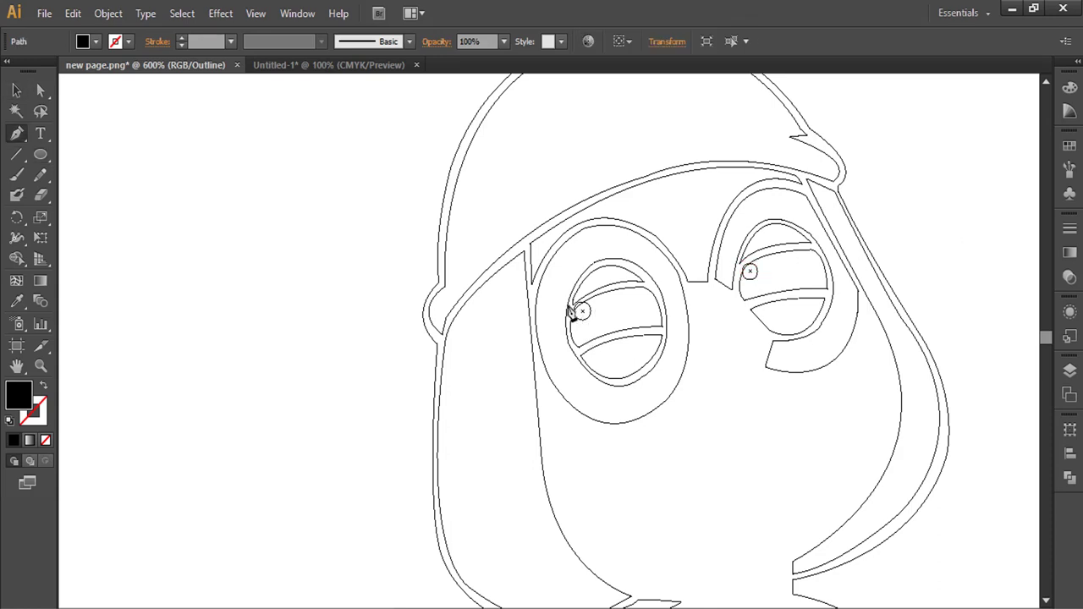
pyautogui.click(551, 301)
pyautogui.moveTo(535, 288); pyautogui.dragTo(594, 314)
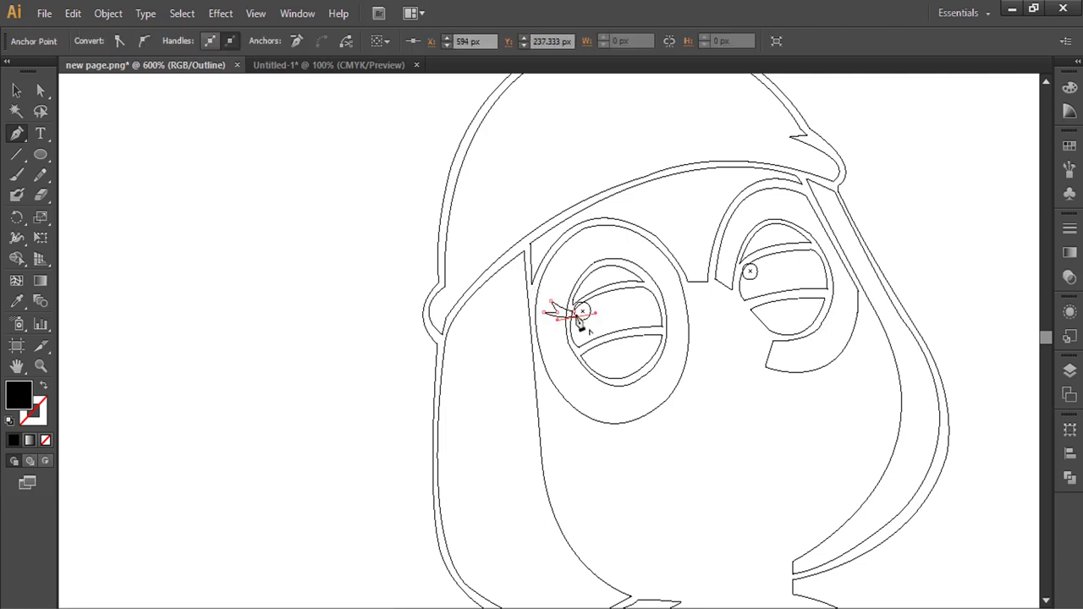
pyautogui.keyDown('ctrl'); pyautogui.click(304, 294); pyautogui.keyUp('ctrl')
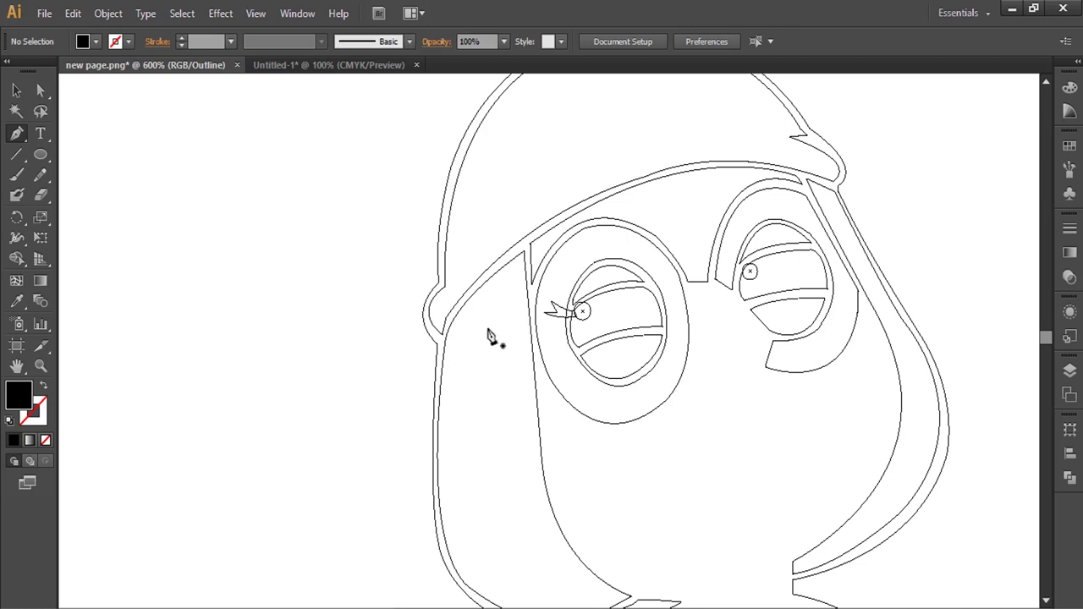
# Step: Start the face shape below the left eye, following the left hair's inner edge down and around its pointed tip
pyautogui.moveTo(677, 479); pyautogui.dragTo(496, 443)
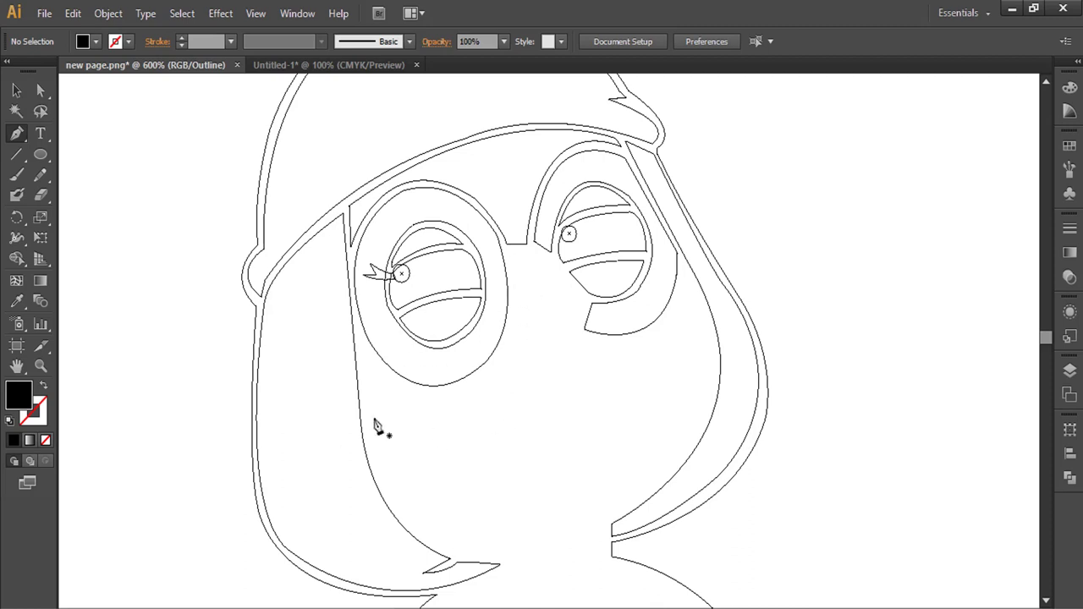
pyautogui.click(358, 333)
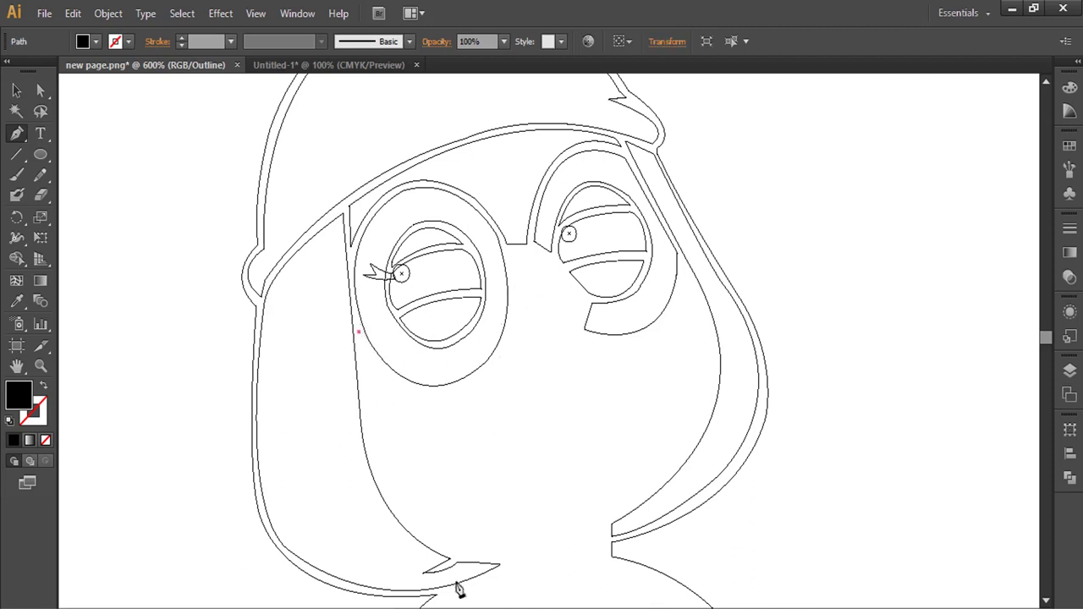
pyautogui.moveTo(461, 555); pyautogui.dragTo(544, 568)
pyautogui.hotkey('ctrl', 'z')
pyautogui.scroll(-3, 508, 507)
pyautogui.click(456, 447)
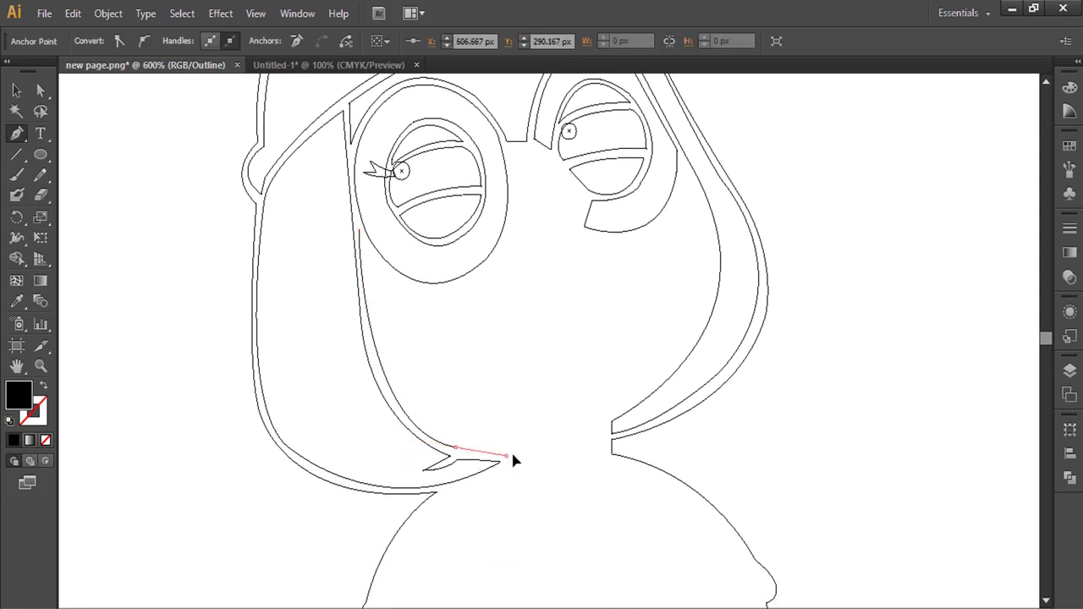
pyautogui.moveTo(509, 458); pyautogui.dragTo(524, 453)
pyautogui.click(492, 473)
pyautogui.scroll(-2, 586, 474)
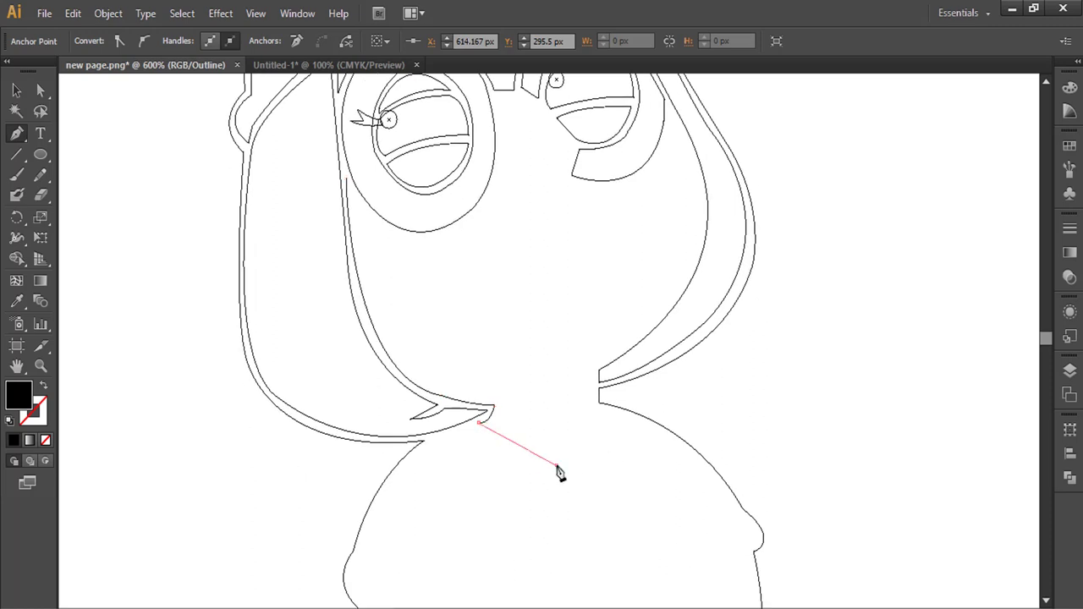
# Step: Continue the face path with a rounded neckline, then step up beside the right hair's lower end to the jaw corner
pyautogui.moveTo(556, 465); pyautogui.dragTo(599, 459)
pyautogui.moveTo(613, 413); pyautogui.dragTo(614, 369)
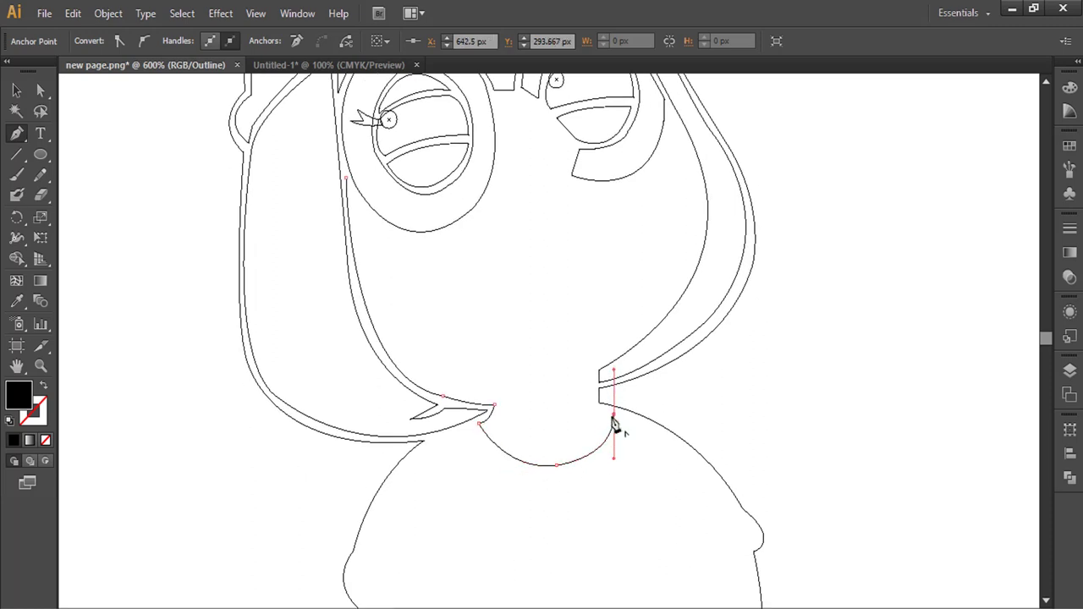
pyautogui.click(613, 415)
pyautogui.click(592, 407)
pyautogui.click(592, 377)
# Step: Continue the face path up along the right hair's inner edge and back under the right eye's ring
pyautogui.scroll(5, 637, 343)
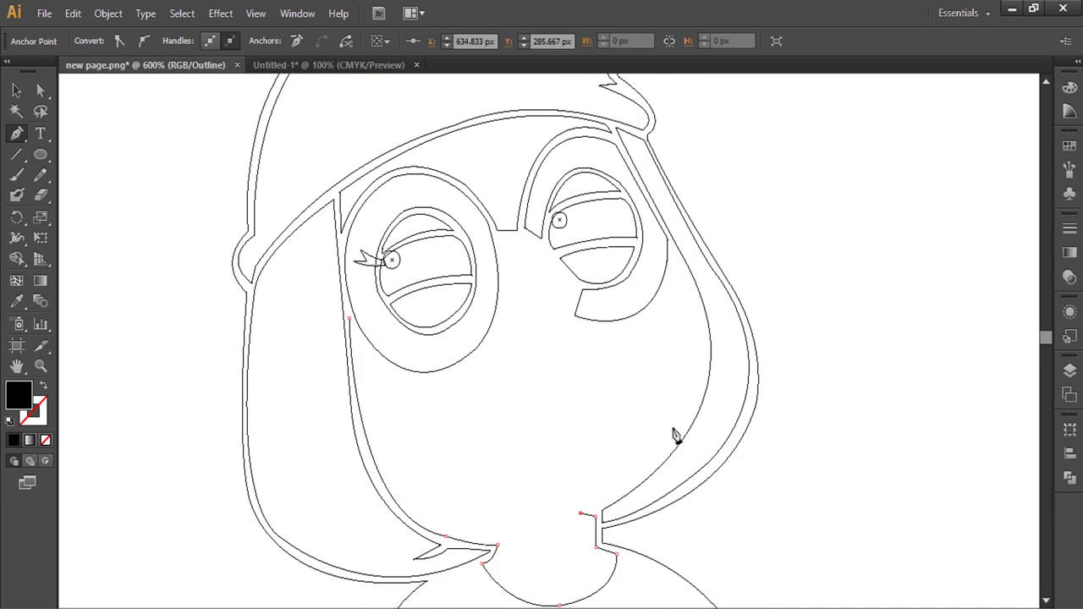
pyautogui.moveTo(686, 423); pyautogui.dragTo(705, 375)
pyautogui.click(686, 425)
pyautogui.scroll(2, 691, 373)
pyautogui.moveTo(689, 306); pyautogui.dragTo(629, 225)
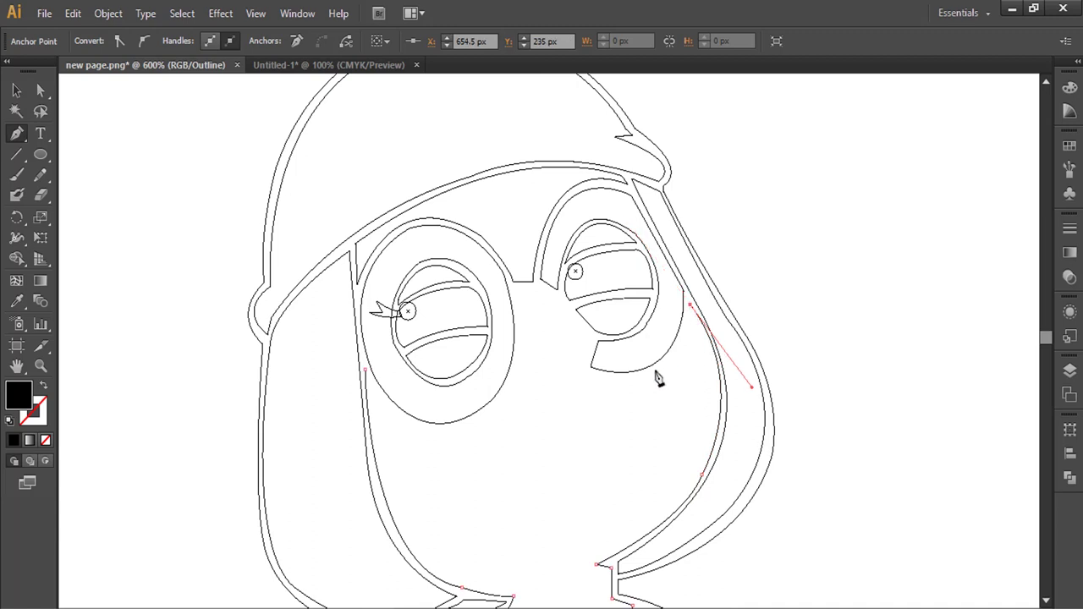
pyautogui.moveTo(588, 374); pyautogui.dragTo(497, 339)
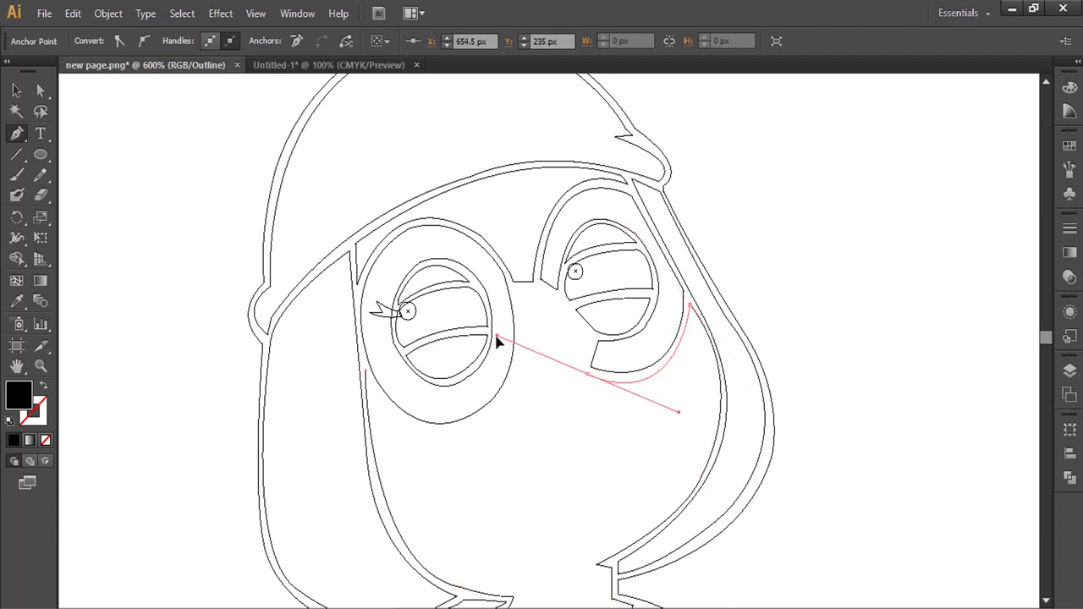
pyautogui.click(588, 374)
# Step: Trace the nose and its bridge, follow the left eye's outer ring back to the face path's start to close it, and deselect
pyautogui.click(565, 411)
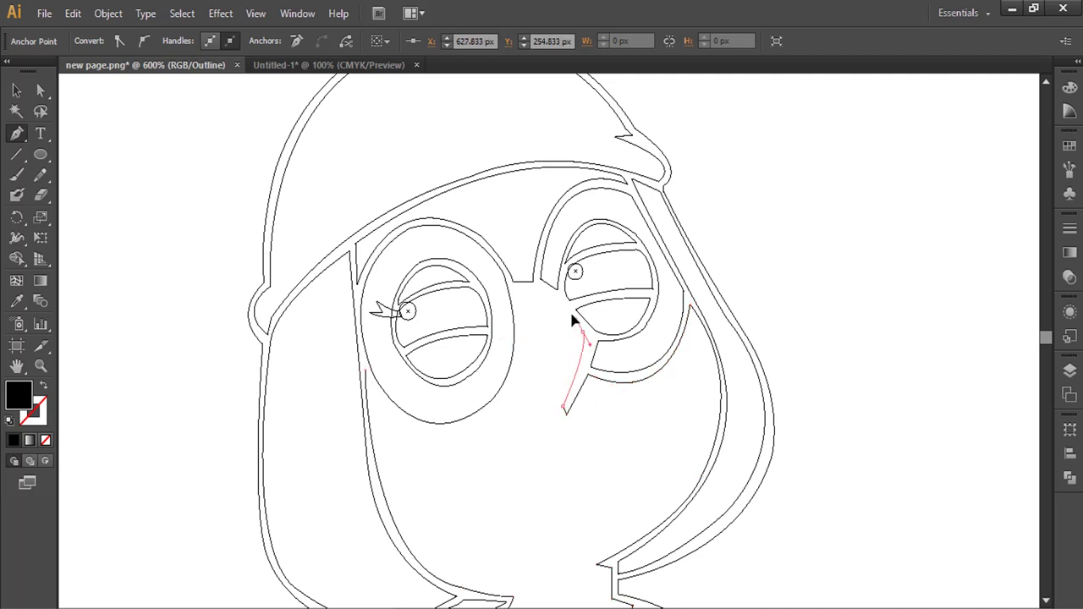
pyautogui.moveTo(585, 340)
pyautogui.mouseDown()
pyautogui.moveTo(491, 251)
pyautogui.moveTo(526, 298)
pyautogui.mouseUp()
pyautogui.click(584, 333)
pyautogui.click(517, 290)
pyautogui.moveTo(489, 416); pyautogui.dragTo(436, 442)
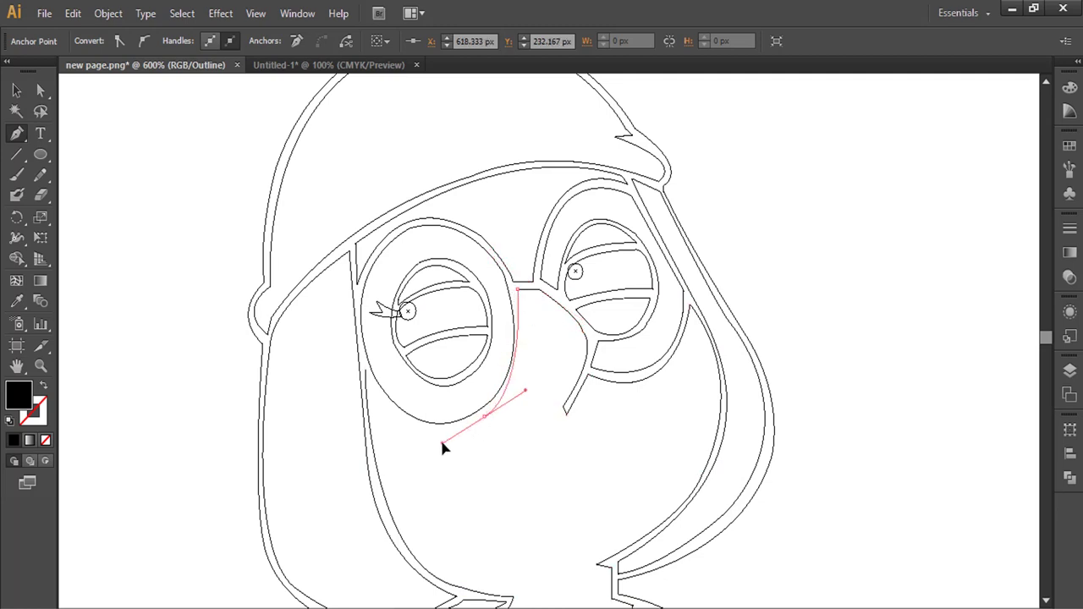
pyautogui.moveTo(364, 371); pyautogui.dragTo(286, 302)
pyautogui.keyDown('ctrl'); pyautogui.click(161, 305); pyautogui.keyUp('ctrl')
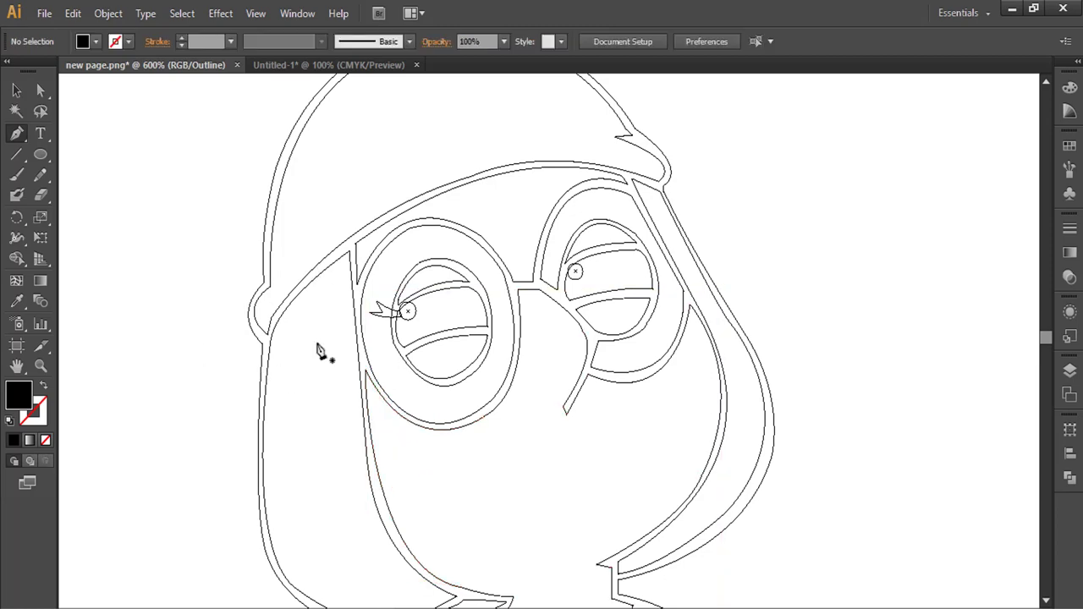
# Step: Start the mouth outline below the nose with a pointed left corner and a rounded upper lip ending at the right notch
pyautogui.moveTo(601, 459)
pyautogui.mouseDown()
pyautogui.moveTo(648, 404)
pyautogui.moveTo(635, 339)
pyautogui.moveTo(635, 372)
pyautogui.moveTo(588, 451)
pyautogui.mouseUp()
pyautogui.moveTo(616, 286); pyautogui.dragTo(609, 327)
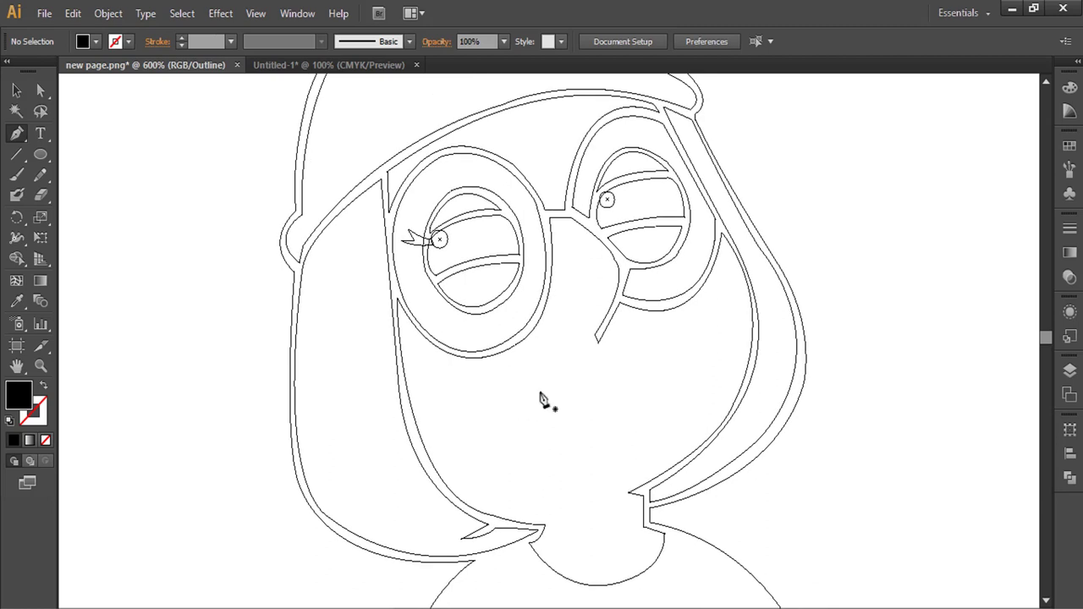
pyautogui.moveTo(539, 393); pyautogui.dragTo(530, 391)
pyautogui.moveTo(623, 364); pyautogui.dragTo(649, 395)
pyautogui.hotkey('ctrl', 'z')
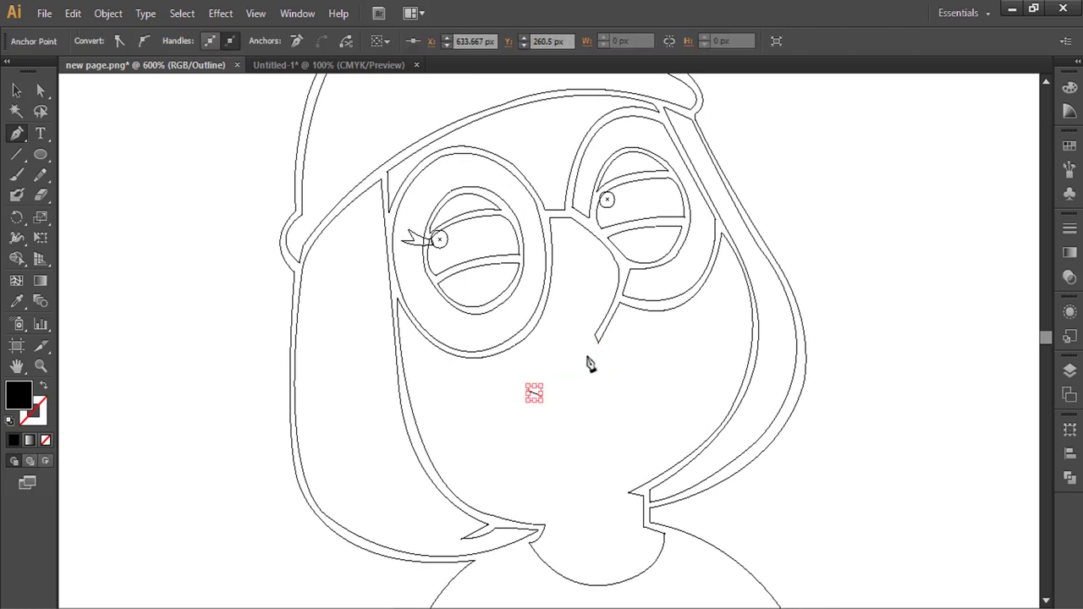
pyautogui.moveTo(609, 349); pyautogui.dragTo(611, 400)
pyautogui.click(591, 363)
pyautogui.click(630, 374)
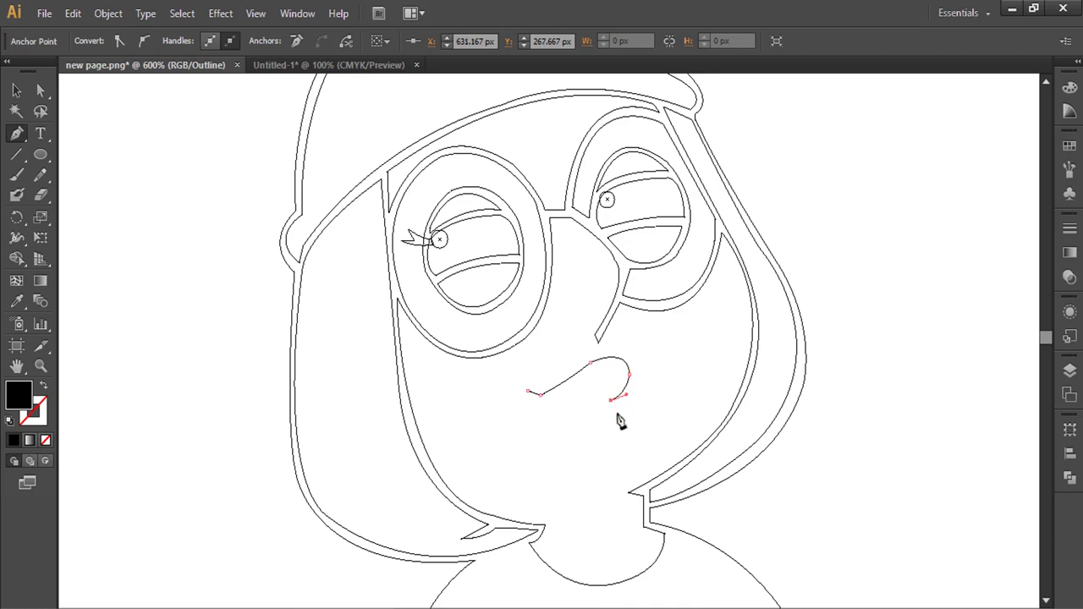
# Step: Continue the mouth outline around the rounded lower lip, close it at the left corner, and deselect it
pyautogui.moveTo(617, 446); pyautogui.dragTo(579, 466)
pyautogui.moveTo(548, 428); pyautogui.dragTo(512, 392)
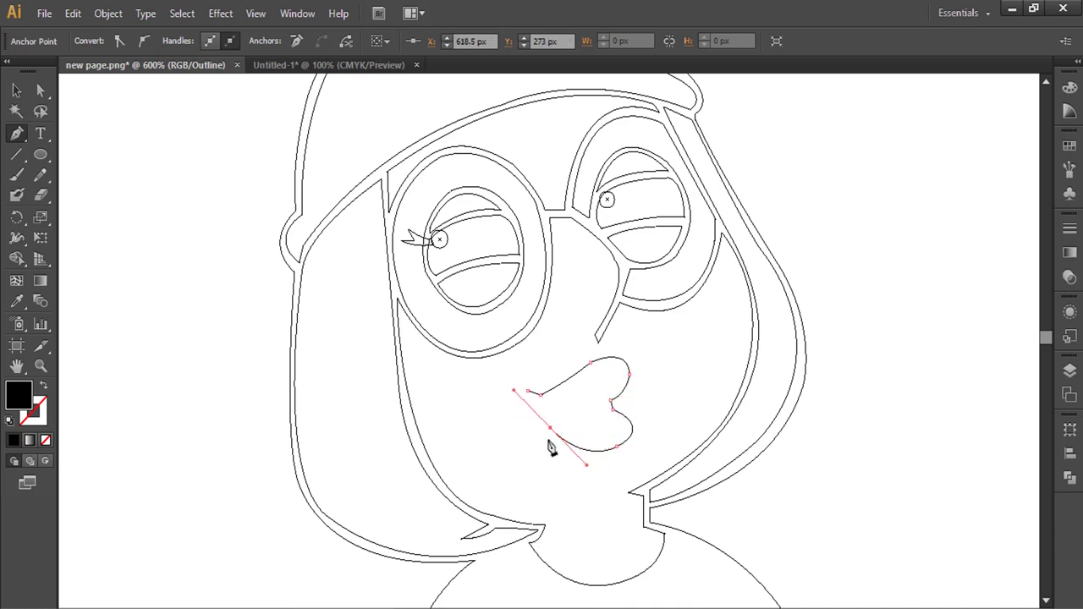
pyautogui.click(529, 392)
pyautogui.keyDown('ctrl'); pyautogui.click(472, 403); pyautogui.keyUp('ctrl')
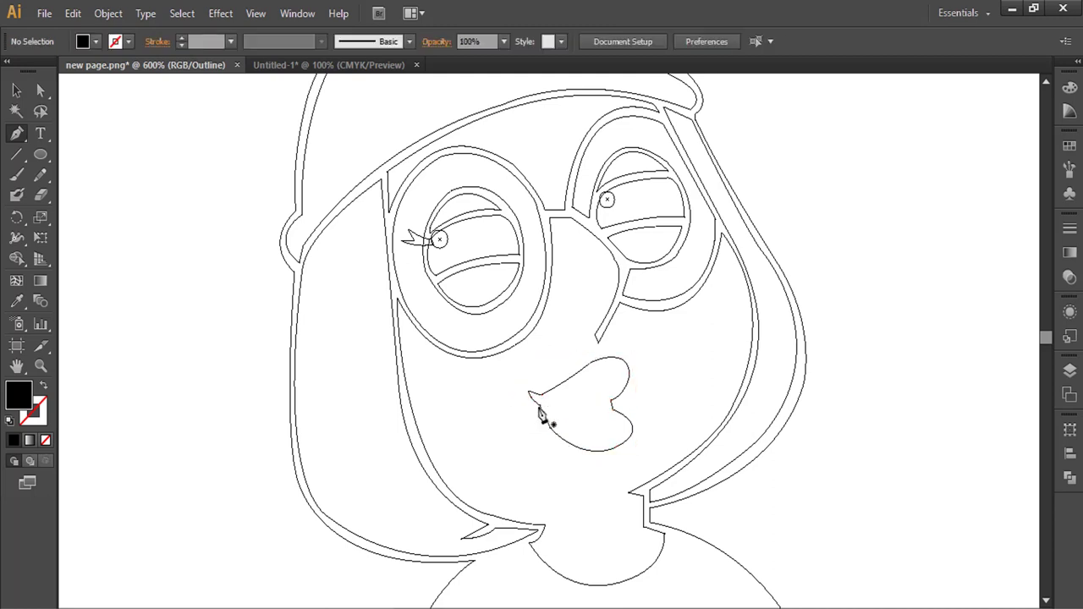
# Step: Draw a closed teardrop-shaped fill area inside the upper lip and deselect it
pyautogui.click(551, 395)
pyautogui.click(593, 369)
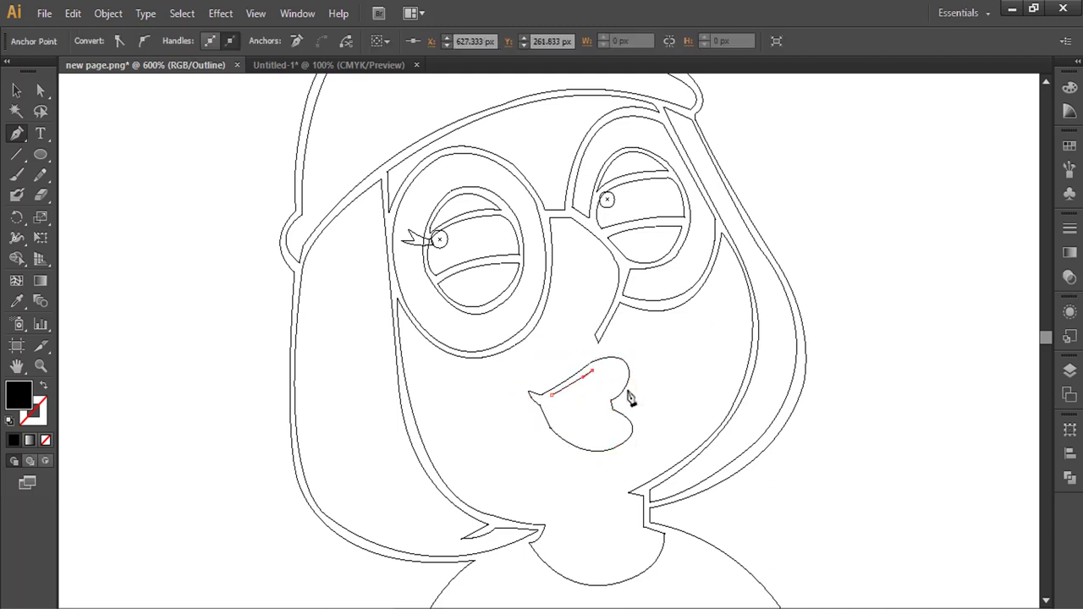
pyautogui.moveTo(624, 380); pyautogui.dragTo(617, 415)
pyautogui.click(552, 396)
pyautogui.click(624, 380)
pyautogui.moveTo(552, 396); pyautogui.dragTo(472, 381)
pyautogui.keyDown('ctrl'); pyautogui.click(643, 386); pyautogui.keyUp('ctrl')
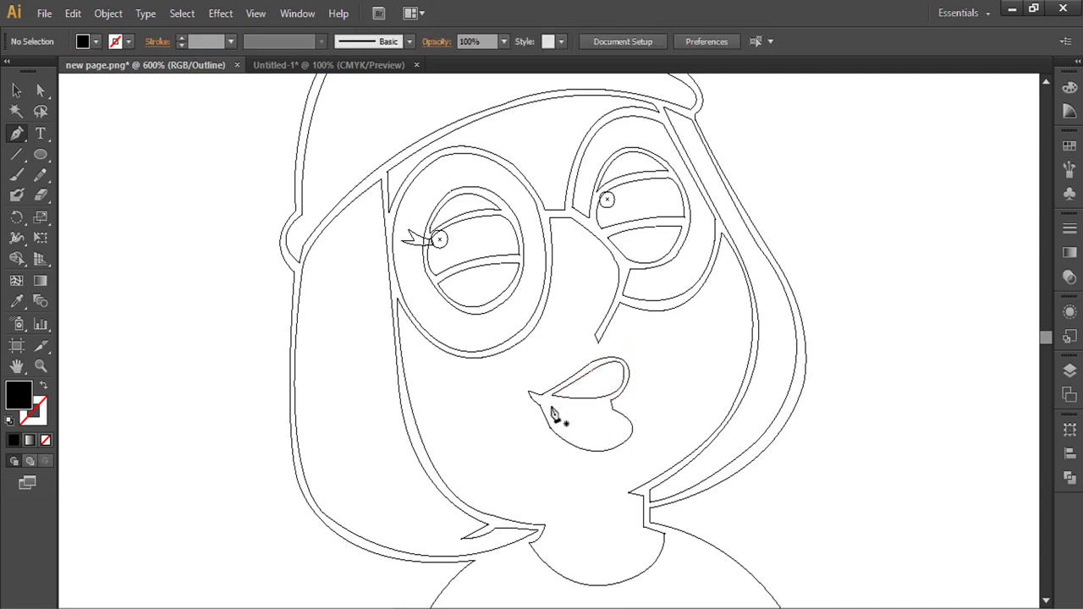
# Step: Draw a closed curved shape inside the lower lip, following the mouth outline's lower edge
pyautogui.click(551, 408)
pyautogui.moveTo(608, 423); pyautogui.dragTo(631, 408)
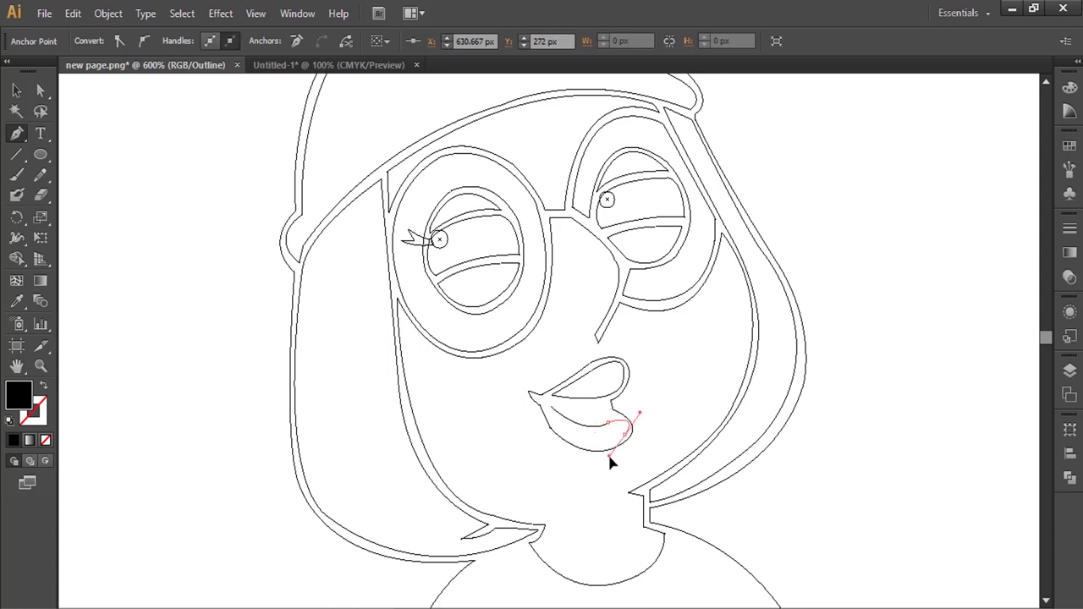
pyautogui.moveTo(619, 459); pyautogui.dragTo(613, 458)
pyautogui.moveTo(550, 407); pyautogui.dragTo(526, 345)
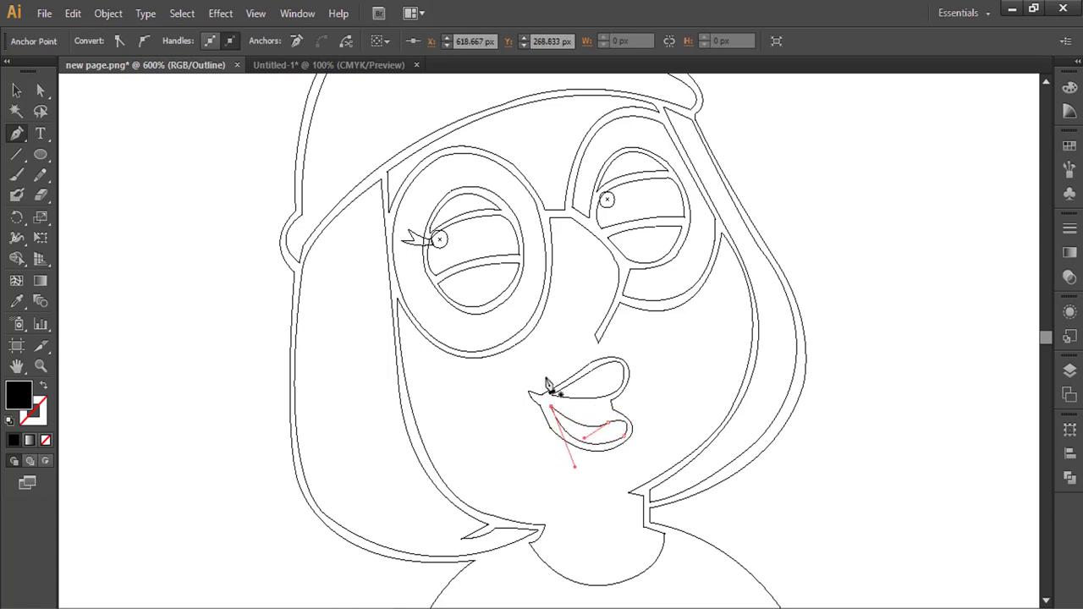
# Step: Deselect the lower lip shape, draw a small closed shape for the mouth opening between the lips, and deselect it
pyautogui.keyDown('ctrl'); pyautogui.click(528, 410); pyautogui.keyUp('ctrl')
pyautogui.click(553, 401)
pyautogui.click(603, 403)
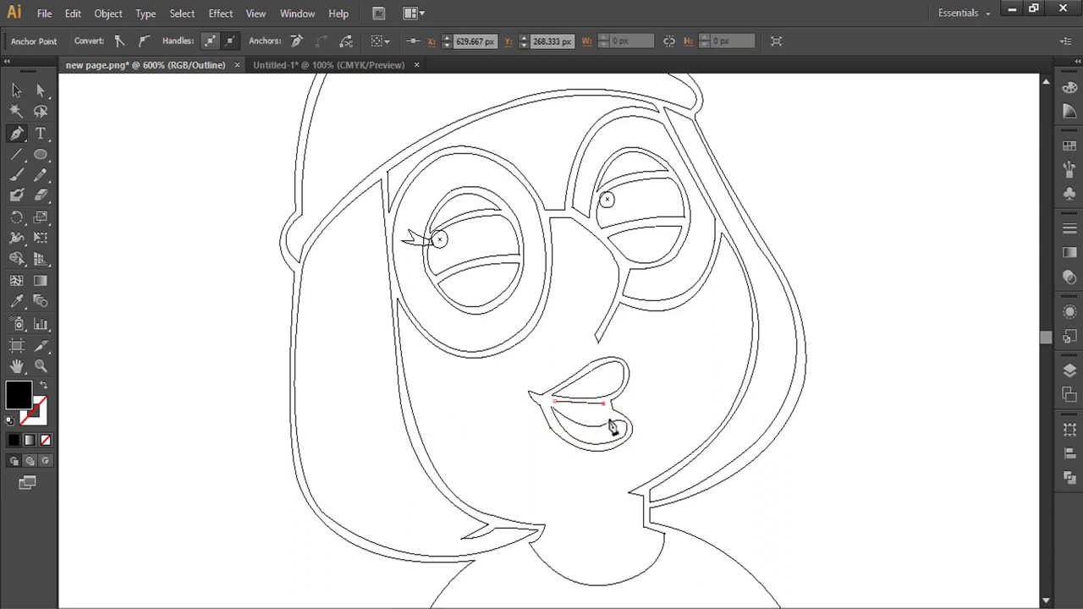
pyautogui.moveTo(552, 401); pyautogui.dragTo(496, 358)
pyautogui.keyDown('ctrl'); pyautogui.click(895, 371); pyautogui.keyUp('ctrl')
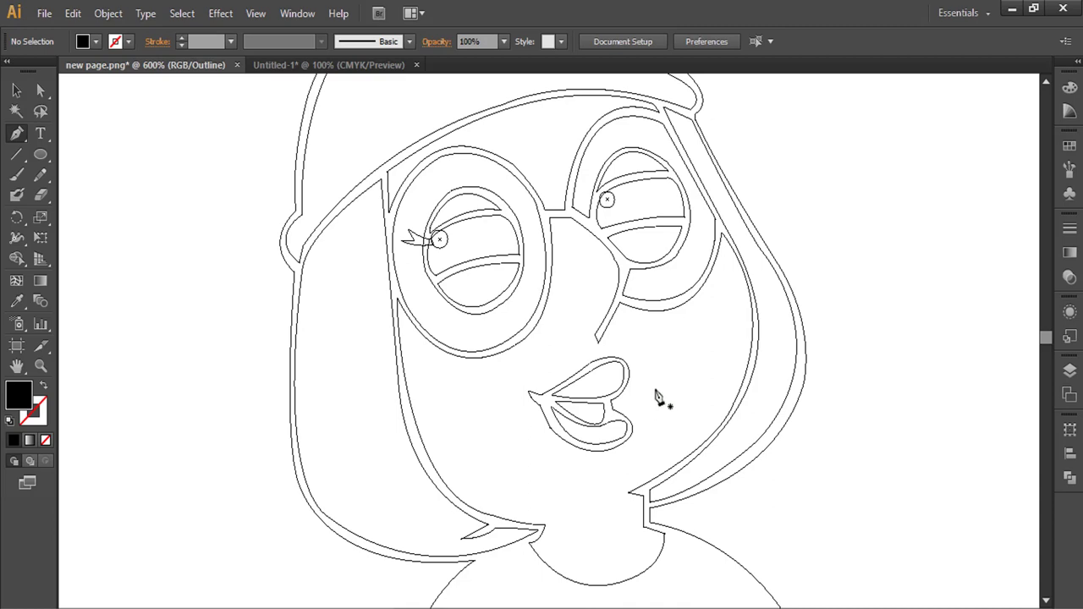
# Step: Start the collar shape below the neck with its short left end and a curved outer edge sweeping around to the right shoulder
pyautogui.moveTo(650, 514); pyautogui.dragTo(664, 381)
pyautogui.moveTo(606, 505); pyautogui.dragTo(572, 389)
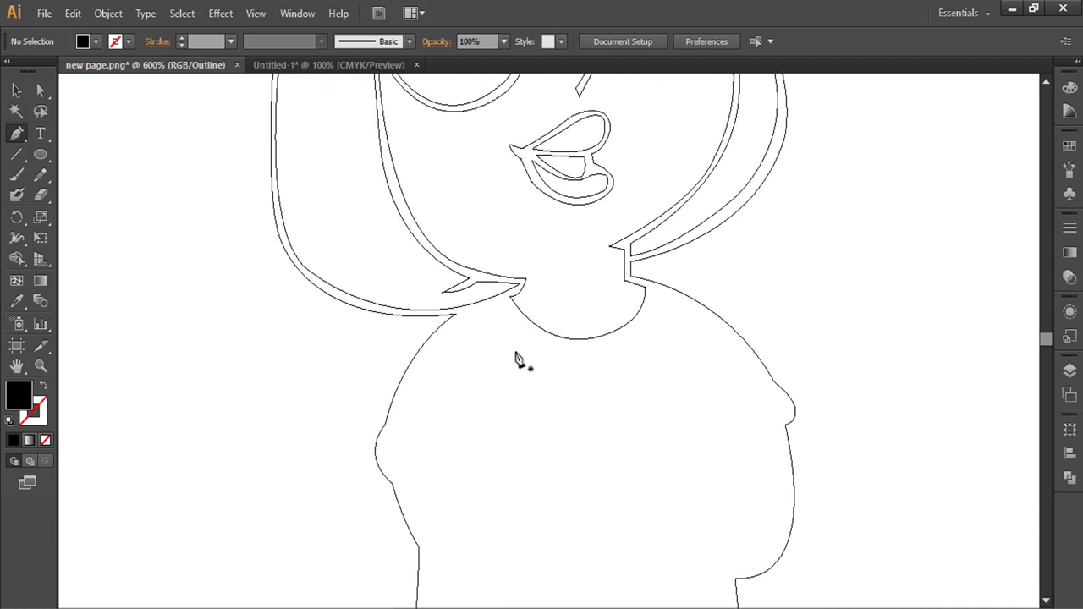
pyautogui.moveTo(506, 298); pyautogui.dragTo(487, 307)
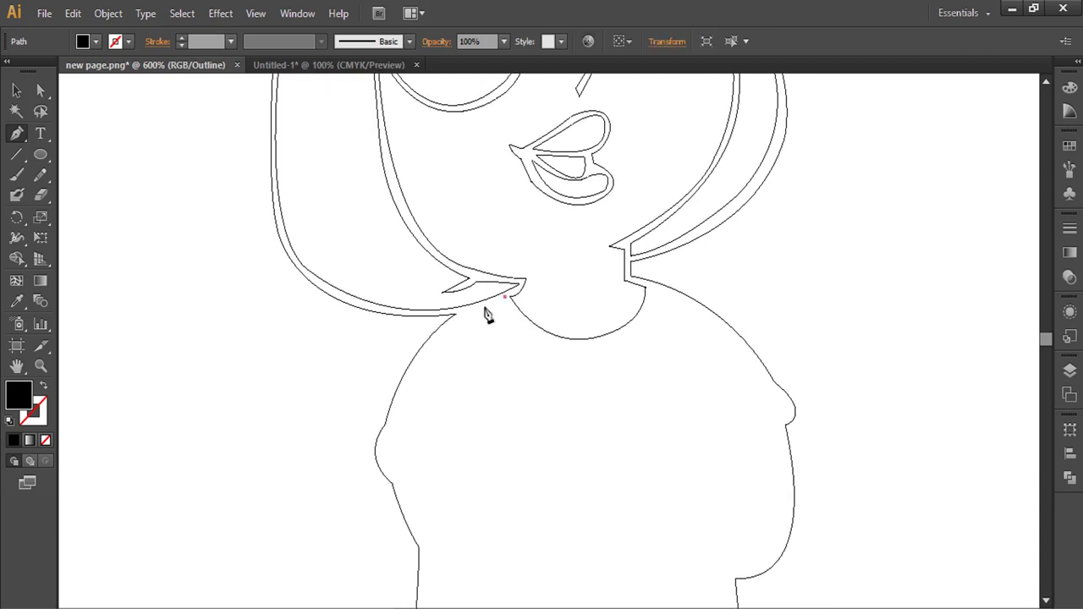
pyautogui.moveTo(588, 373); pyautogui.dragTo(675, 372)
pyautogui.click(589, 373)
pyautogui.moveTo(672, 298); pyautogui.dragTo(674, 231)
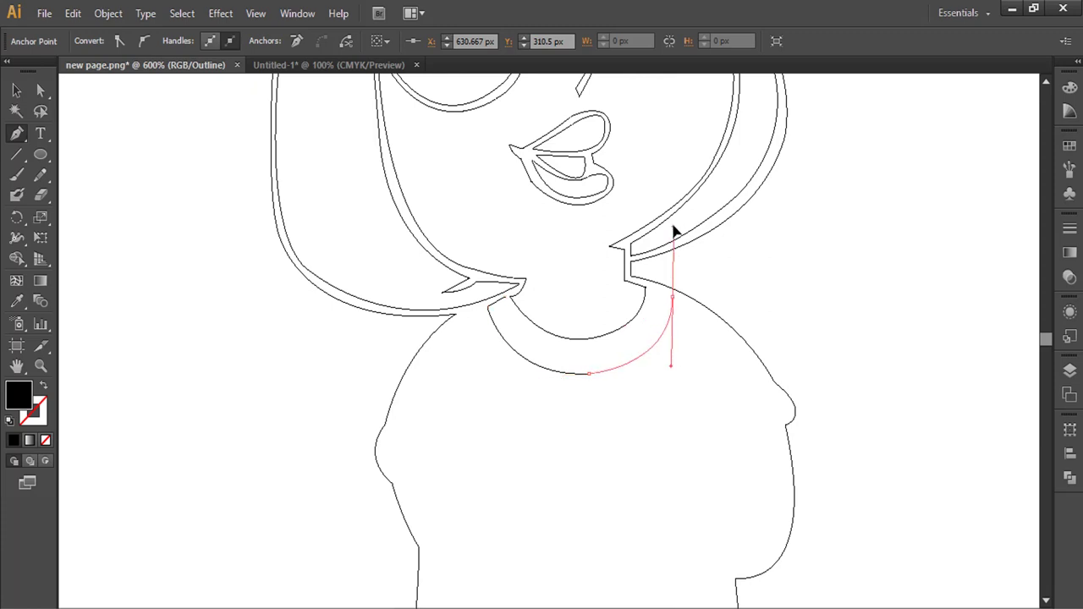
pyautogui.click(672, 298)
# Step: Complete the collar with its short right end and an inner curve parallel to the neckline, close it, and deselect it
pyautogui.click(654, 291)
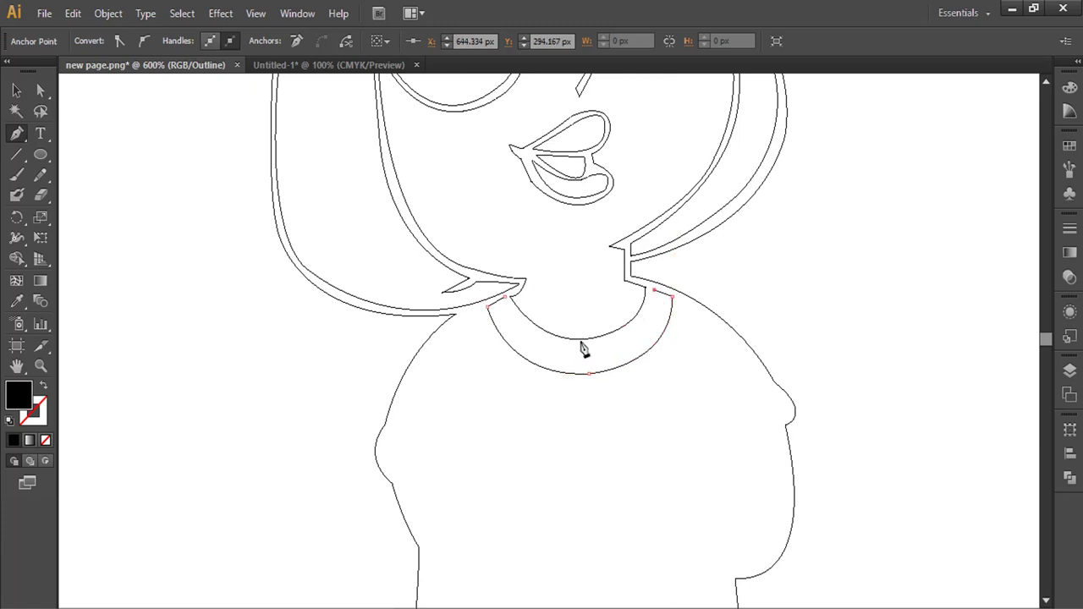
pyautogui.moveTo(578, 344); pyautogui.dragTo(520, 343)
pyautogui.click(578, 344)
pyautogui.moveTo(506, 300); pyautogui.dragTo(467, 236)
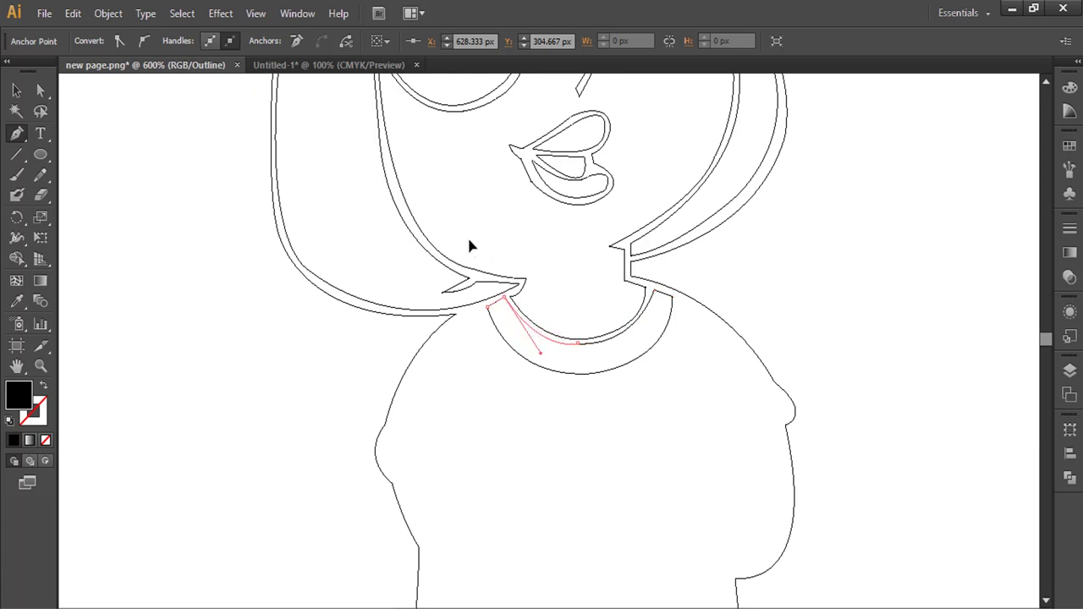
pyautogui.keyDown('ctrl'); pyautogui.click(716, 329); pyautogui.keyUp('ctrl')
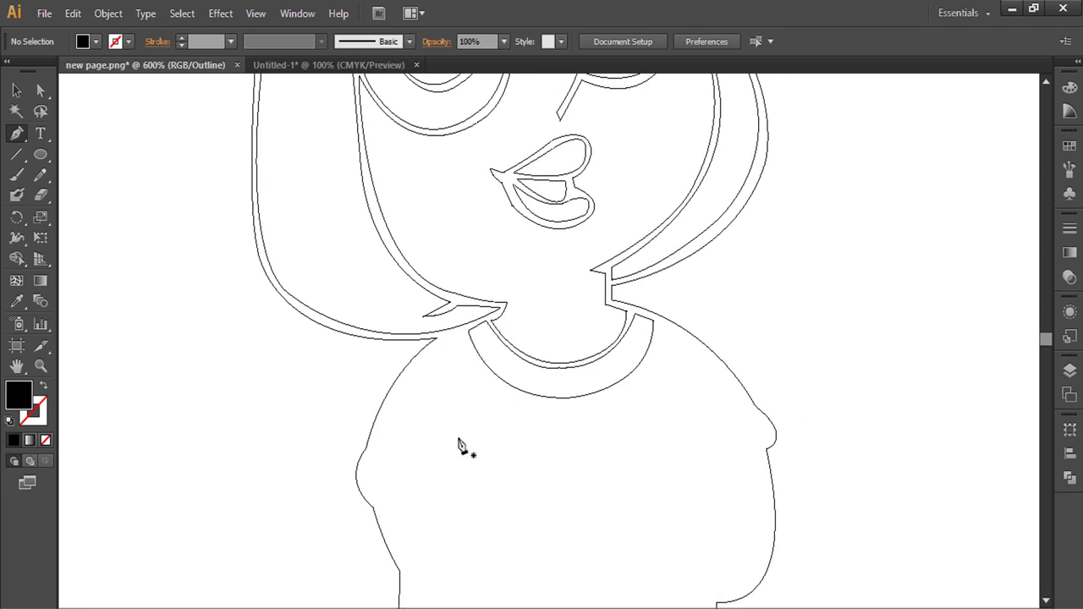
# Step: Start the upper shirt shape along the left shoulder, with scalloped lower curves running across the chest above the arms
pyautogui.scroll(-2, 460, 443)
pyautogui.scroll(1, 488, 354)
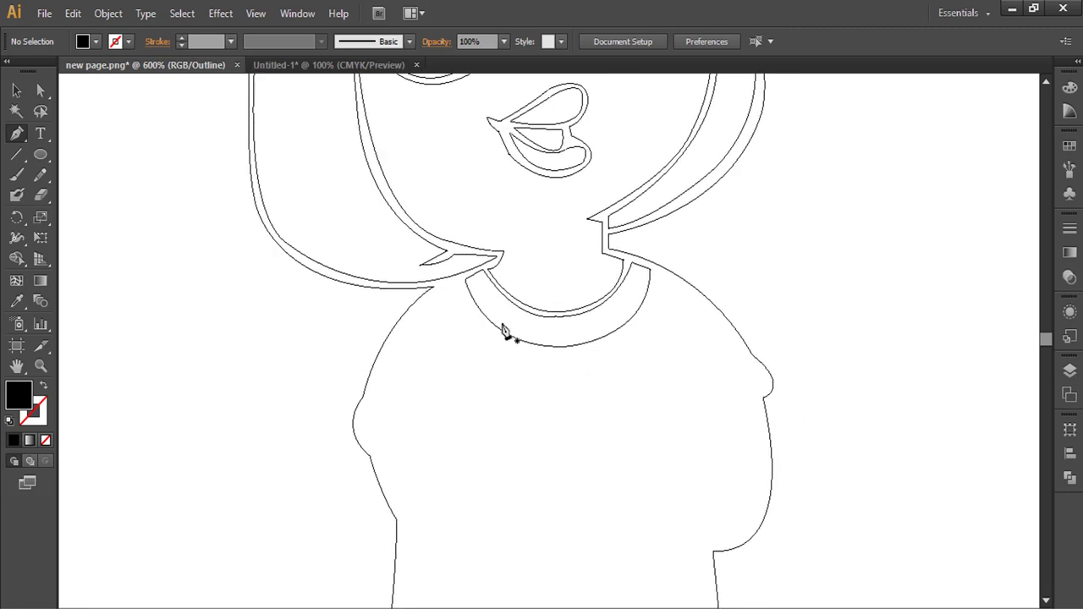
pyautogui.click(457, 282)
pyautogui.moveTo(375, 393); pyautogui.dragTo(369, 463)
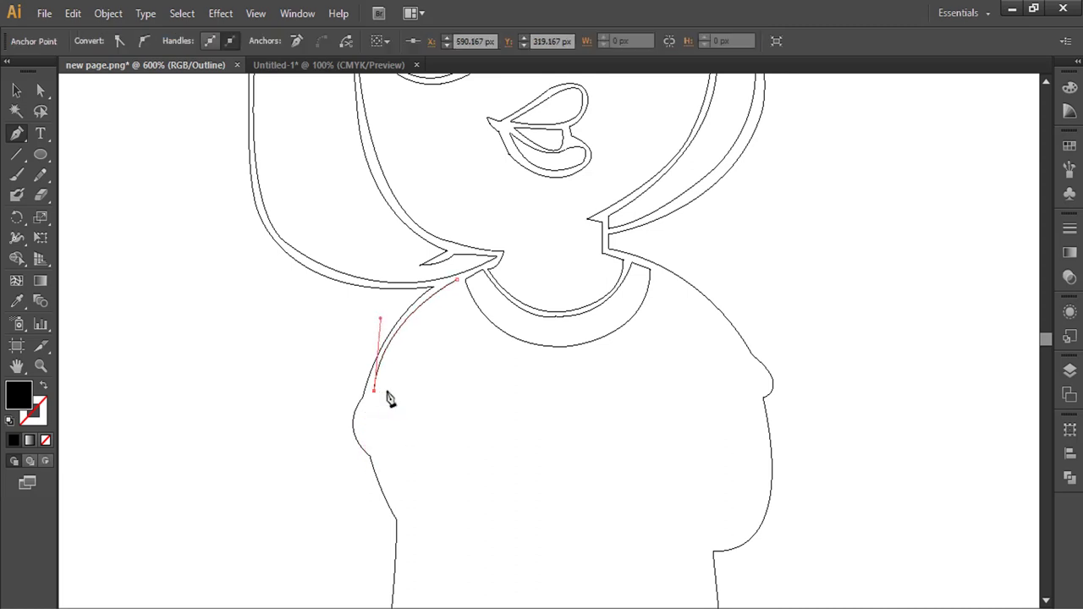
pyautogui.moveTo(562, 379); pyautogui.dragTo(653, 432)
pyautogui.click(562, 379)
pyautogui.moveTo(652, 350); pyautogui.dragTo(693, 379)
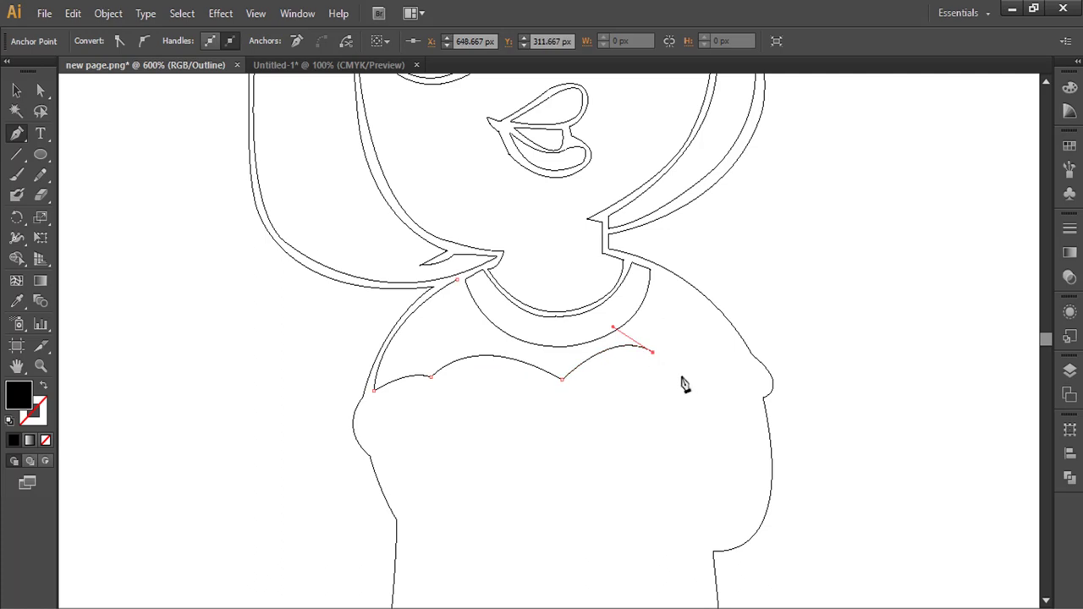
# Step: Finish the upper shirt shape along the right cuff edge, right shoulder and underside of the collar, close it, and deselect it
pyautogui.moveTo(693, 388); pyautogui.dragTo(681, 375)
pyautogui.moveTo(743, 350); pyautogui.dragTo(787, 354)
pyautogui.click(743, 350)
pyautogui.moveTo(655, 268); pyautogui.dragTo(583, 234)
pyautogui.click(654, 269)
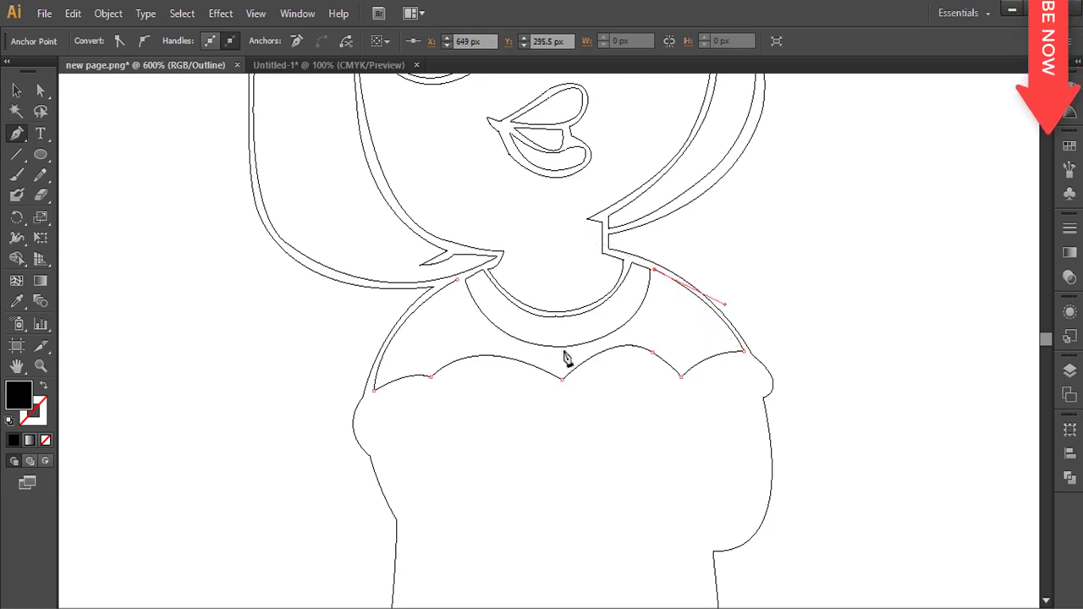
pyautogui.moveTo(563, 350); pyautogui.dragTo(466, 363)
pyautogui.click(564, 351)
pyautogui.moveTo(457, 279); pyautogui.dragTo(422, 190)
pyautogui.keyDown('ctrl'); pyautogui.click(295, 383); pyautogui.keyUp('ctrl')
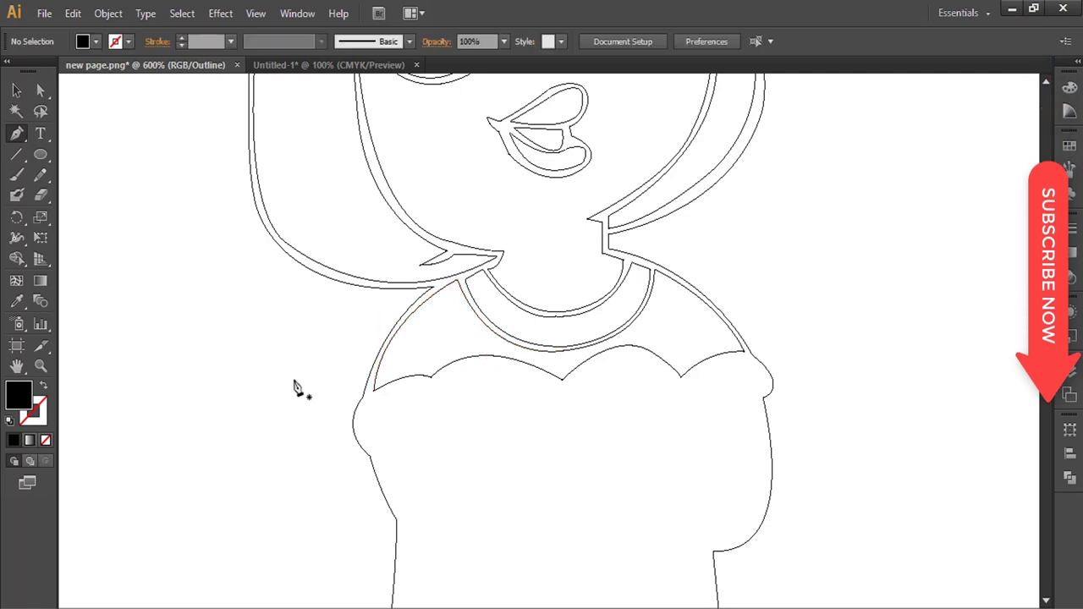
# Step: Draw a closed curved shape for the left sleeve cuff and deselect it
pyautogui.moveTo(466, 463); pyautogui.dragTo(464, 413)
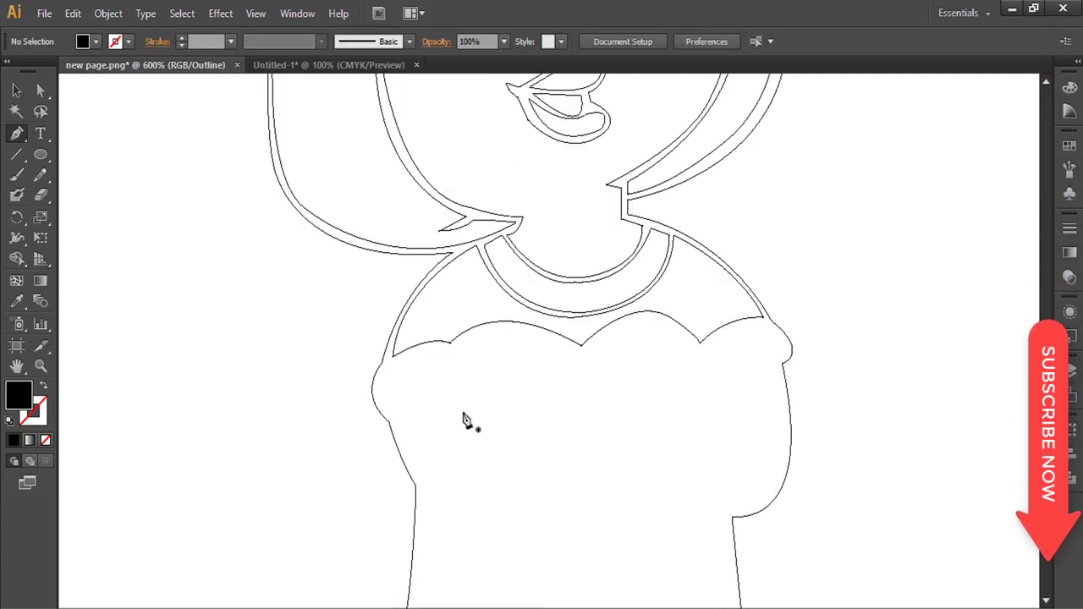
pyautogui.click(441, 348)
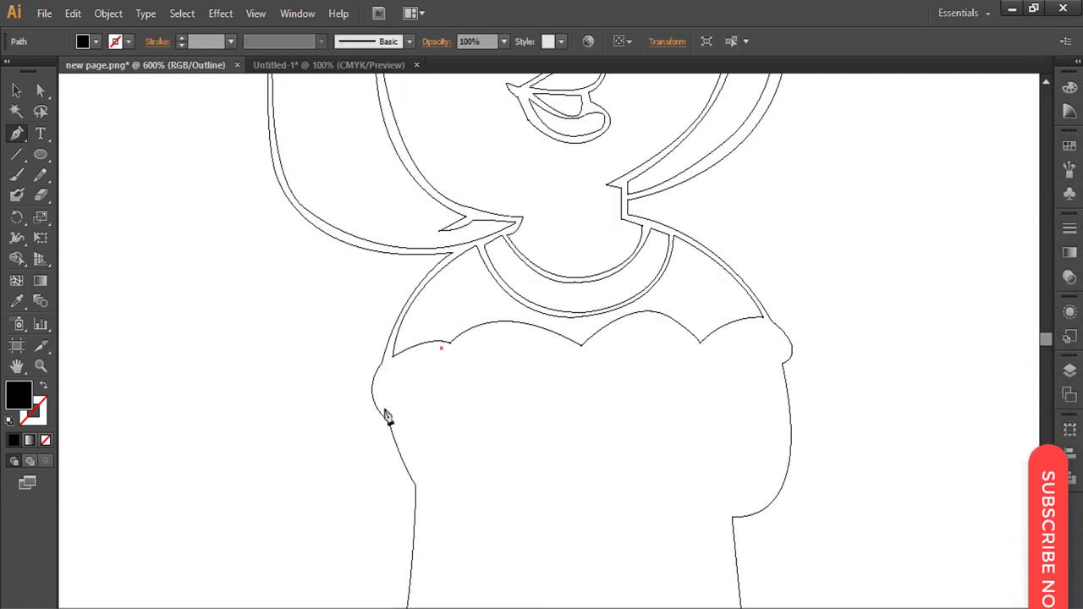
pyautogui.moveTo(386, 412); pyautogui.dragTo(415, 457)
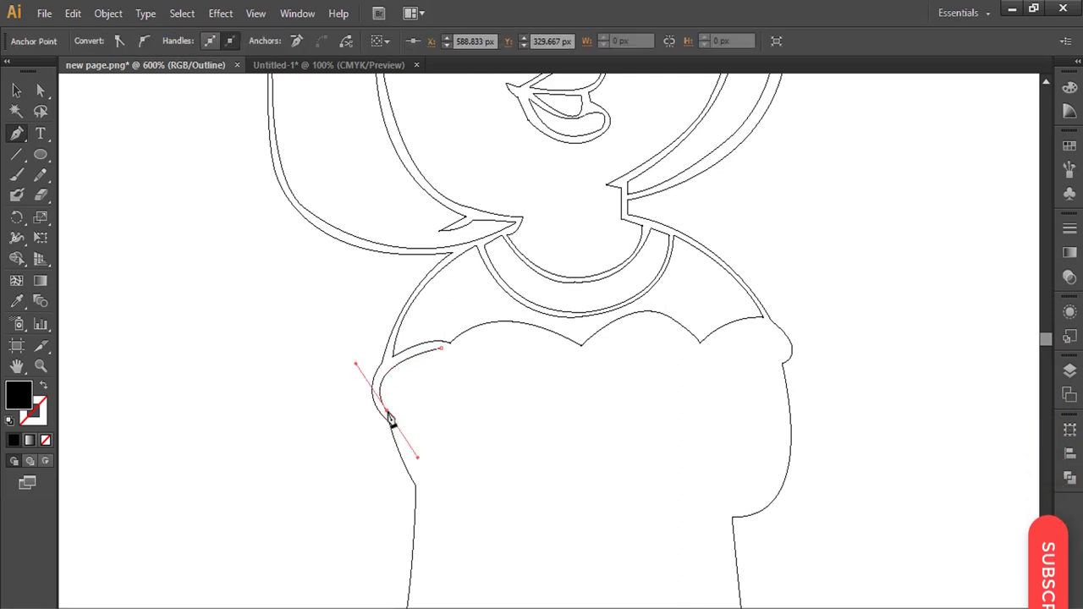
pyautogui.moveTo(430, 381); pyautogui.dragTo(452, 336)
pyautogui.click(430, 380)
pyautogui.hotkey('ctrl', 'shift', 'a')
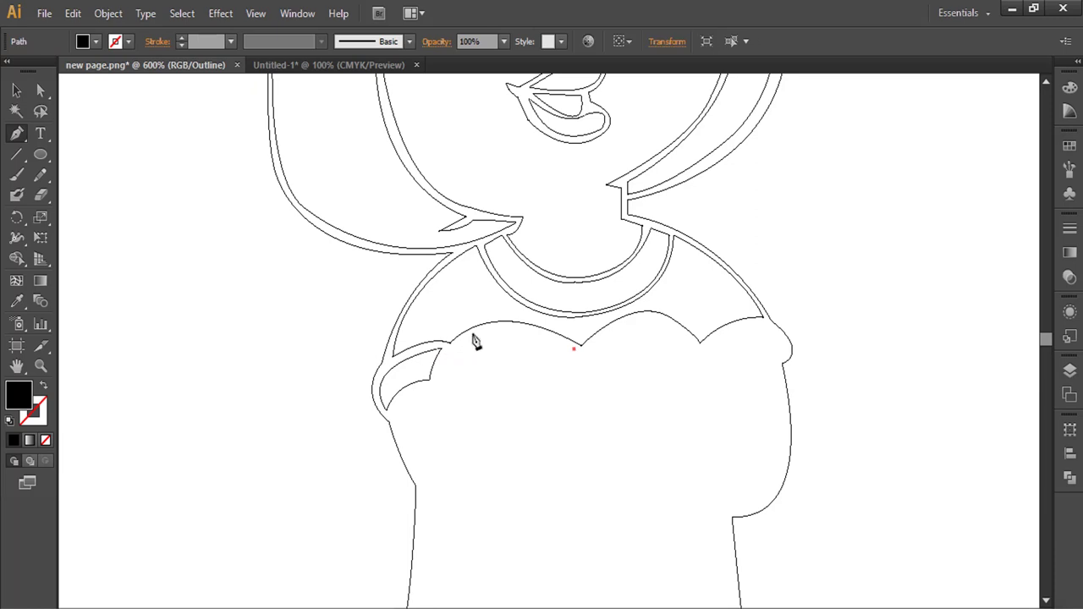
# Step: Start the hand shape at the middle of the chest, tracing its curved top edge and the rounded first finger
pyautogui.moveTo(470, 334)
pyautogui.mouseDown()
pyautogui.moveTo(443, 358)
pyautogui.moveTo(483, 409)
pyautogui.moveTo(474, 403)
pyautogui.mouseUp()
pyautogui.hotkey('ctrl', 'z')
pyautogui.hotkey('ctrl', 'z')
pyautogui.click(444, 387)
pyautogui.moveTo(474, 349); pyautogui.dragTo(486, 344)
pyautogui.click(474, 349)
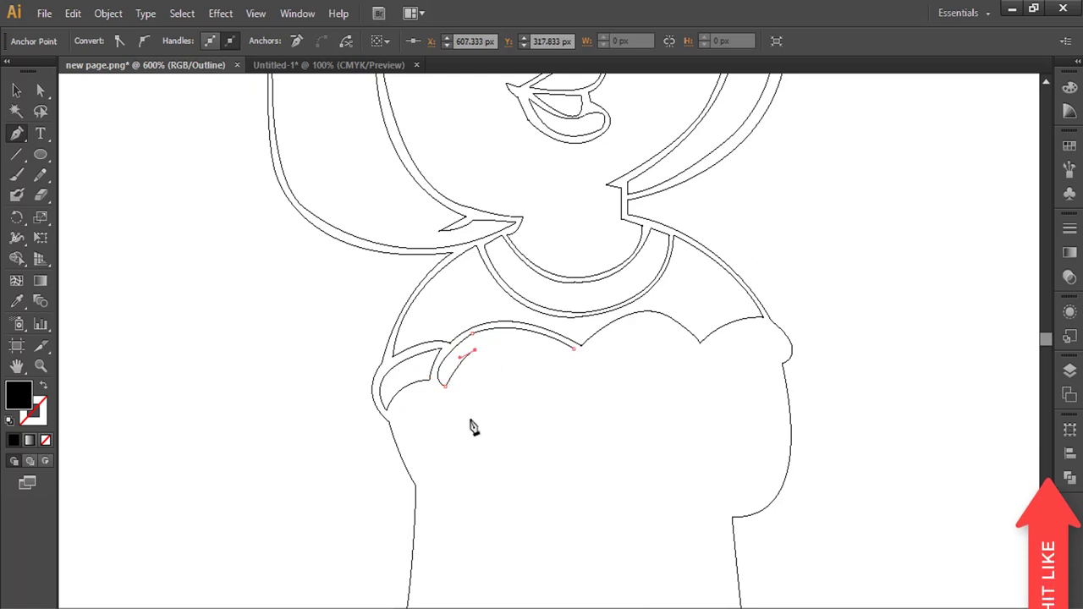
# Step: Add the remaining two fingers to the hand, close the shape along its lower edge to the start point, and deselect it
pyautogui.moveTo(470, 419); pyautogui.dragTo(515, 419)
pyautogui.click(470, 419)
pyautogui.moveTo(495, 371); pyautogui.dragTo(520, 358)
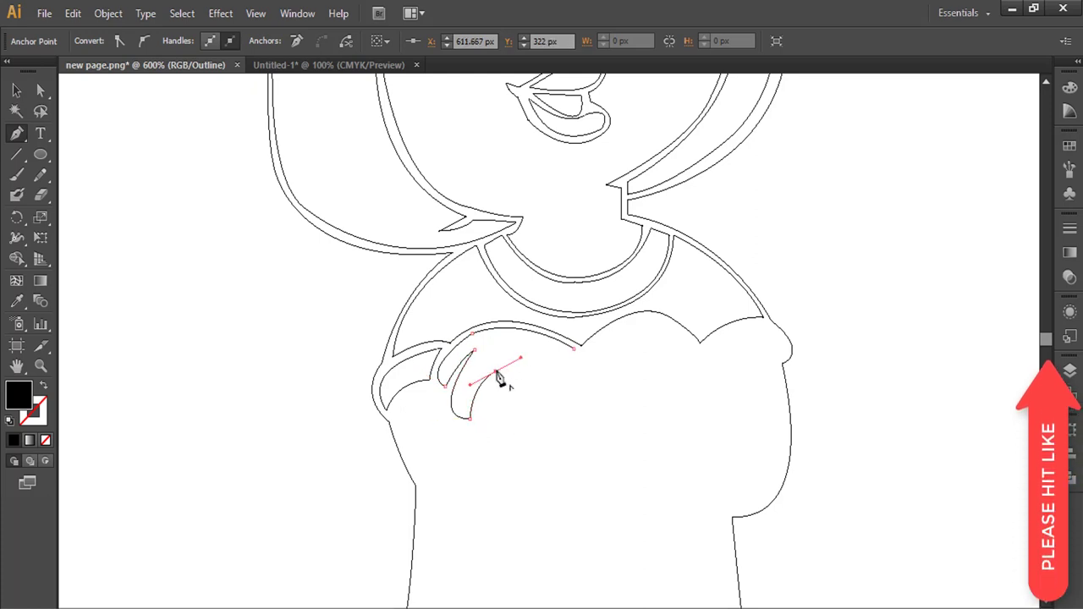
pyautogui.click(495, 372)
pyautogui.moveTo(485, 427); pyautogui.dragTo(512, 432)
pyautogui.click(485, 428)
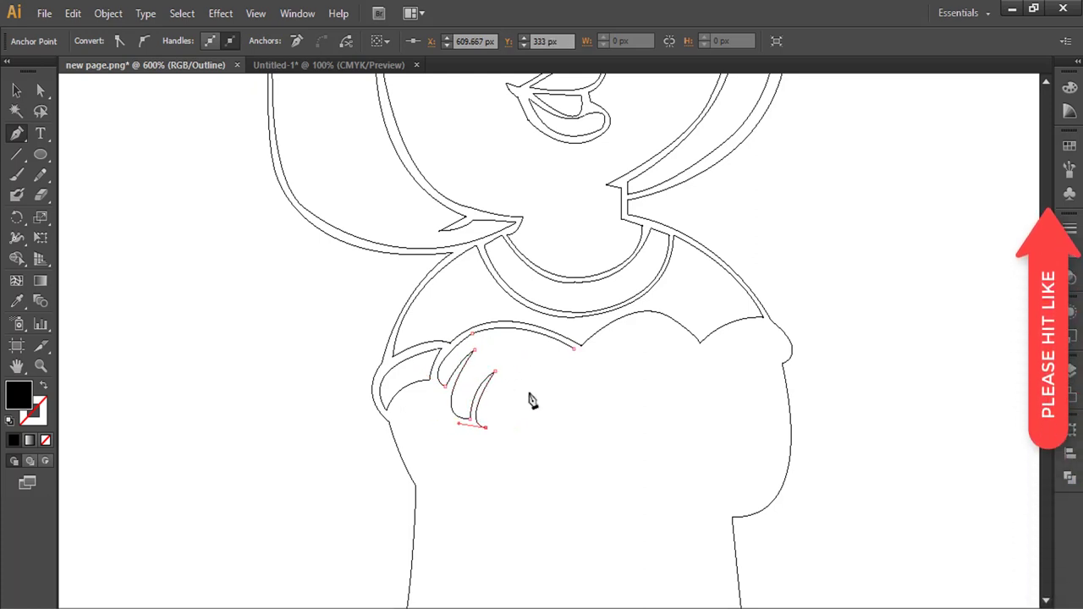
pyautogui.moveTo(528, 392); pyautogui.dragTo(546, 371)
pyautogui.click(576, 347)
pyautogui.keyDown('ctrl'); pyautogui.click(853, 314); pyautogui.keyUp('ctrl')
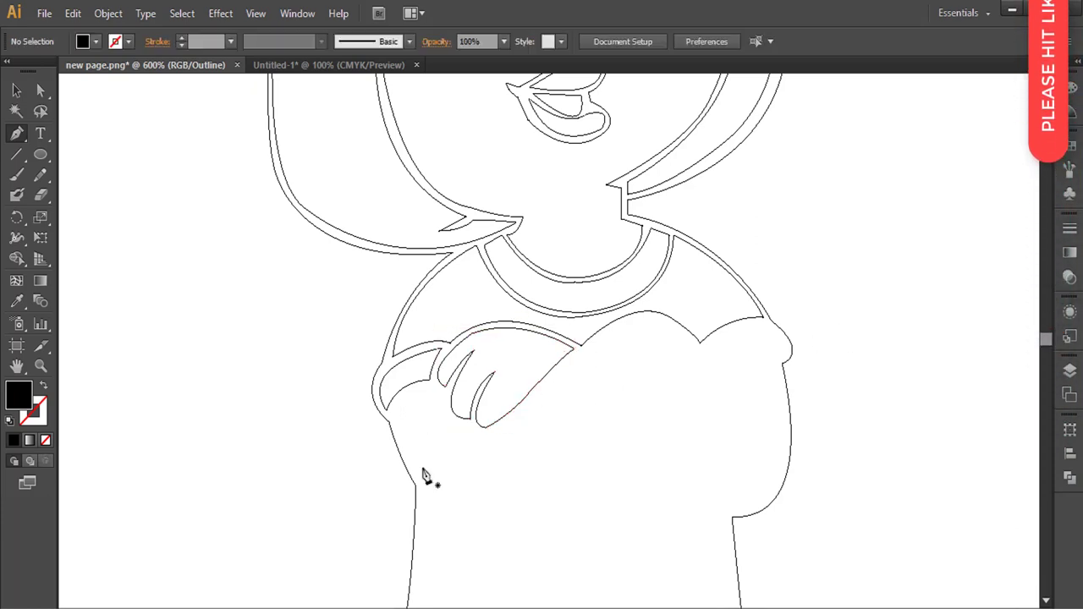
# Step: Draw a closed curved band for the right sleeve cuff and deselect it
pyautogui.moveTo(546, 480); pyautogui.dragTo(587, 391)
pyautogui.scroll(3, 677, 390)
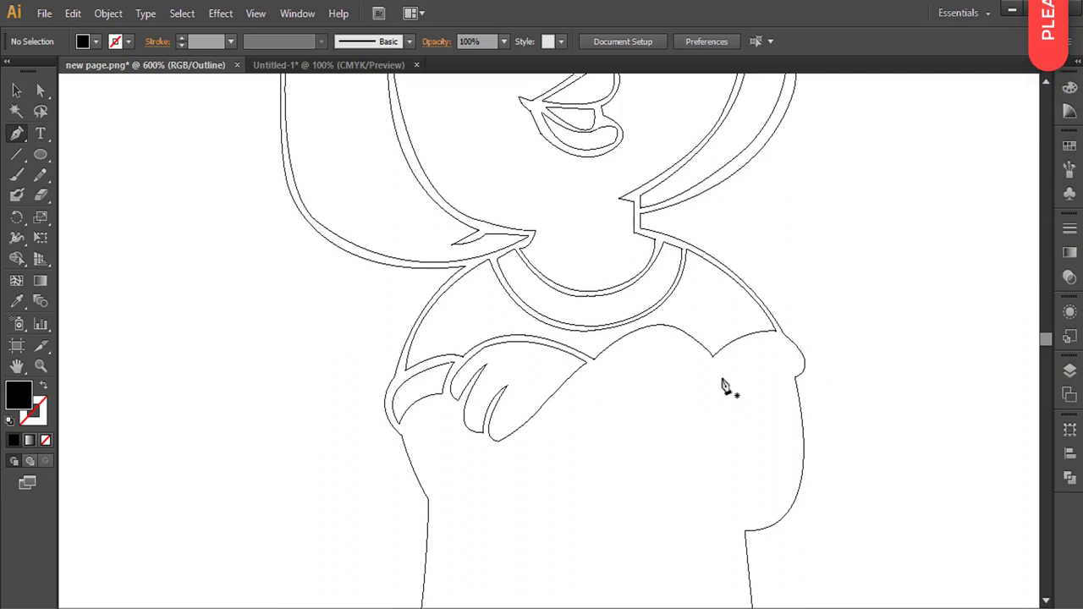
pyautogui.click(717, 361)
pyautogui.click(726, 377)
pyautogui.moveTo(795, 367); pyautogui.dragTo(814, 386)
pyautogui.click(795, 367)
pyautogui.click(717, 362)
pyautogui.keyDown('ctrl'); pyautogui.click(631, 402); pyautogui.keyUp('ctrl')
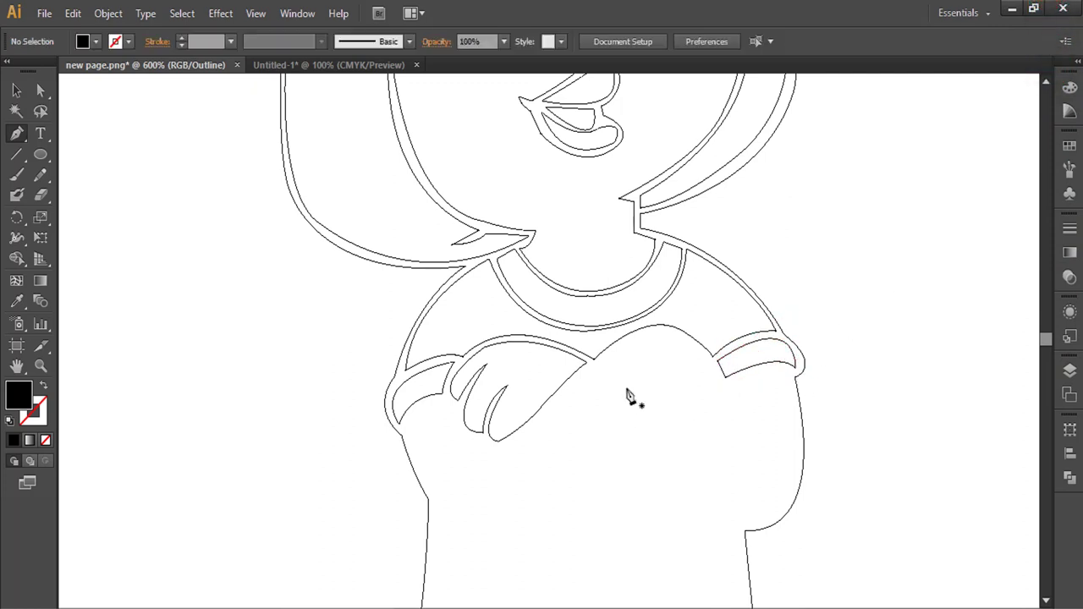
# Step: Start the front crossed arm below the left cuff, curving around the elbow and along the forearm's lower edge to the right cuff
pyautogui.scroll(-4, 457, 505)
pyautogui.click(490, 253)
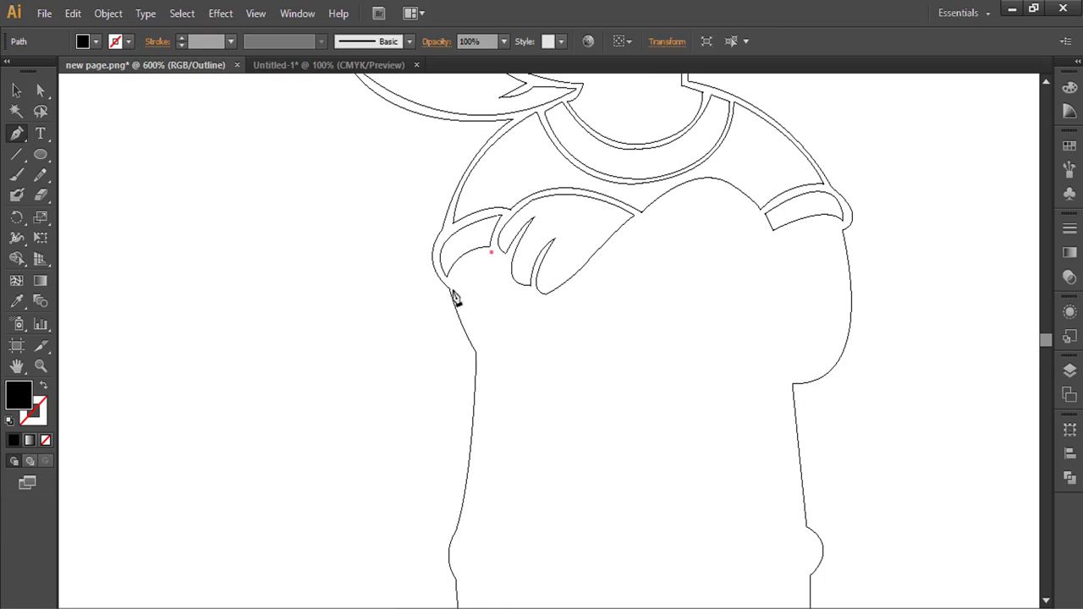
pyautogui.moveTo(451, 288); pyautogui.dragTo(455, 317)
pyautogui.moveTo(552, 407); pyautogui.dragTo(605, 415)
pyautogui.click(552, 407)
pyautogui.moveTo(669, 350); pyautogui.dragTo(731, 264)
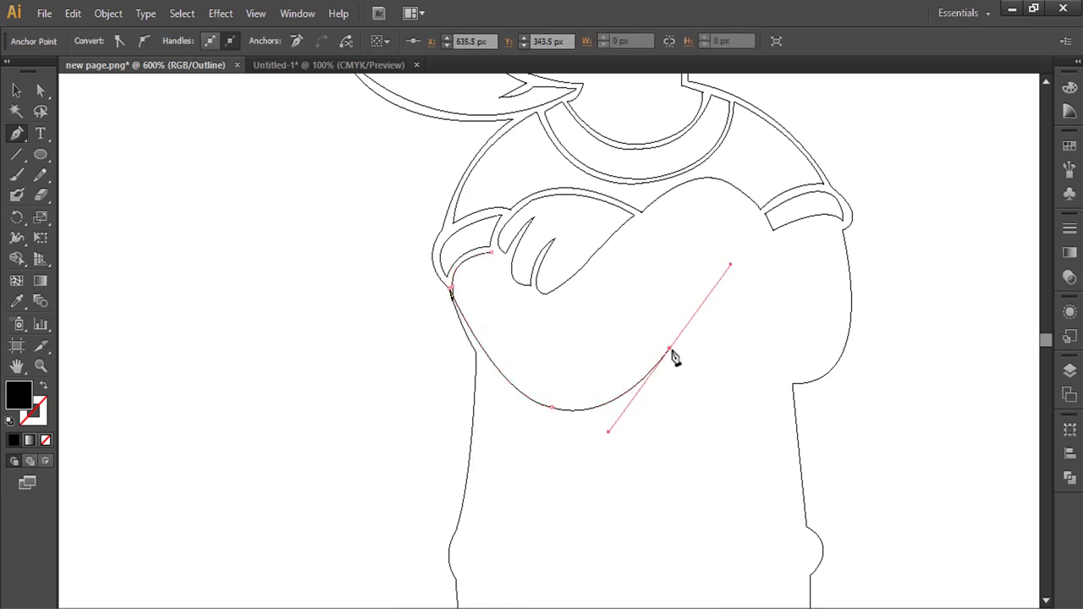
pyautogui.click(741, 250)
pyautogui.click(765, 245)
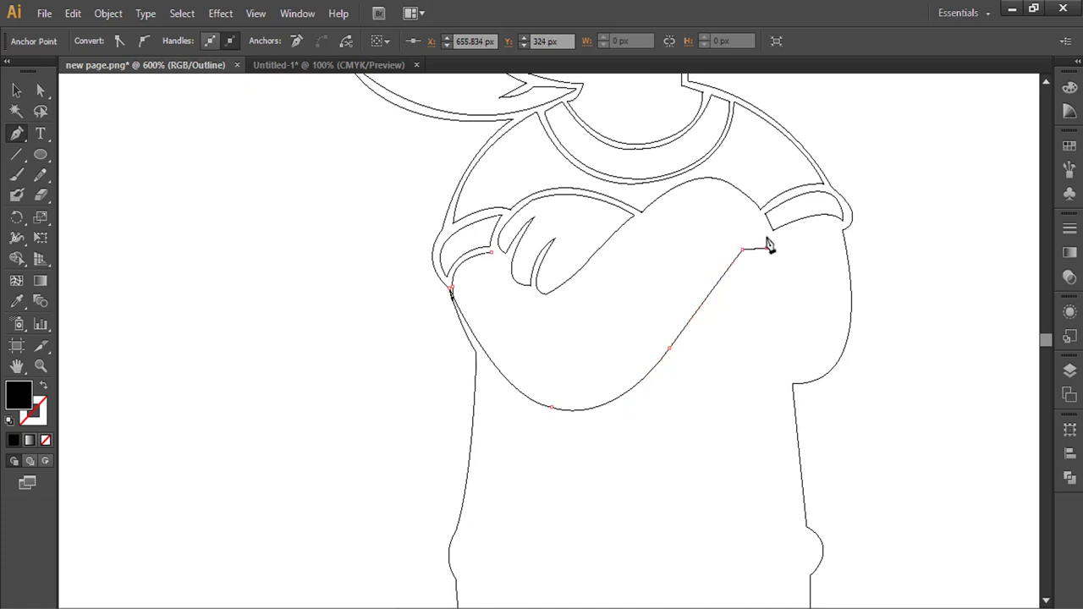
# Step: Trace the front arm's upper edge back around the hand and fingers, close the shape at the left cuff, and deselect it
pyautogui.moveTo(682, 192); pyautogui.dragTo(642, 217)
pyautogui.click(683, 191)
pyautogui.moveTo(555, 302); pyautogui.dragTo(476, 393)
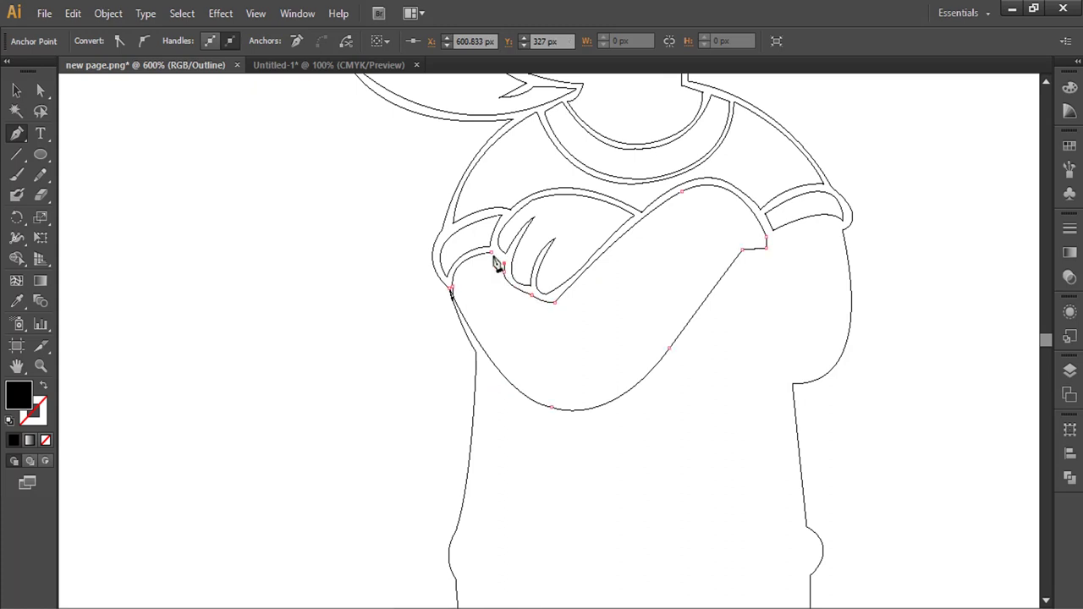
pyautogui.keyDown('ctrl'); pyautogui.click(400, 355); pyautogui.keyUp('ctrl')
# Step: Draw a closed shape for the other arm below the right cuff, following the front forearm and the outer elbow curve, and deselect it
pyautogui.moveTo(709, 365); pyautogui.dragTo(568, 427)
pyautogui.click(539, 404)
pyautogui.click(602, 317)
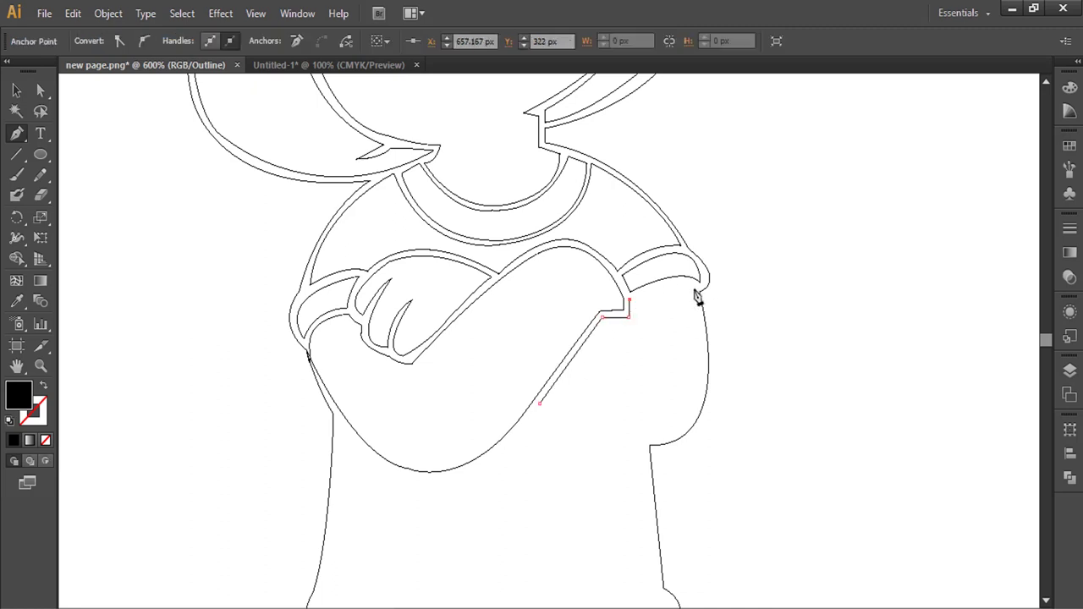
pyautogui.moveTo(621, 484); pyautogui.dragTo(608, 479)
pyautogui.moveTo(540, 404); pyautogui.dragTo(482, 348)
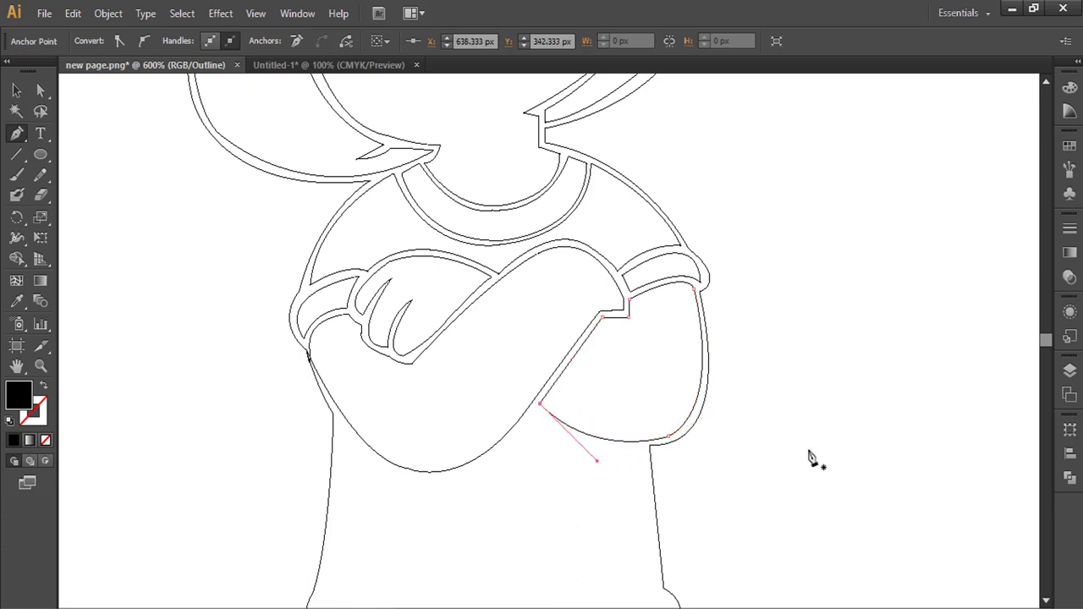
pyautogui.keyDown('ctrl'); pyautogui.click(810, 451); pyautogui.keyUp('ctrl')
# Step: Start the torso shape below the arms with the left waist edge and a curved shirt hem across to the right side
pyautogui.moveTo(485, 473); pyautogui.dragTo(617, 453)
pyautogui.moveTo(652, 489); pyautogui.dragTo(633, 376)
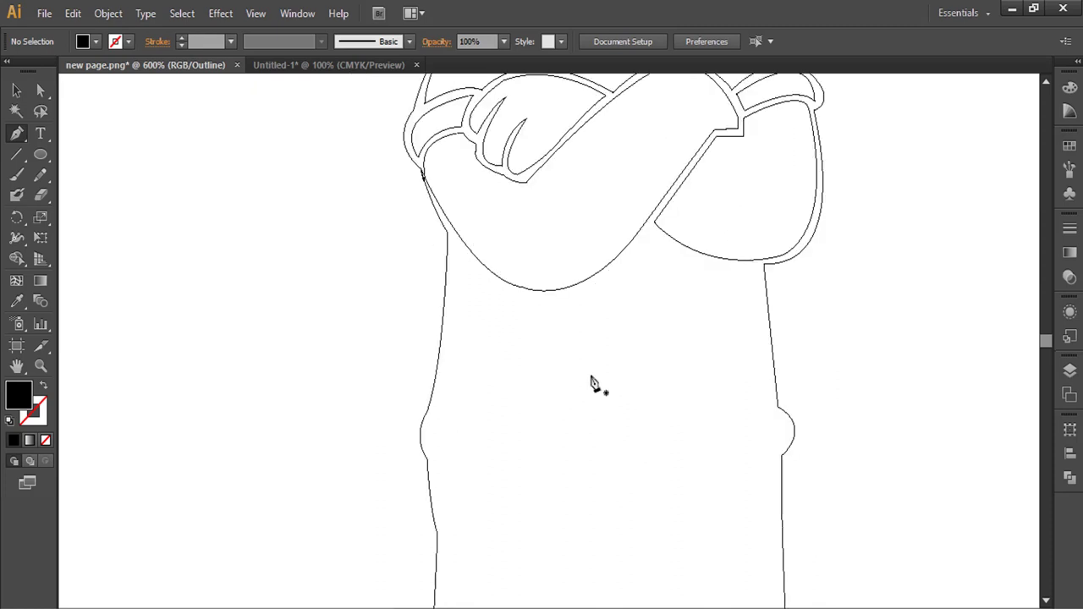
pyautogui.moveTo(540, 350); pyautogui.dragTo(567, 419)
pyautogui.click(476, 308)
pyautogui.moveTo(458, 483); pyautogui.dragTo(440, 513)
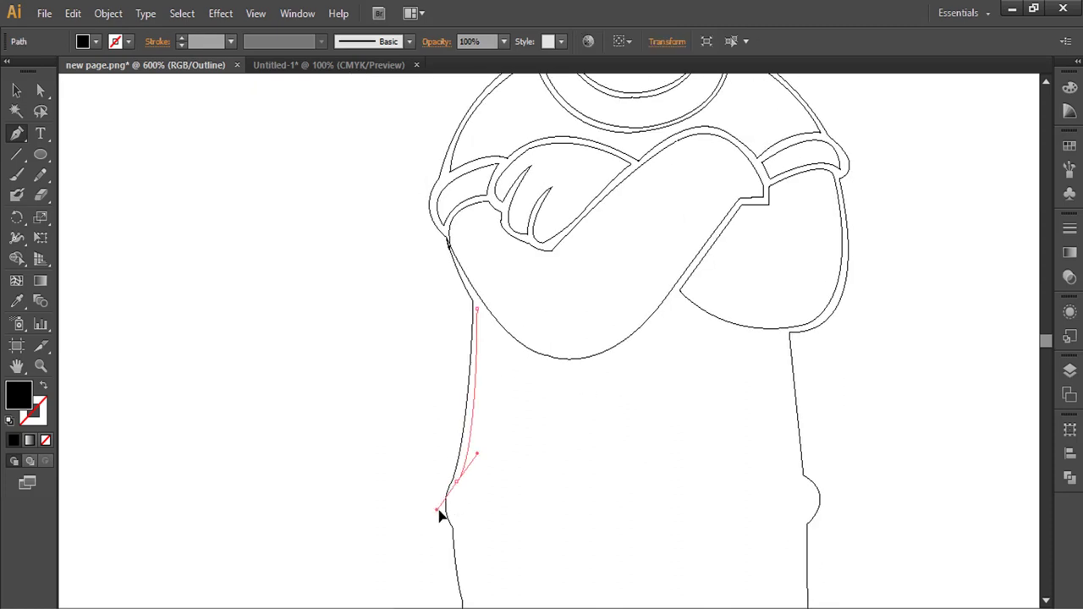
pyautogui.click(458, 482)
pyautogui.scroll(-2, 724, 427)
pyautogui.moveTo(766, 388); pyautogui.dragTo(905, 299)
pyautogui.click(766, 388)
# Step: Complete the torso with the right waist edge and curves under both arms, close it at the left side, and deselect it
pyautogui.scroll(1, 690, 374)
pyautogui.scroll(3, 691, 373)
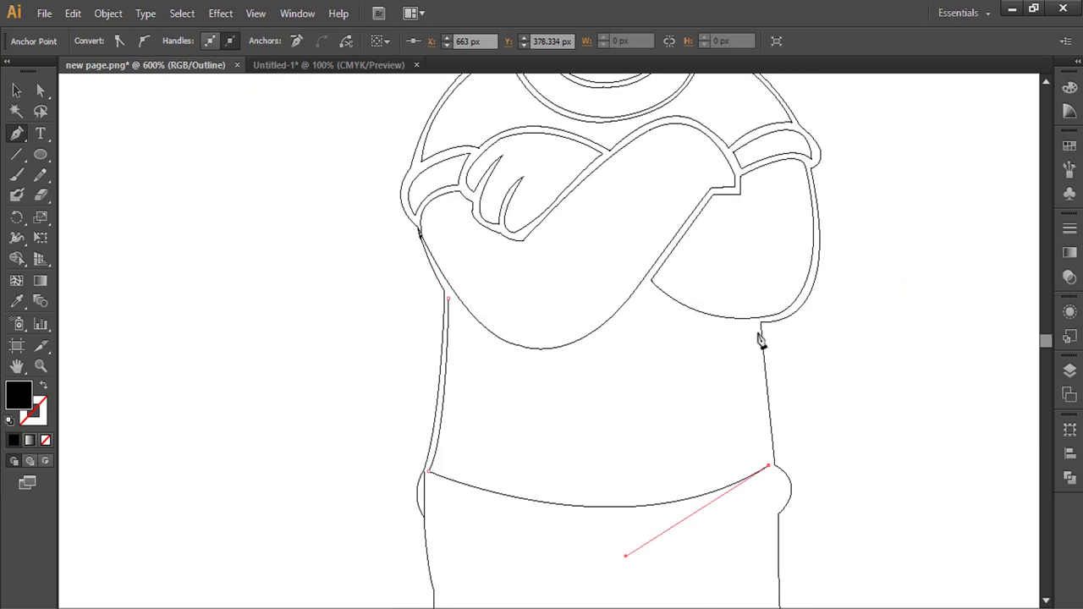
pyautogui.click(756, 339)
pyautogui.scroll(1, 665, 331)
pyautogui.moveTo(626, 288); pyautogui.dragTo(612, 279)
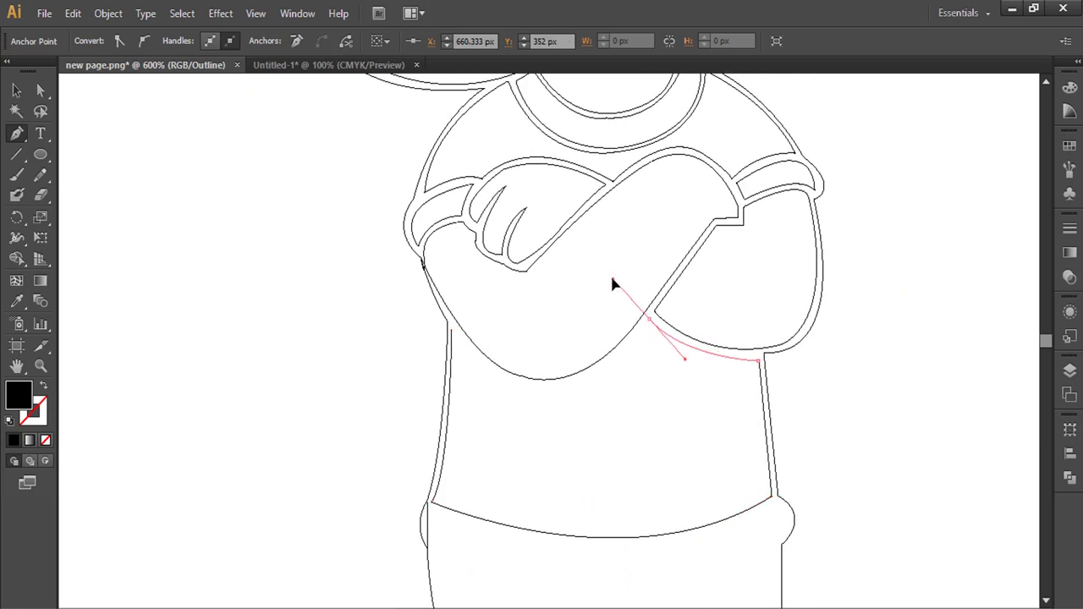
pyautogui.click(649, 318)
pyautogui.moveTo(530, 384); pyautogui.dragTo(454, 374)
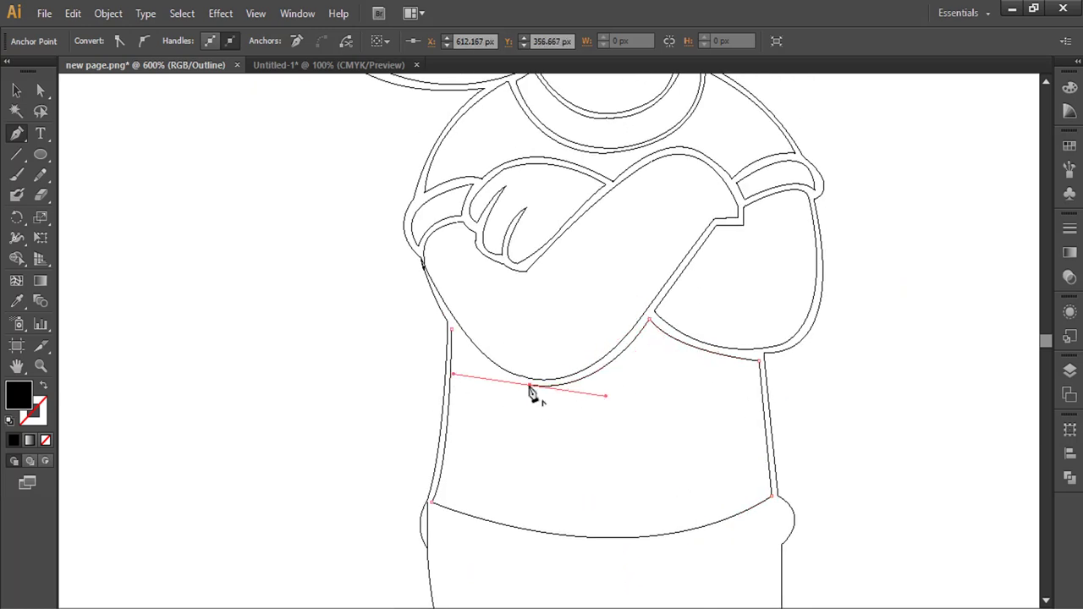
pyautogui.moveTo(453, 329); pyautogui.dragTo(415, 273)
pyautogui.keyDown('ctrl'); pyautogui.click(639, 365); pyautogui.keyUp('ctrl')
pyautogui.moveTo(657, 488); pyautogui.dragTo(546, 424)
pyautogui.moveTo(555, 232); pyautogui.dragTo(570, 260)
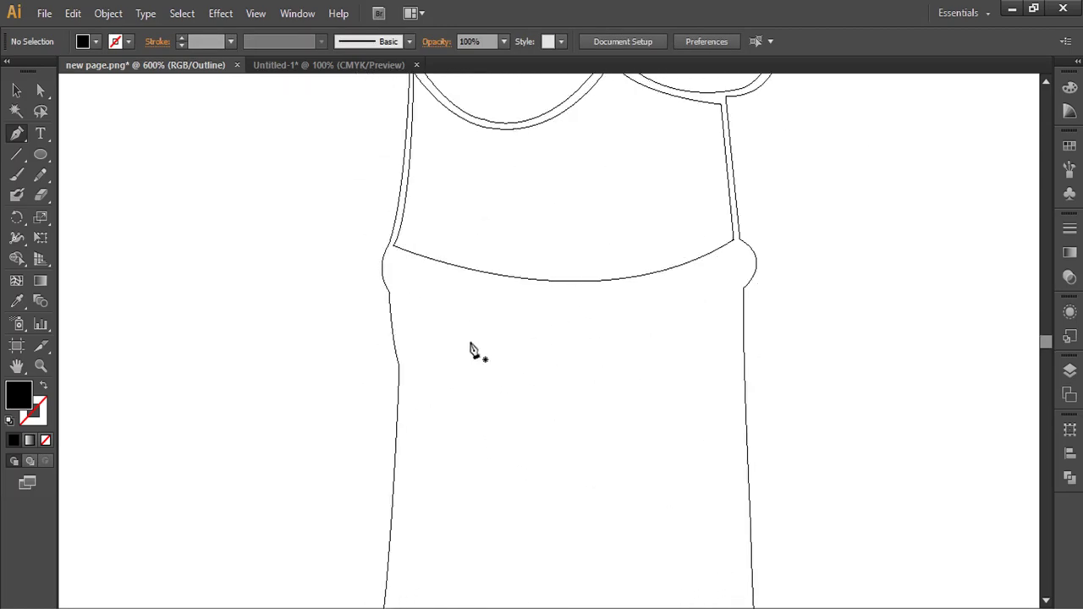
# Step: Draw a closed curved waistband shape below the shirt hem, with rounded ends inside the outline's bulges, and deselect it
pyautogui.click(394, 255)
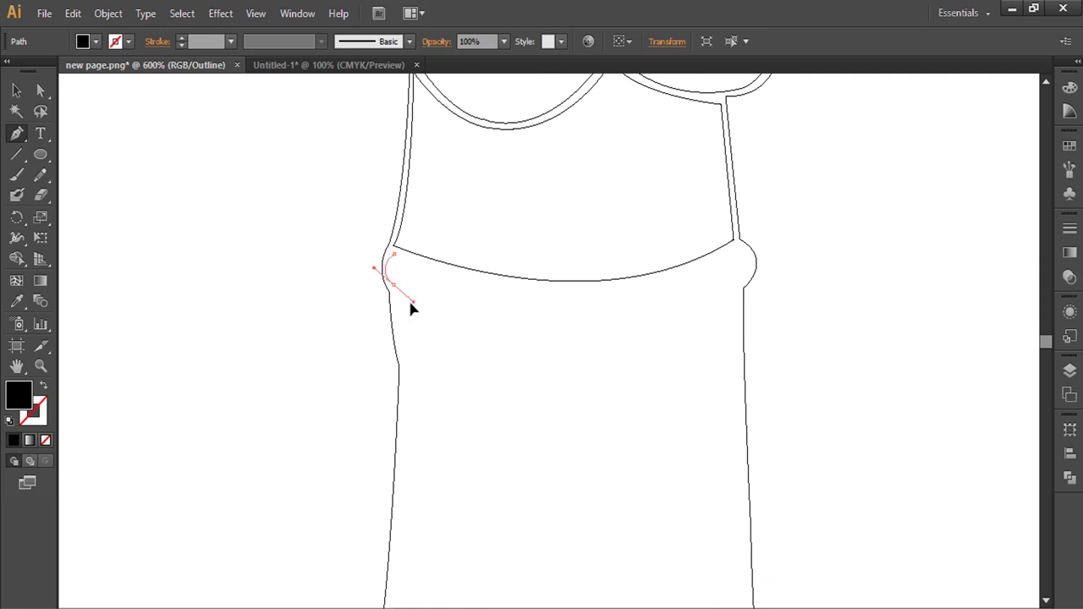
pyautogui.moveTo(411, 309); pyautogui.dragTo(409, 305)
pyautogui.moveTo(748, 273); pyautogui.dragTo(875, 176)
pyautogui.moveTo(741, 251); pyautogui.dragTo(761, 259)
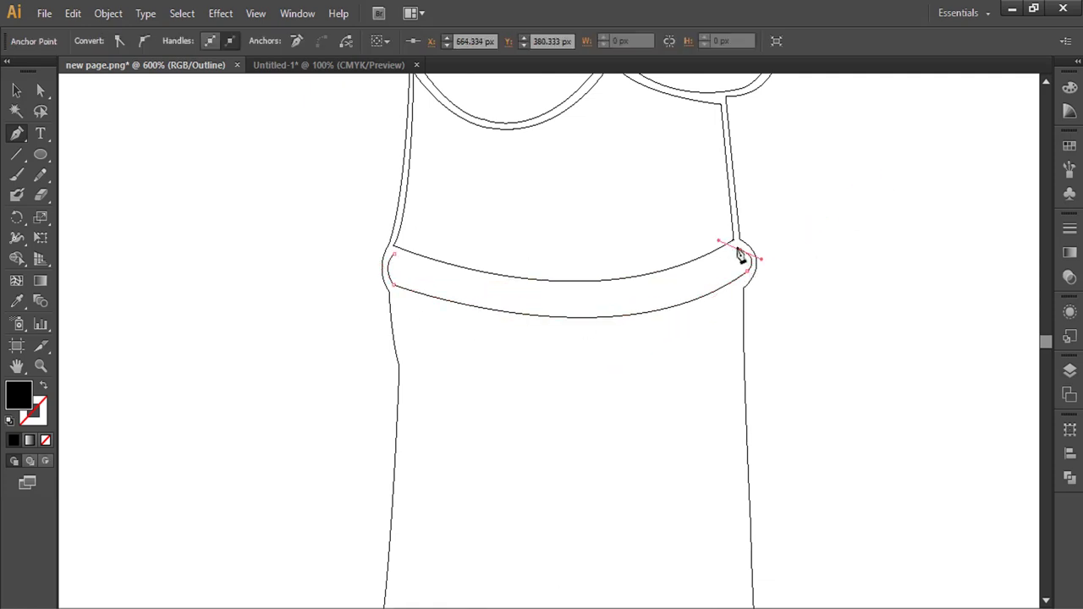
pyautogui.moveTo(383, 267); pyautogui.dragTo(173, 179)
pyautogui.keyDown('ctrl'); pyautogui.click(880, 233); pyautogui.keyUp('ctrl')
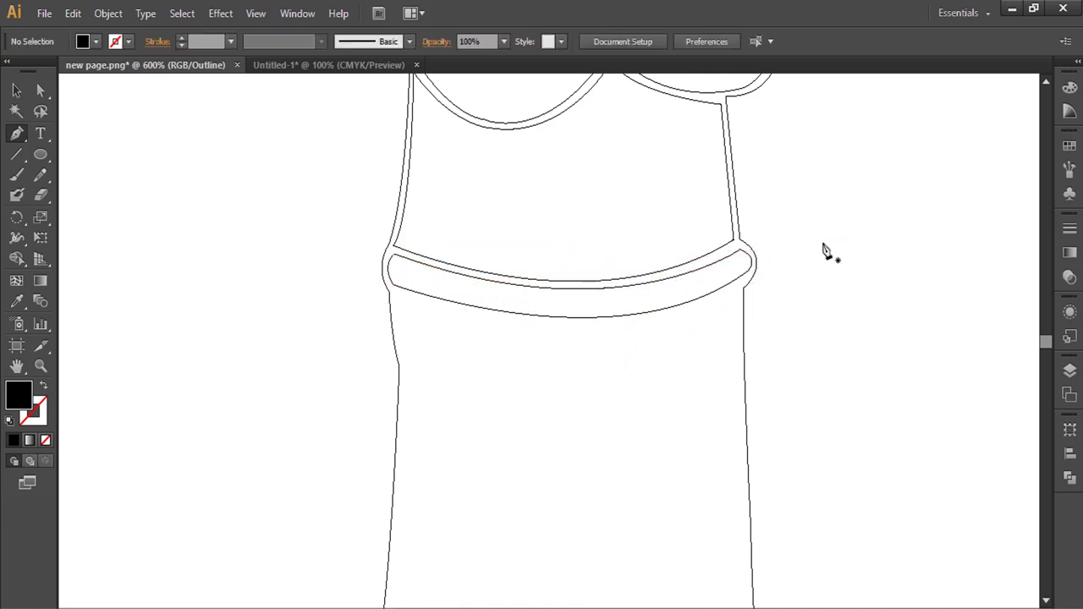
# Step: Start the trousers shape below the waistband with the left outer leg edge and a wavy hem across the front leg
pyautogui.moveTo(535, 499); pyautogui.dragTo(561, 297)
pyautogui.moveTo(511, 208); pyautogui.dragTo(504, 390)
pyautogui.click(415, 271)
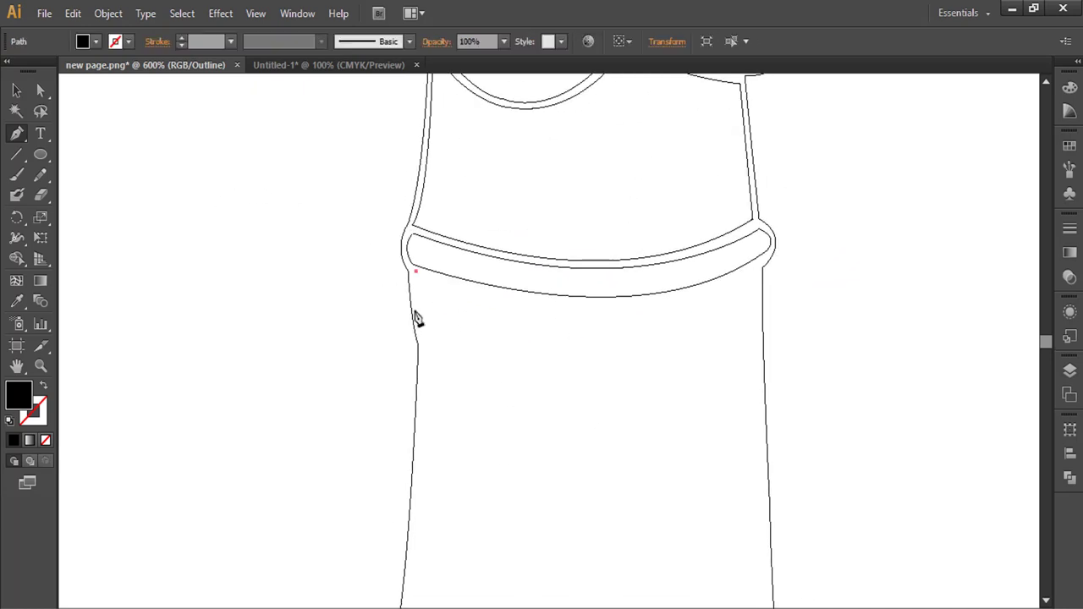
pyautogui.click(415, 311)
pyautogui.click(424, 346)
pyautogui.scroll(-3, 479, 354)
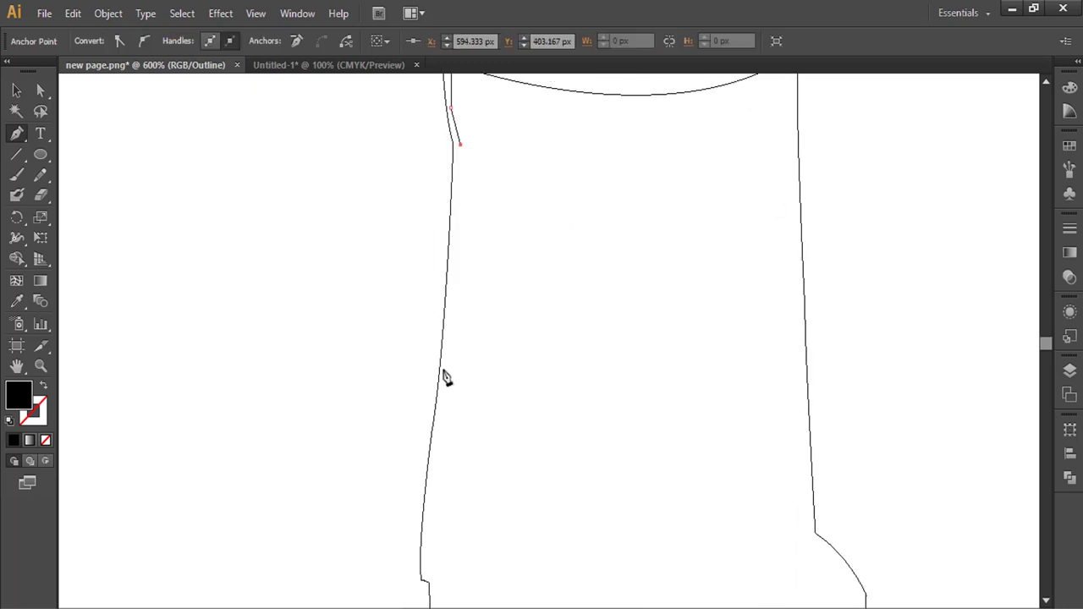
pyautogui.moveTo(444, 369); pyautogui.dragTo(439, 413)
pyautogui.moveTo(452, 425); pyautogui.dragTo(475, 271)
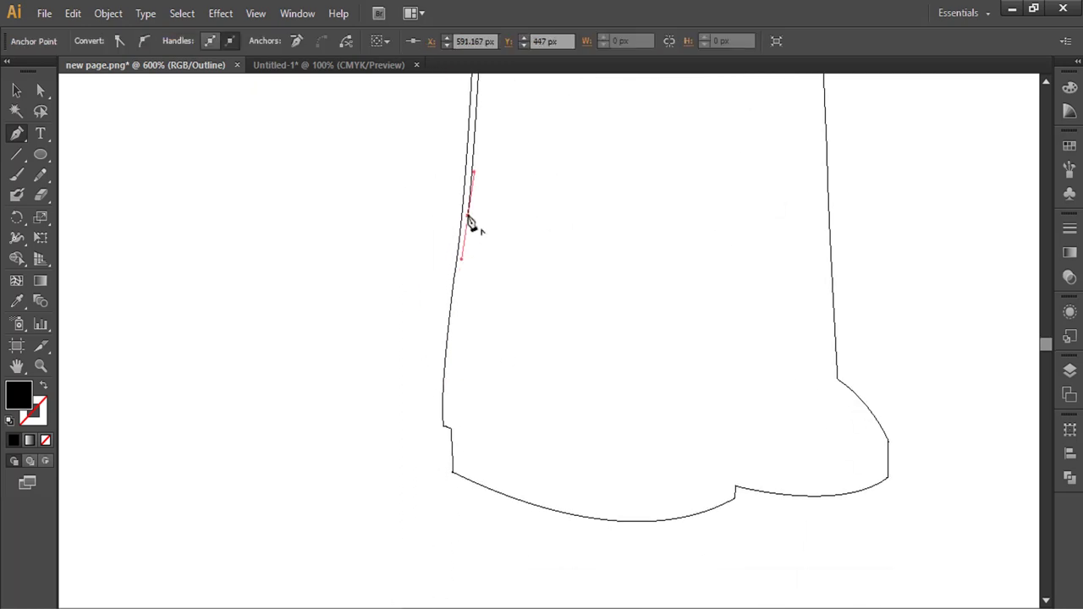
pyautogui.click(450, 418)
pyautogui.moveTo(558, 422); pyautogui.dragTo(718, 423)
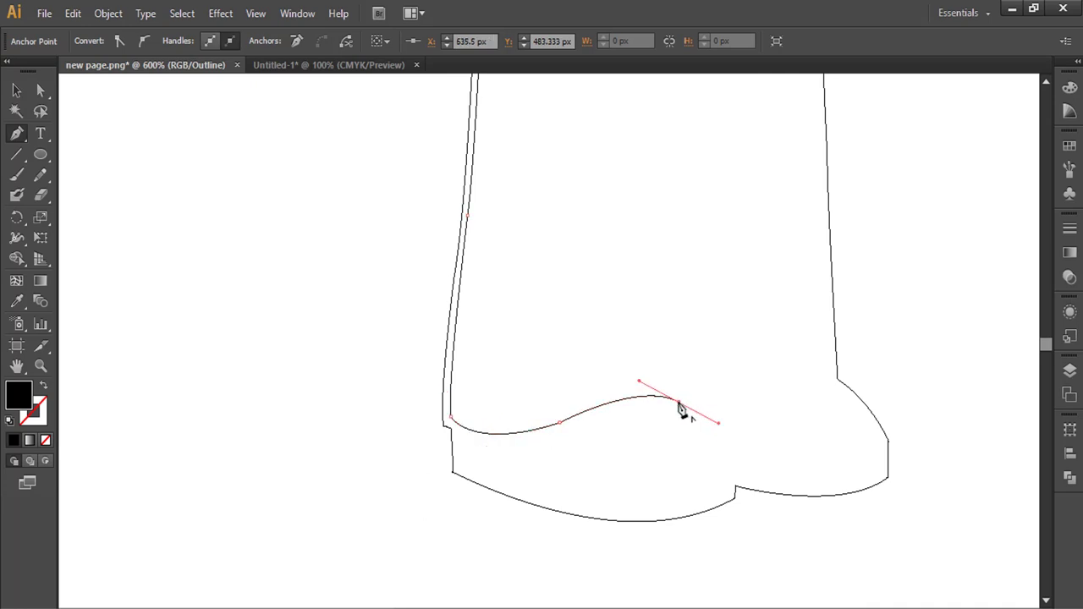
pyautogui.click(679, 402)
# Step: Continue the trousers path up the inner leg to a short crotch fold, back down, and along the rear leg's arched hem
pyautogui.moveTo(700, 302); pyautogui.dragTo(672, 432)
pyautogui.moveTo(656, 148); pyautogui.dragTo(660, 121)
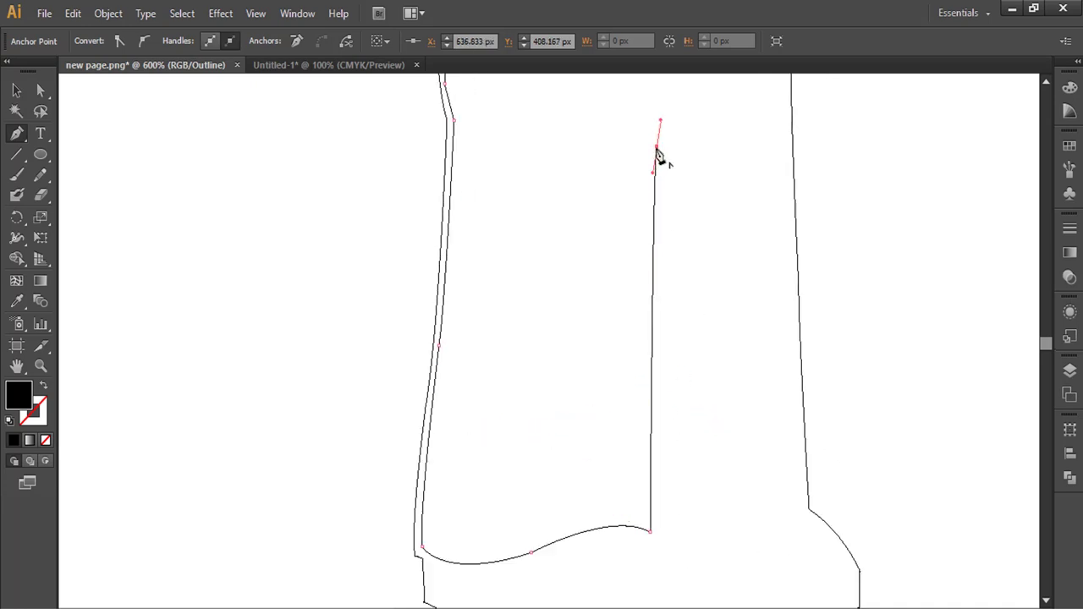
pyautogui.moveTo(669, 523); pyautogui.dragTo(598, 455)
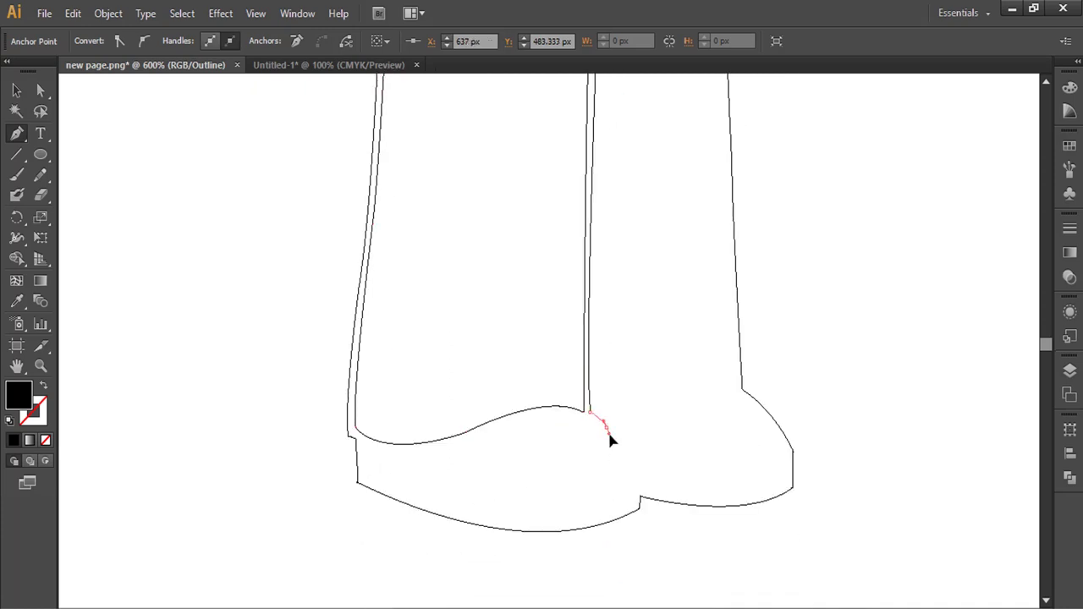
pyautogui.hscroll(2, 606, 433)
pyautogui.moveTo(666, 392); pyautogui.dragTo(742, 416)
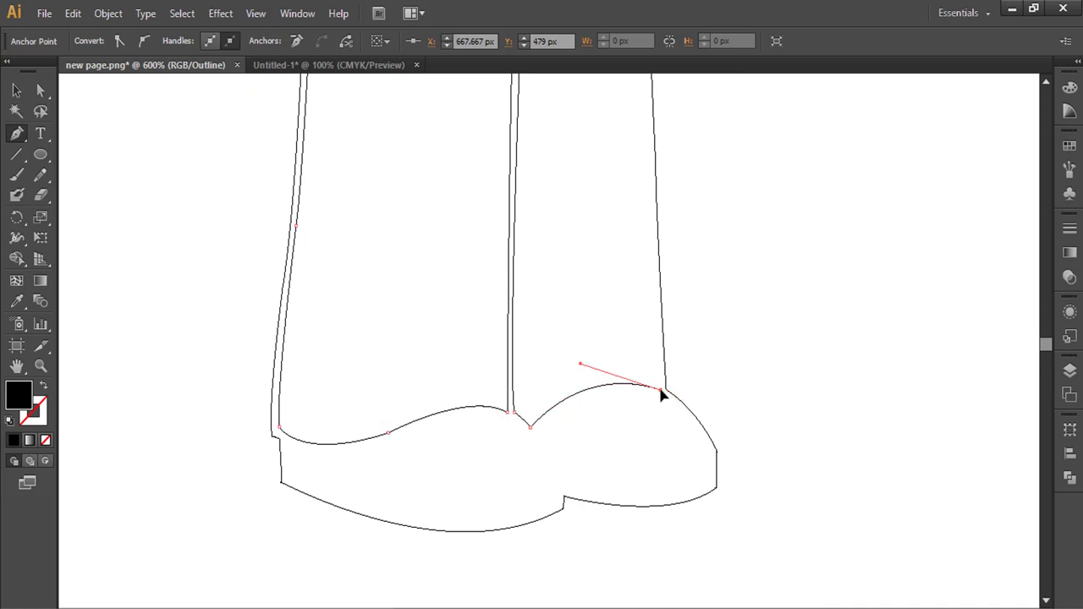
# Step: Complete the trousers with the right outer leg edge and a curve under the waistband, close the shape, and deselect it
pyautogui.scroll(5, 651, 347)
pyautogui.click(667, 230)
pyautogui.scroll(4, 634, 330)
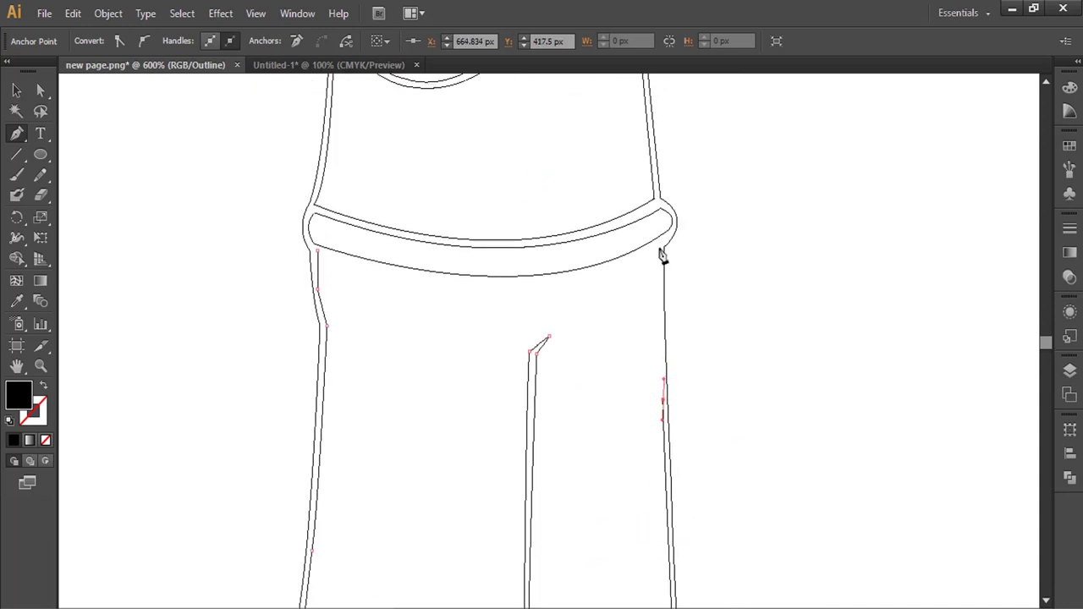
pyautogui.scroll(3, 660, 338)
pyautogui.hscroll(-3, 660, 373)
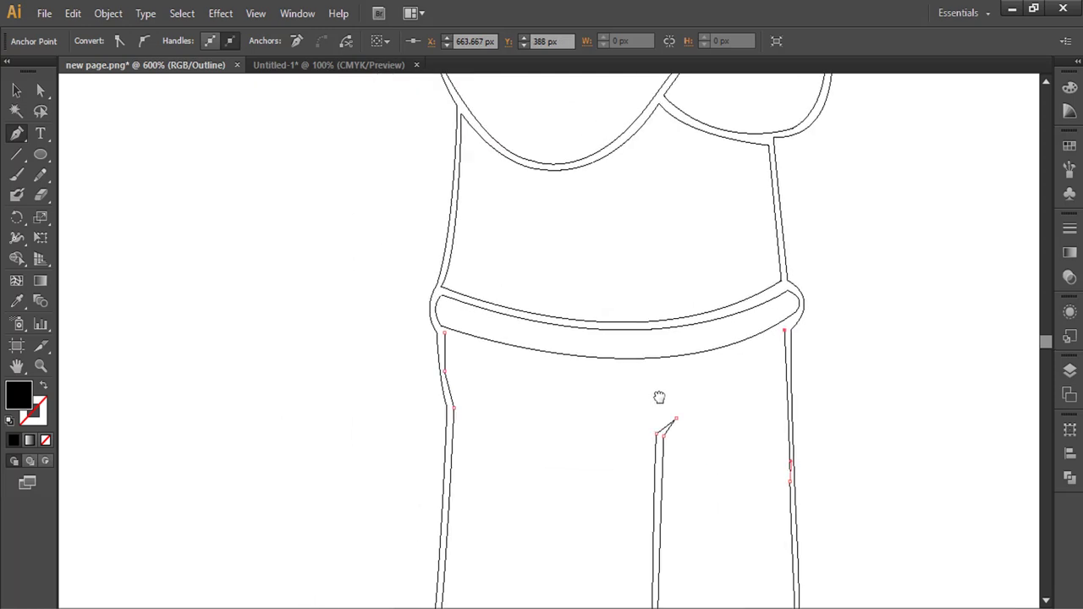
pyautogui.moveTo(451, 334); pyautogui.dragTo(206, 260)
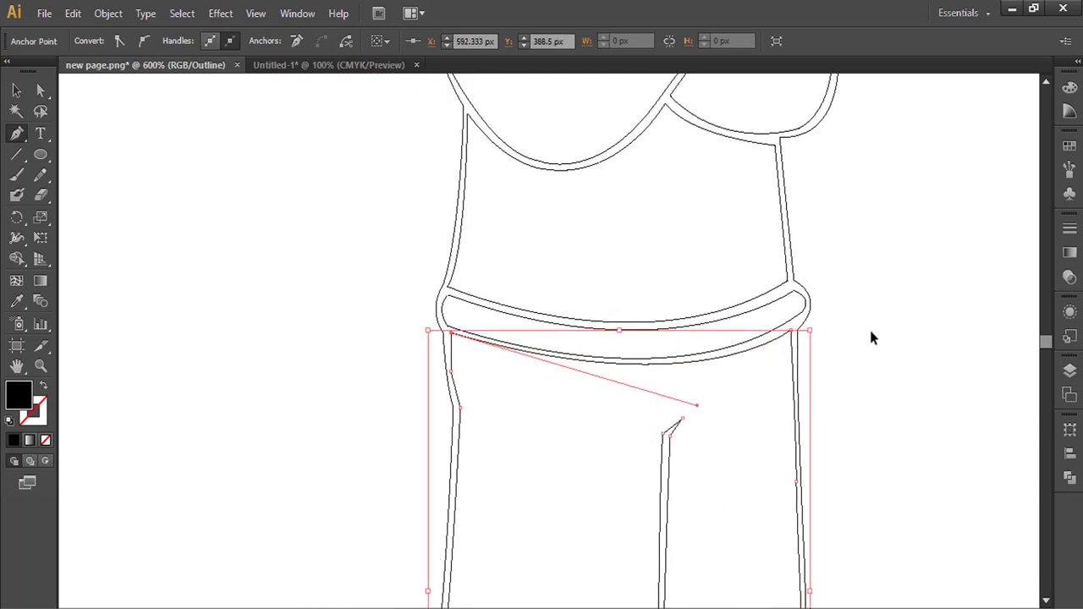
pyautogui.keyDown('ctrl'); pyautogui.click(871, 331); pyautogui.keyUp('ctrl')
# Step: Start the front shoe shape with a straight heel edge, a curved sole and a short rise at the toe
pyautogui.moveTo(641, 434); pyautogui.dragTo(583, 116)
pyautogui.moveTo(596, 430); pyautogui.dragTo(617, 200)
pyautogui.click(401, 307)
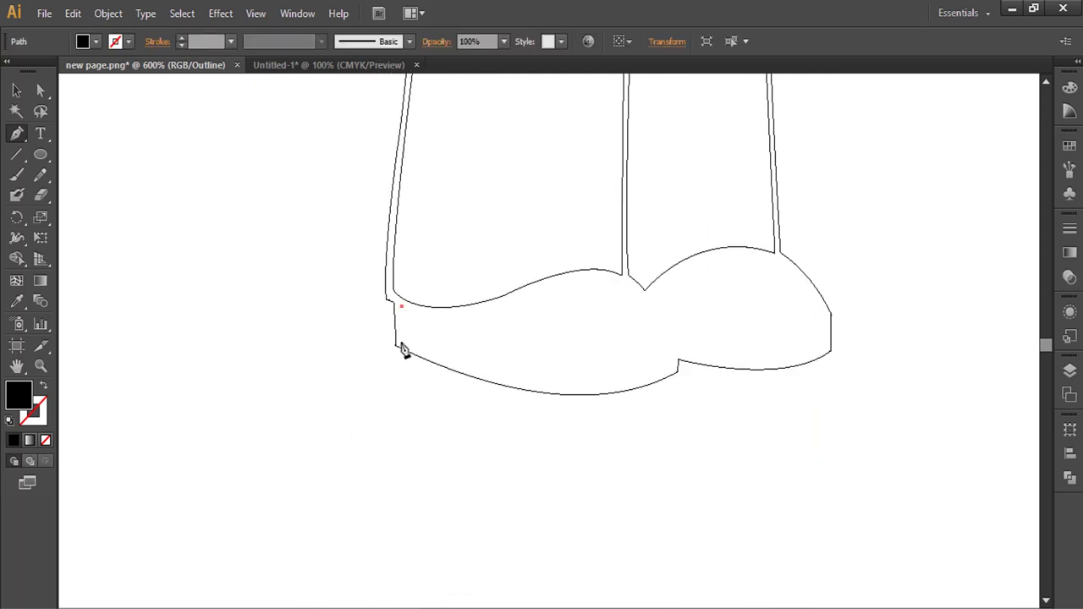
pyautogui.click(401, 343)
pyautogui.moveTo(605, 388); pyautogui.dragTo(711, 371)
pyautogui.click(607, 387)
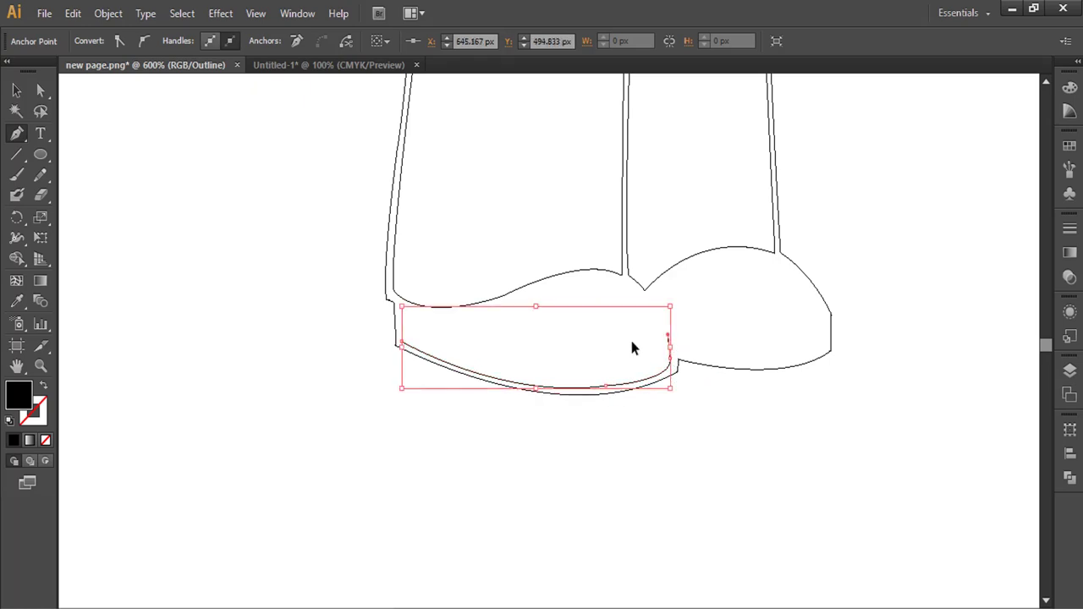
pyautogui.hotkey('ctrl', 'z')
pyautogui.click(671, 377)
pyautogui.click(678, 346)
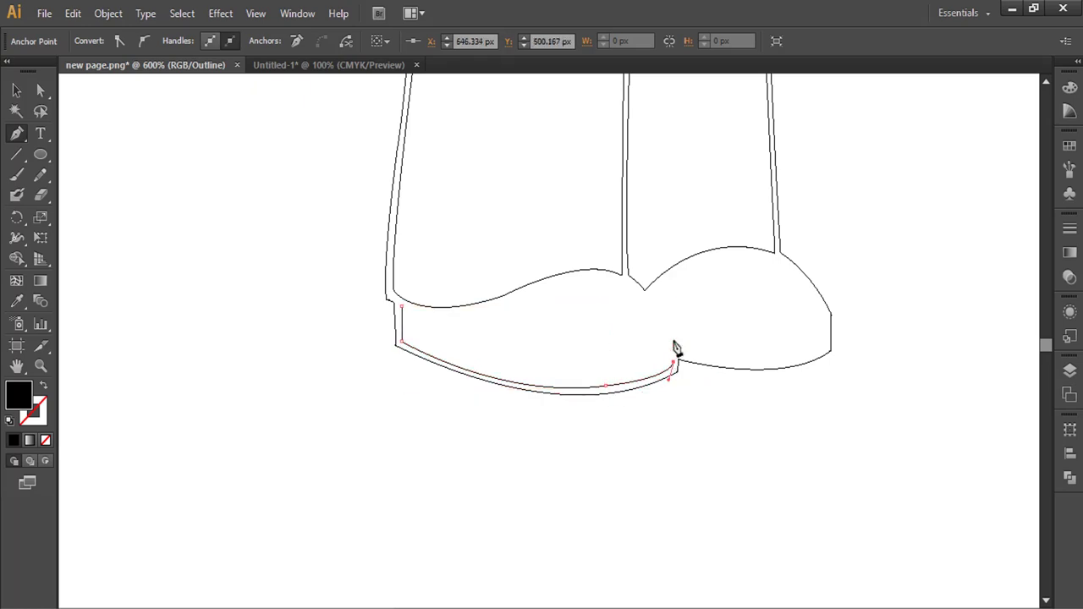
# Step: Complete the front shoe with a curved upper edge along the trouser hem, close it at the heel, and deselect it
pyautogui.moveTo(554, 283); pyautogui.dragTo(488, 314)
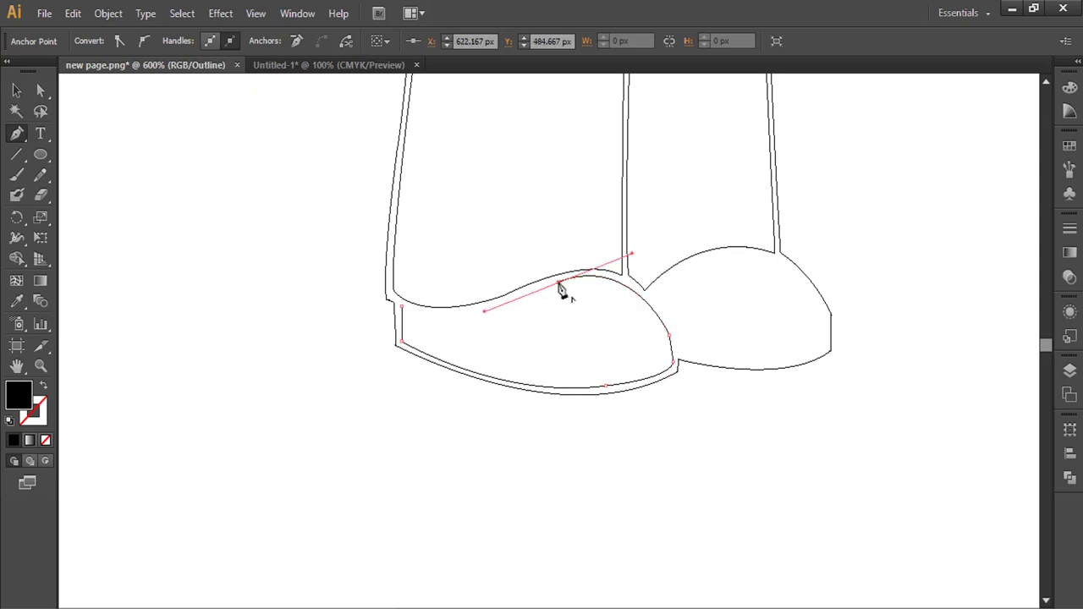
pyautogui.moveTo(402, 315); pyautogui.dragTo(368, 295)
pyautogui.keyDown('ctrl'); pyautogui.click(249, 307); pyautogui.keyUp('ctrl')
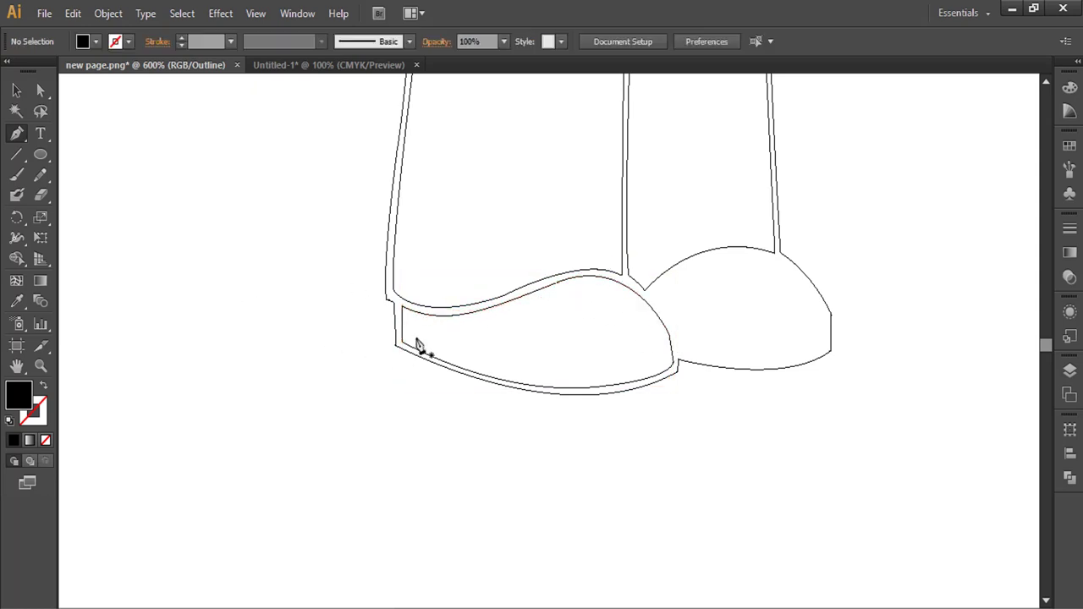
# Step: Draw a closed shape for the rear shoe between the front shoe, the sole outline and the arched trouser hem, and deselect it
pyautogui.scroll(3, 508, 402)
pyautogui.hscroll(3, 508, 402)
pyautogui.click(545, 390)
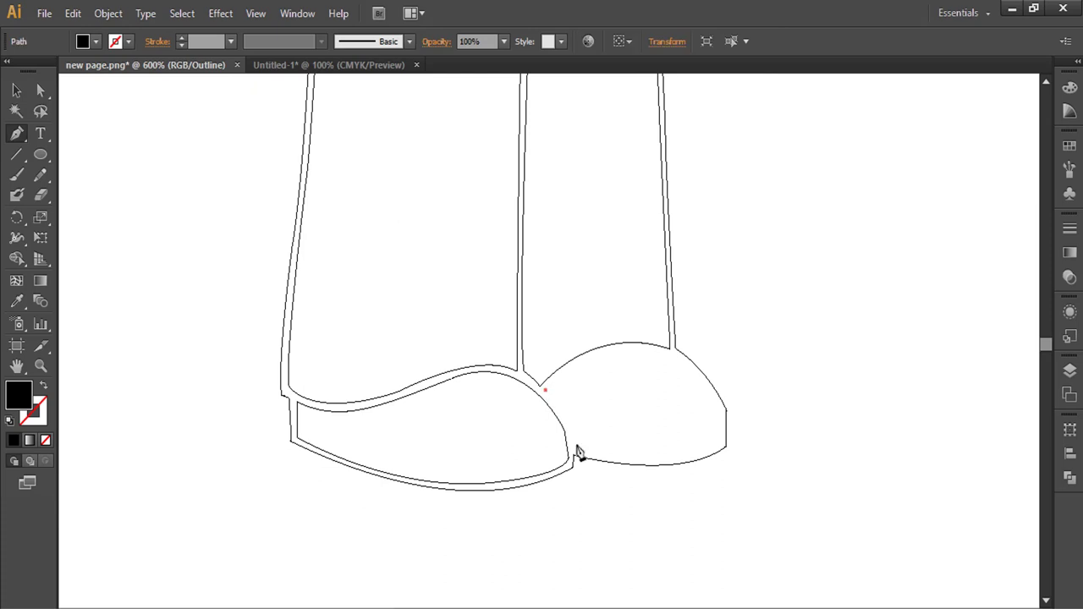
pyautogui.moveTo(575, 444); pyautogui.dragTo(577, 457)
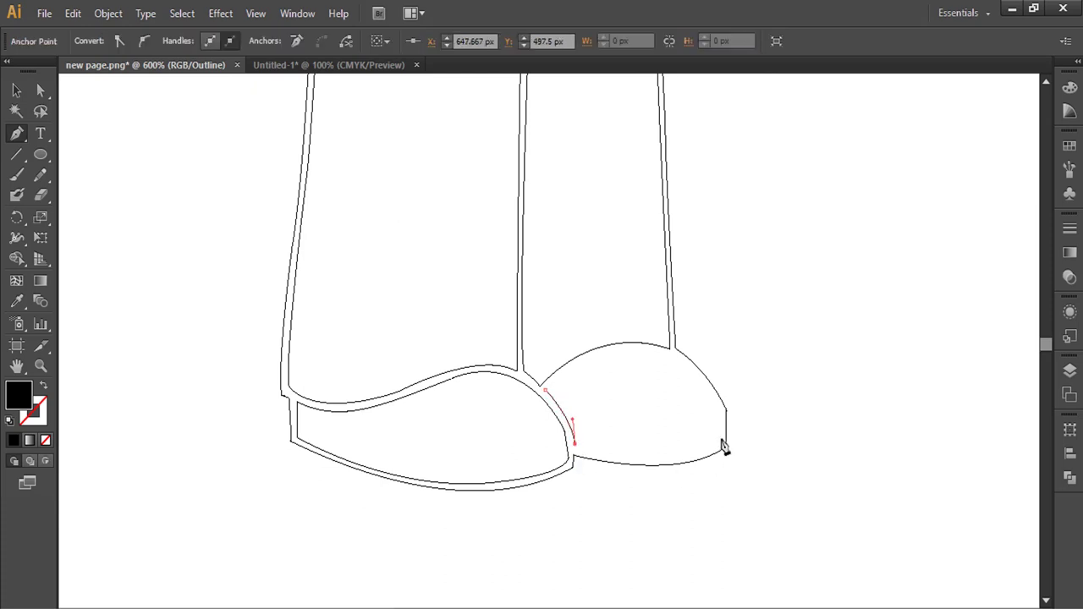
pyautogui.moveTo(721, 440); pyautogui.dragTo(767, 408)
pyautogui.moveTo(603, 350); pyautogui.dragTo(509, 431)
pyautogui.click(629, 352)
pyautogui.keyDown('ctrl'); pyautogui.click(635, 295); pyautogui.keyUp('ctrl')
# Step: Draw a closed shadow shape on the torso along the left waist edge and under the front arm, and deselect it
pyautogui.scroll(10, 637, 302)
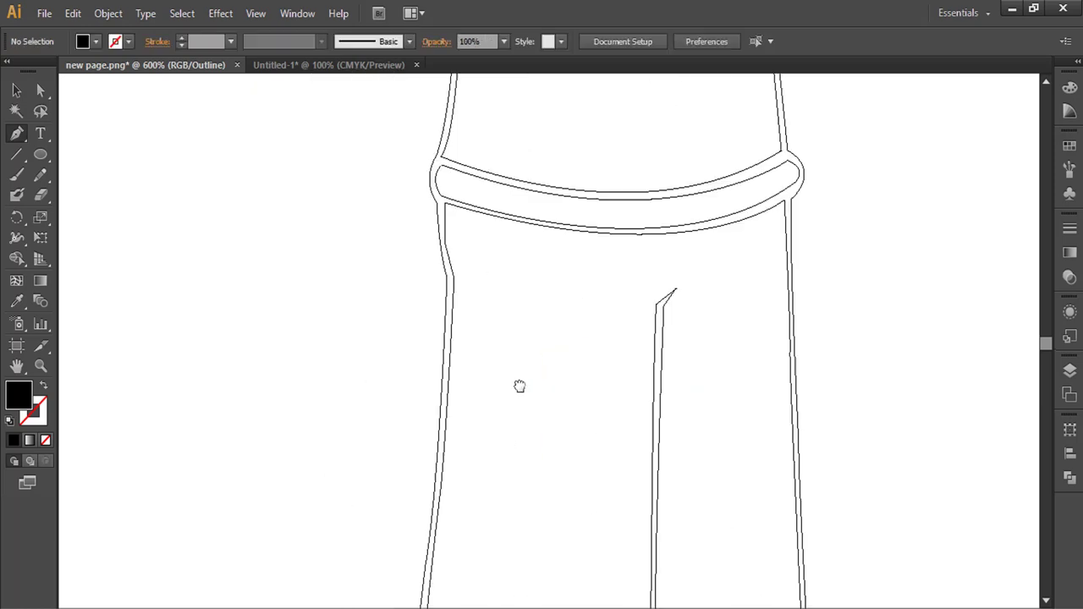
pyautogui.hscroll(-1, 563, 416)
pyautogui.click(487, 243)
pyautogui.moveTo(457, 396); pyautogui.dragTo(458, 406)
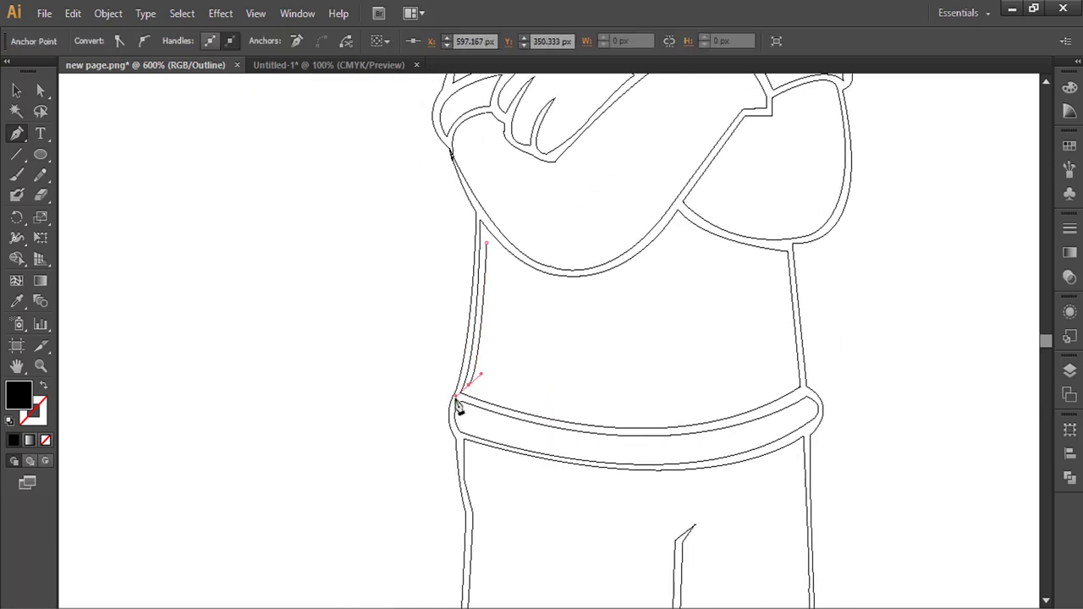
pyautogui.click(539, 407)
pyautogui.click(545, 325)
pyautogui.moveTo(674, 247); pyautogui.dragTo(710, 178)
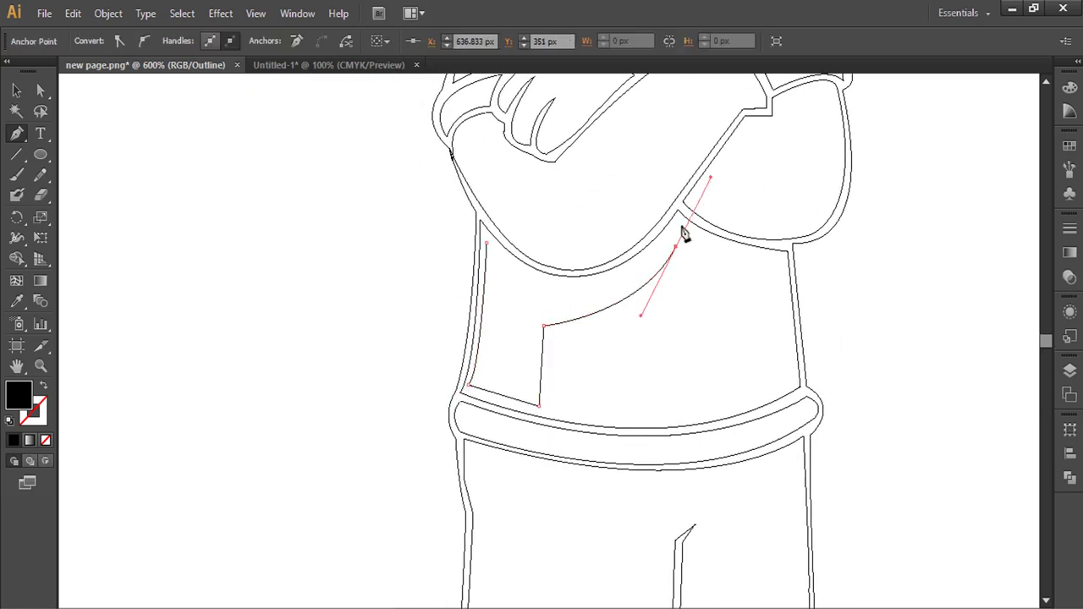
pyautogui.moveTo(486, 243); pyautogui.dragTo(416, 156)
pyautogui.hotkey('ctrl', 'shift', 'a')
# Step: Start a shadow shape on the trousers down the front leg's outer edge and along part of the hem
pyautogui.moveTo(554, 490); pyautogui.dragTo(540, 210)
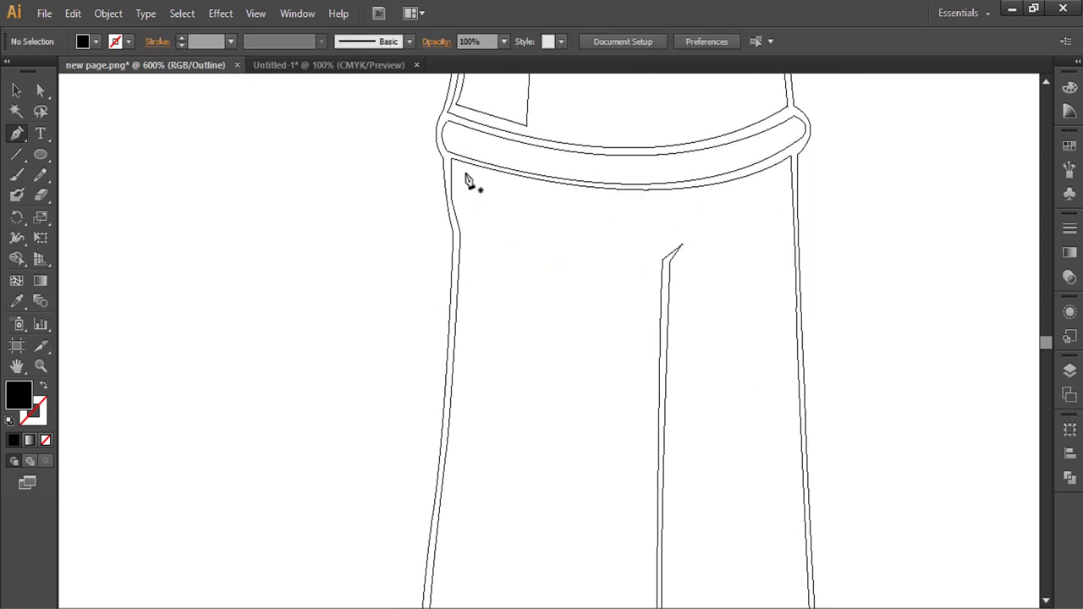
pyautogui.click(457, 168)
pyautogui.click(458, 197)
pyautogui.click(464, 244)
pyautogui.moveTo(479, 409); pyautogui.dragTo(518, 354)
pyautogui.moveTo(483, 512); pyautogui.dragTo(475, 548)
pyautogui.moveTo(518, 524); pyautogui.dragTo(526, 317)
pyautogui.click(481, 390)
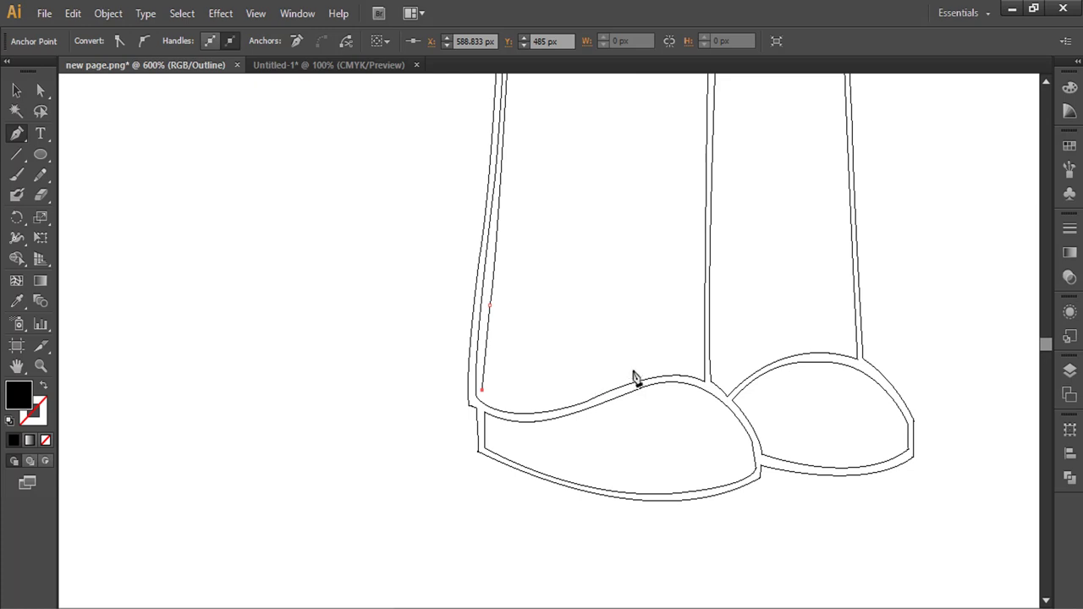
pyautogui.moveTo(630, 377); pyautogui.dragTo(717, 326)
# Step: Complete the trouser shadow with an inner edge up to the waistband, close it at the left waist corner, and deselect it
pyautogui.click(549, 368)
pyautogui.moveTo(562, 244); pyautogui.dragTo(565, 393)
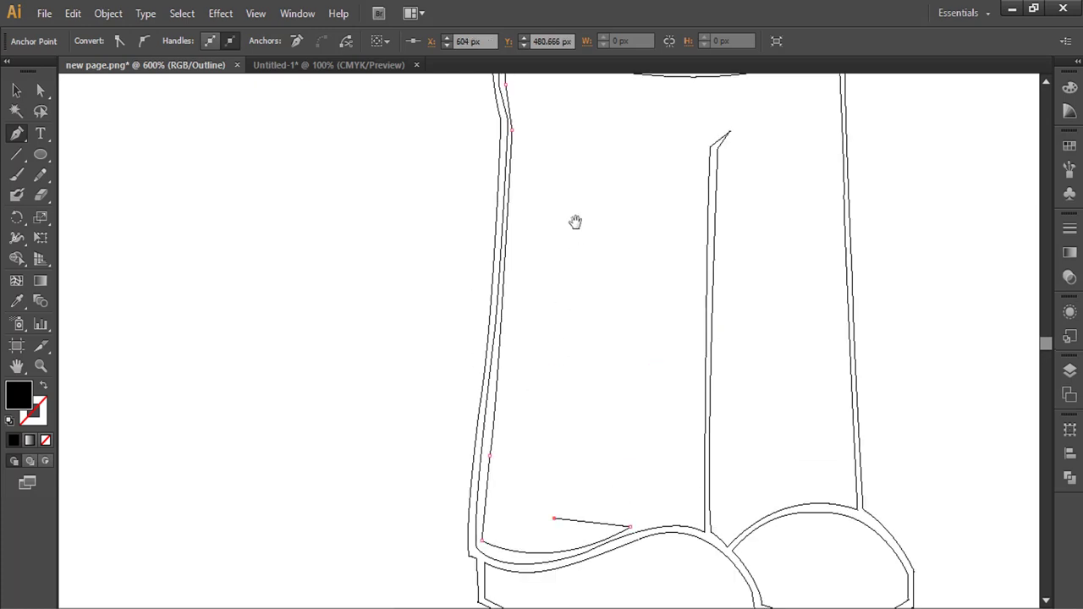
pyautogui.moveTo(565, 137); pyautogui.dragTo(549, 90)
pyautogui.click(565, 306)
pyautogui.click(565, 249)
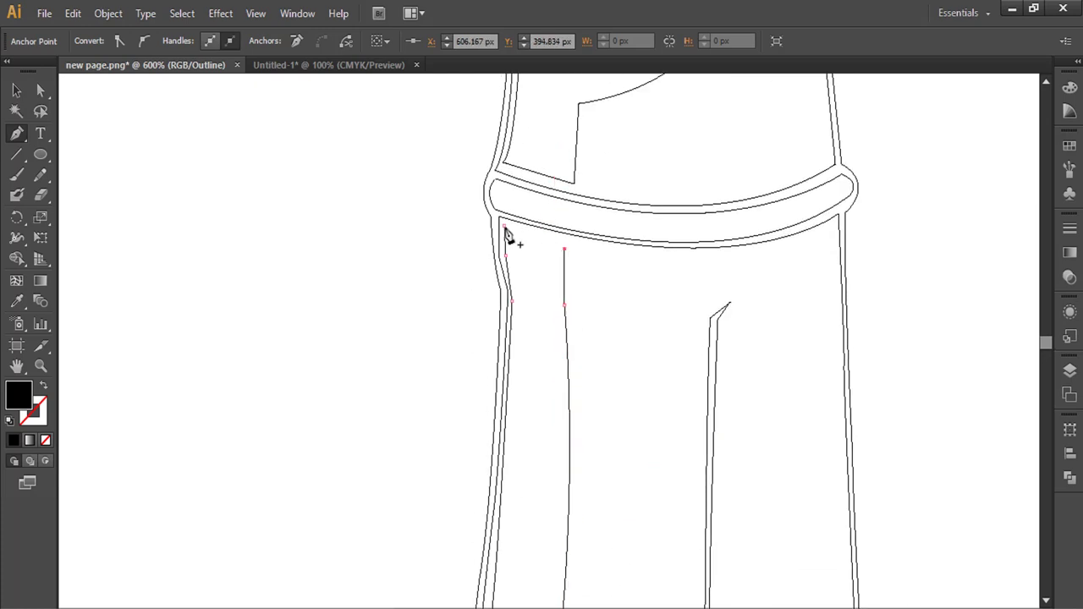
pyautogui.click(505, 226)
pyautogui.keyDown('ctrl'); pyautogui.click(524, 331); pyautogui.keyUp('ctrl')
# Step: Draw a closed shadow shape inside the left part of the hat, from its upper curve down to the brim, and deselect it
pyautogui.moveTo(760, 236); pyautogui.dragTo(655, 418)
pyautogui.moveTo(600, 145); pyautogui.dragTo(622, 387)
pyautogui.scroll(10, 622, 387)
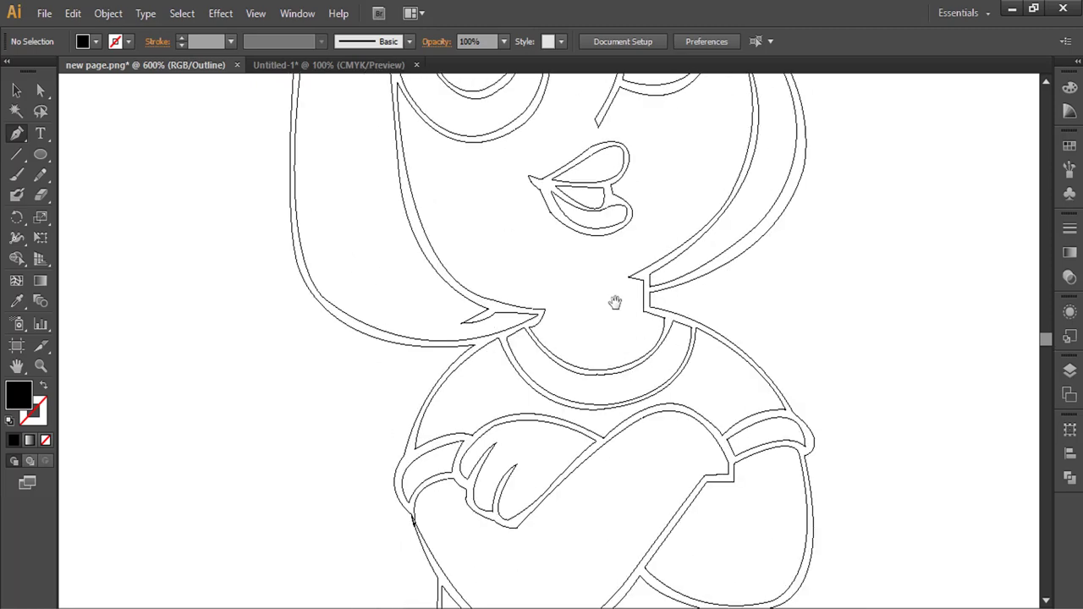
pyautogui.click(508, 155)
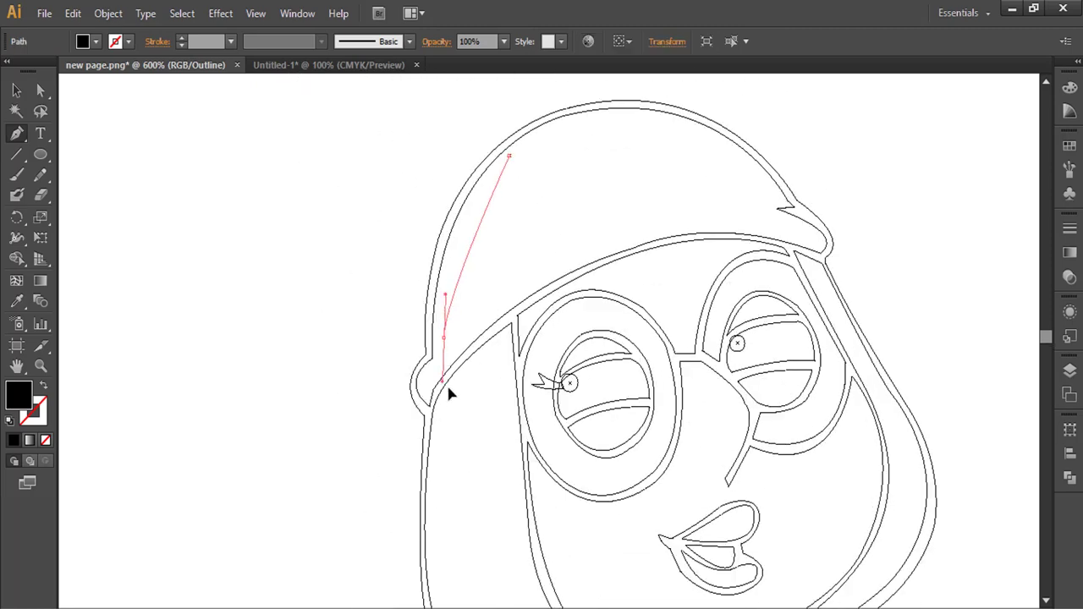
pyautogui.moveTo(442, 339); pyautogui.dragTo(460, 447)
pyautogui.click(442, 339)
pyautogui.click(514, 291)
pyautogui.click(508, 156)
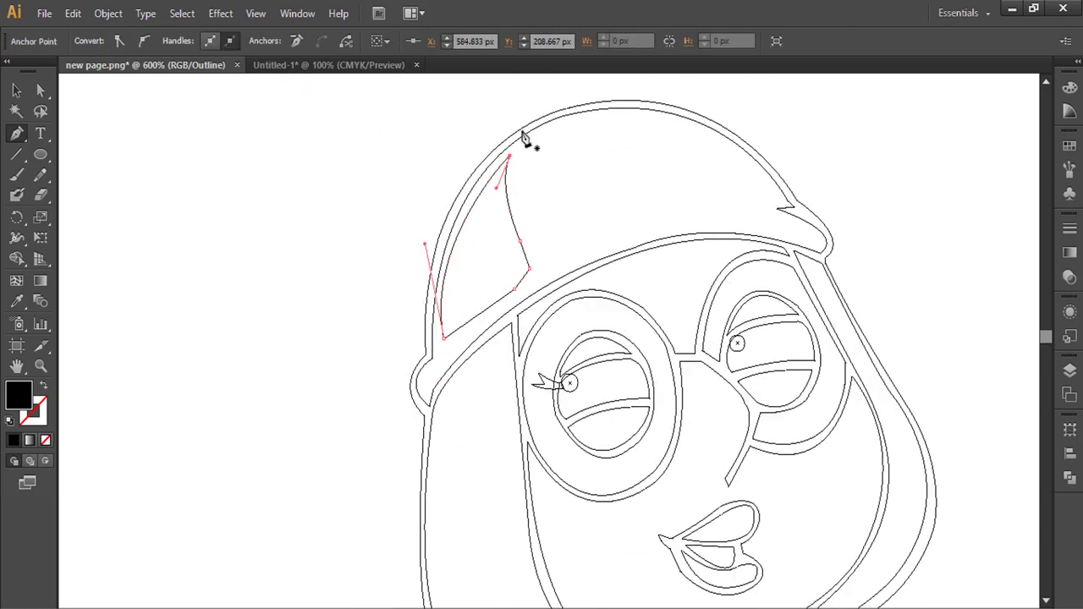
pyautogui.keyDown('ctrl'); pyautogui.click(620, 298); pyautogui.keyUp('ctrl')
# Step: Draw a closed, curved shadow shape in the hair left of the face, tapering to a point below the hat, and deselect it
pyautogui.scroll(-3, 620, 299)
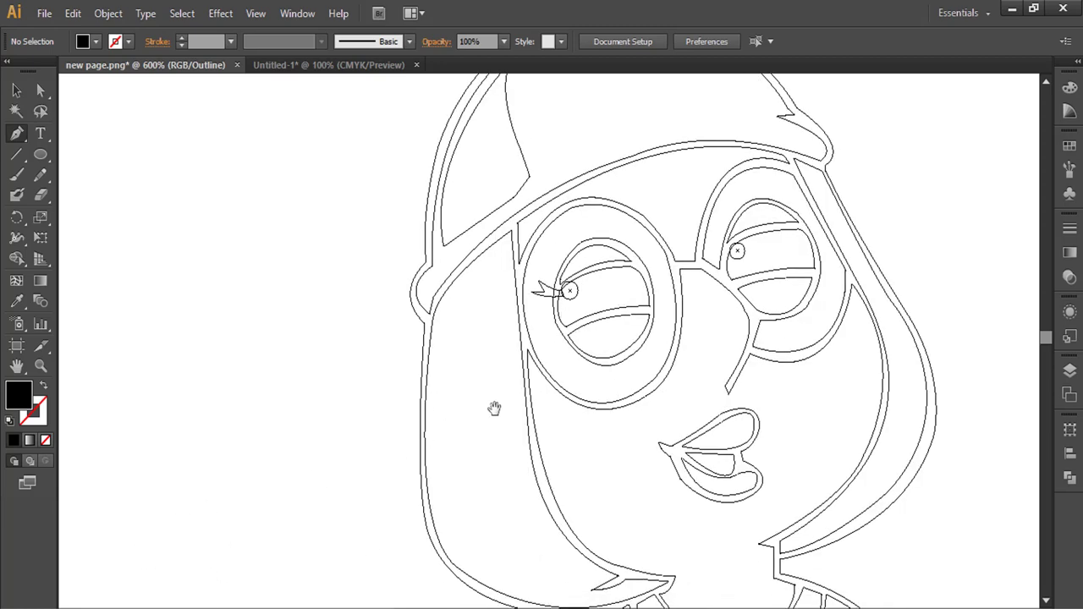
pyautogui.moveTo(494, 409); pyautogui.dragTo(488, 330)
pyautogui.click(477, 190)
pyautogui.moveTo(503, 503); pyautogui.dragTo(624, 584)
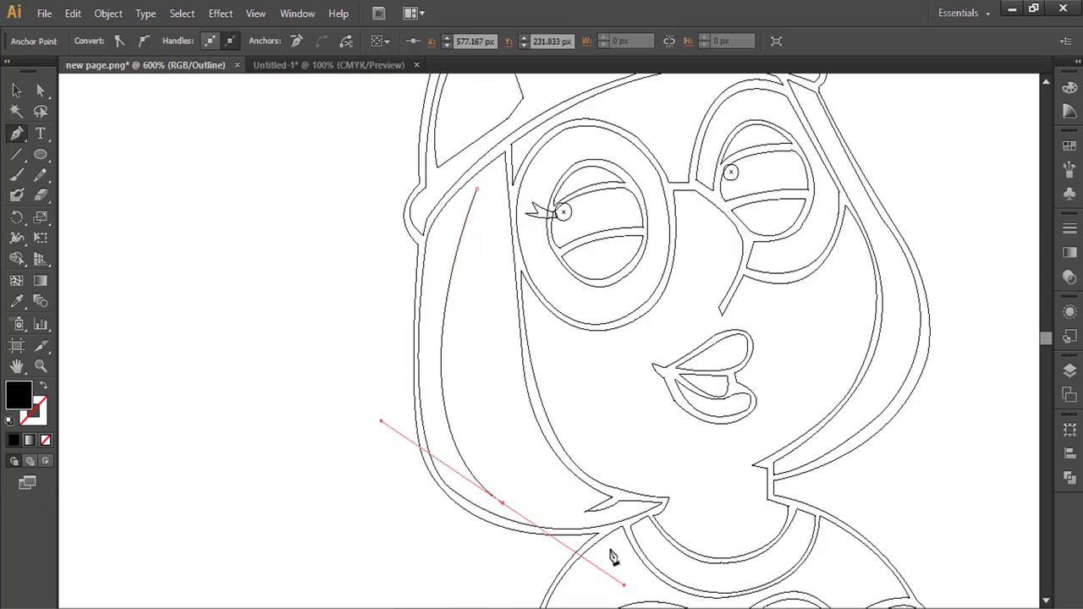
pyautogui.click(564, 507)
pyautogui.moveTo(476, 190); pyautogui.dragTo(501, 75)
pyautogui.keyDown('ctrl'); pyautogui.click(661, 412); pyautogui.keyUp('ctrl')
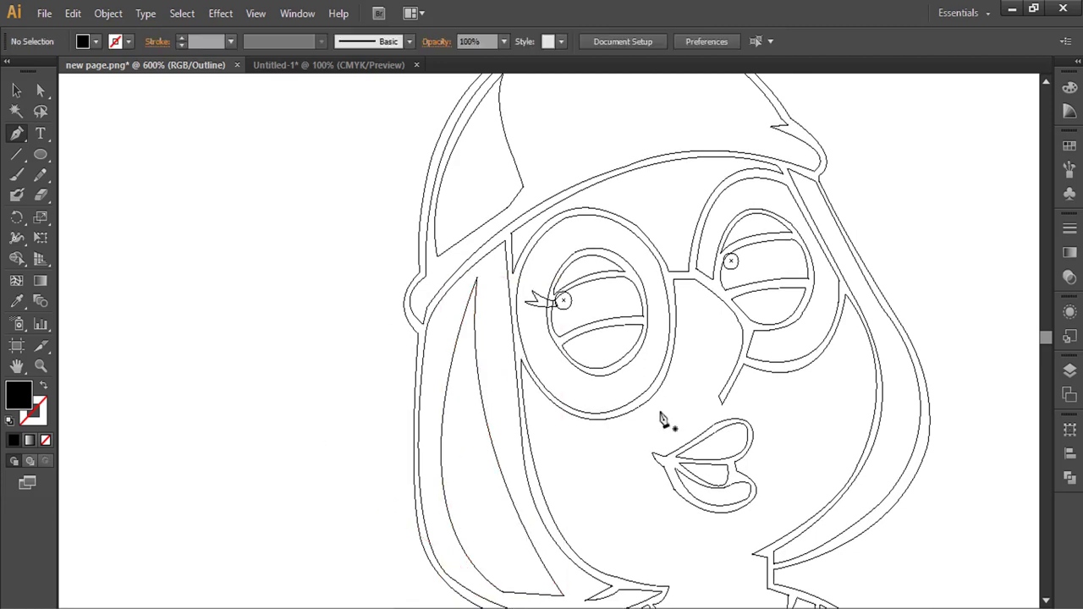
pyautogui.moveTo(694, 440); pyautogui.dragTo(560, 228)
pyautogui.scroll(-10, 653, 384)
pyautogui.hscroll(-2, 616, 440)
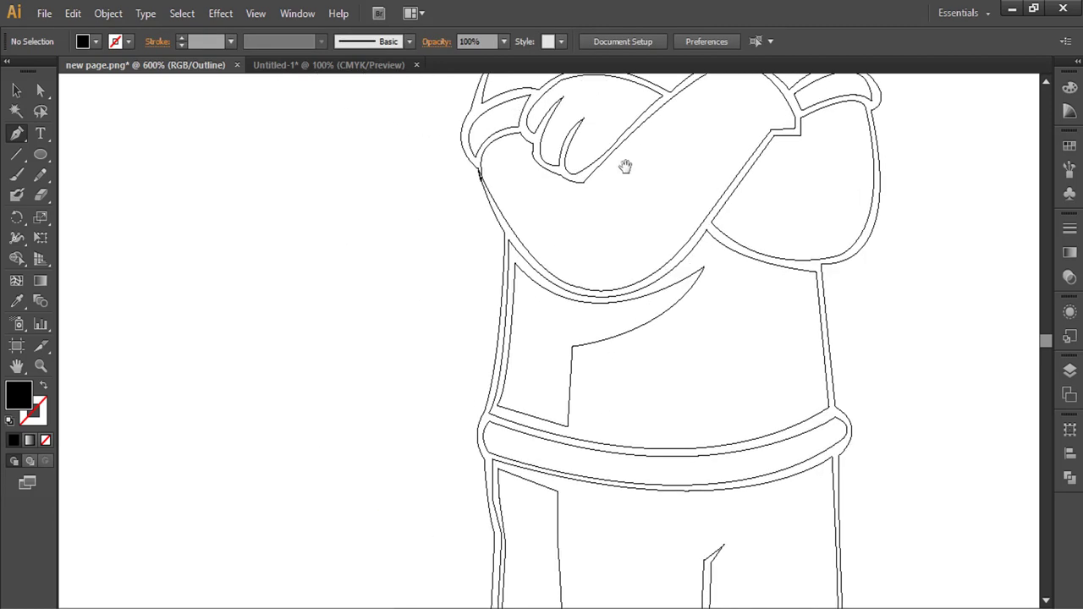
pyautogui.scroll(3, 624, 167)
pyautogui.scroll(-8, 636, 435)
pyautogui.hscroll(2, 653, 351)
pyautogui.scroll(6, 652, 350)
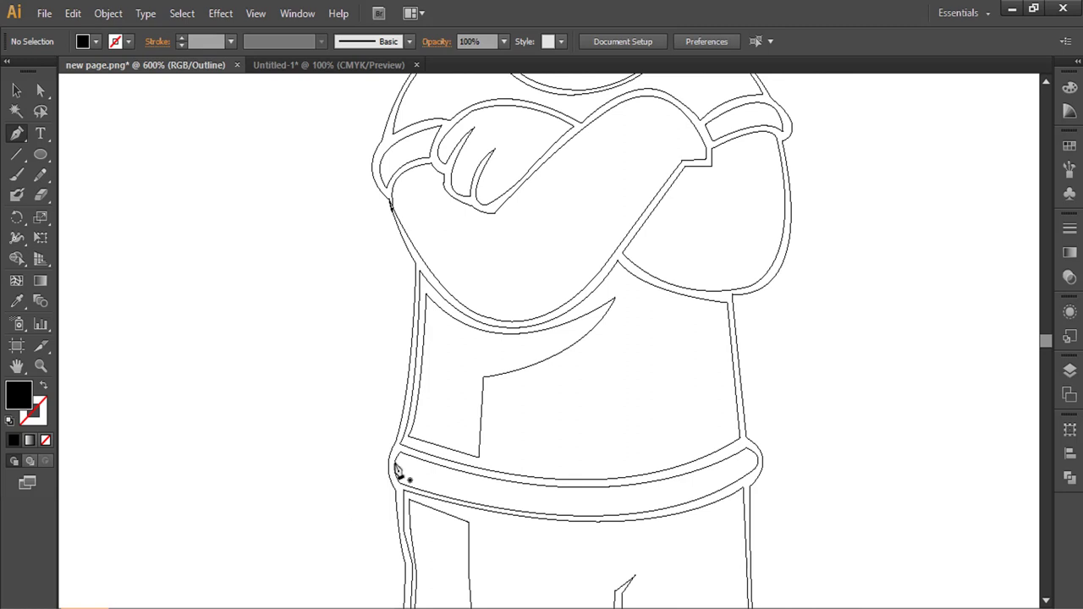
# Step: Select the whole character drawing, bring it into the Untitled-1 document beside the colour swatches, enlarge it there and deselect it
pyautogui.hotkey('ctrl', '-')
pyautogui.hotkey('ctrl', '-')
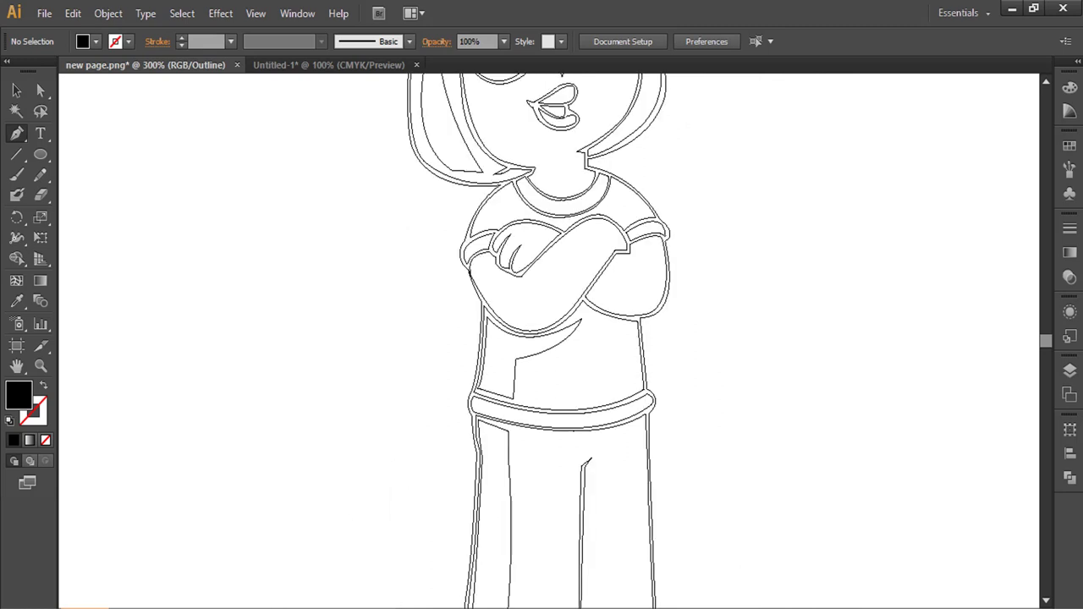
pyautogui.hotkey('ctrl', '-')
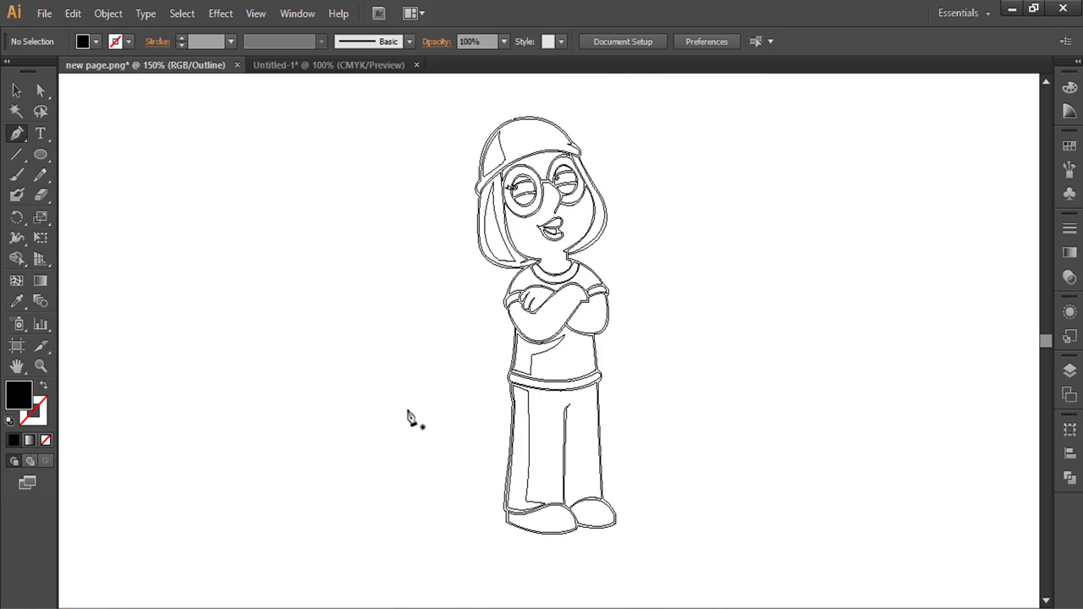
pyautogui.press('v')
pyautogui.moveTo(444, 98); pyautogui.dragTo(664, 557)
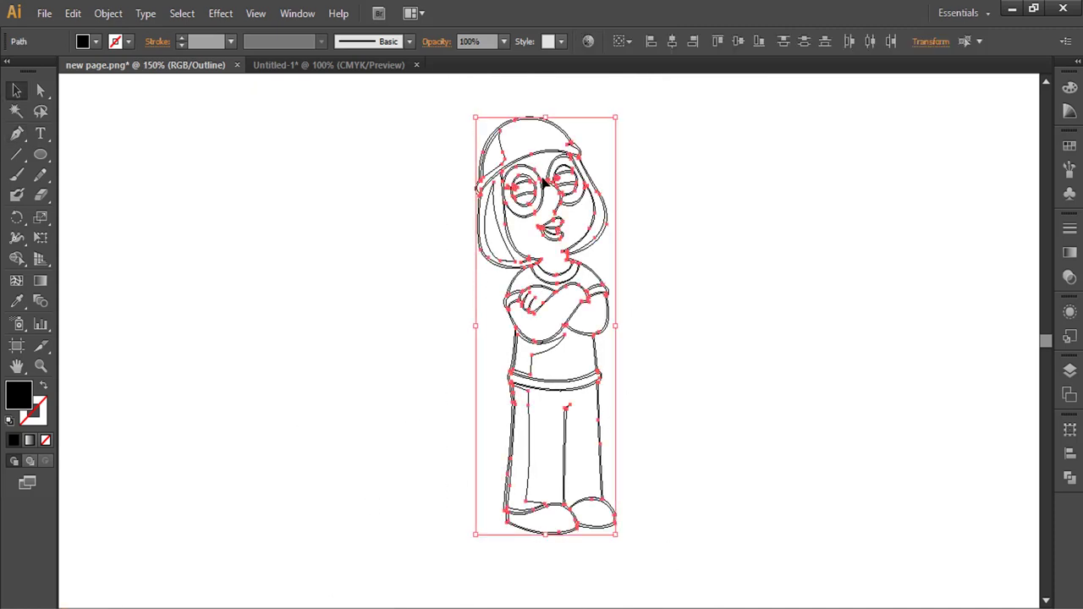
pyautogui.moveTo(546, 182); pyautogui.dragTo(596, 153)
pyautogui.moveTo(655, 353); pyautogui.dragTo(774, 566)
pyautogui.moveTo(562, 560); pyautogui.dragTo(539, 599)
pyautogui.click(824, 327)
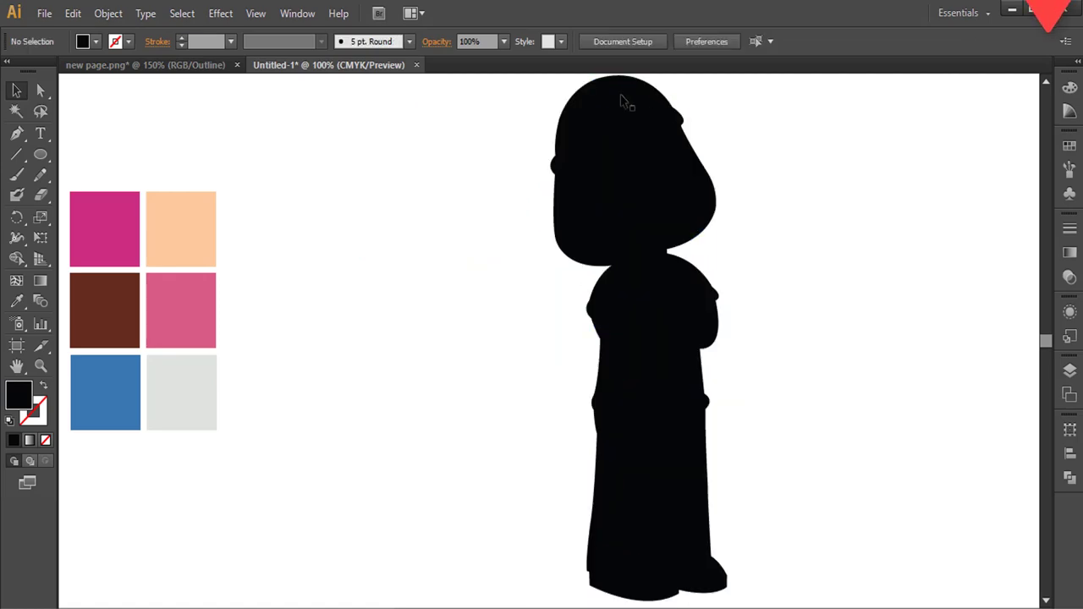
# Step: Fill the hat shapes with the magenta sampled from the colour swatches and deselect them
pyautogui.click(622, 102)
pyautogui.press('i')
pyautogui.click(117, 236)
pyautogui.press('v')
pyautogui.click(397, 289)
# Step: Fill the face and neck, and the forehead between hat and glasses, with the skin-tone swatch colour
pyautogui.click(631, 179)
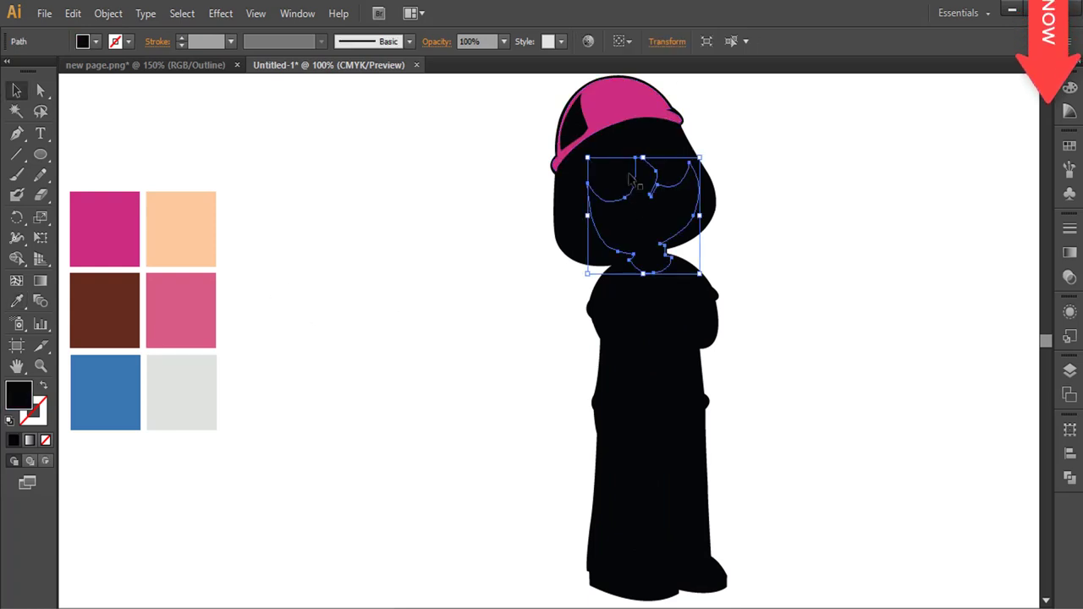
pyautogui.press('i')
pyautogui.click(181, 226)
pyautogui.press('v')
pyautogui.click(535, 259)
pyautogui.click(633, 137)
pyautogui.press('i')
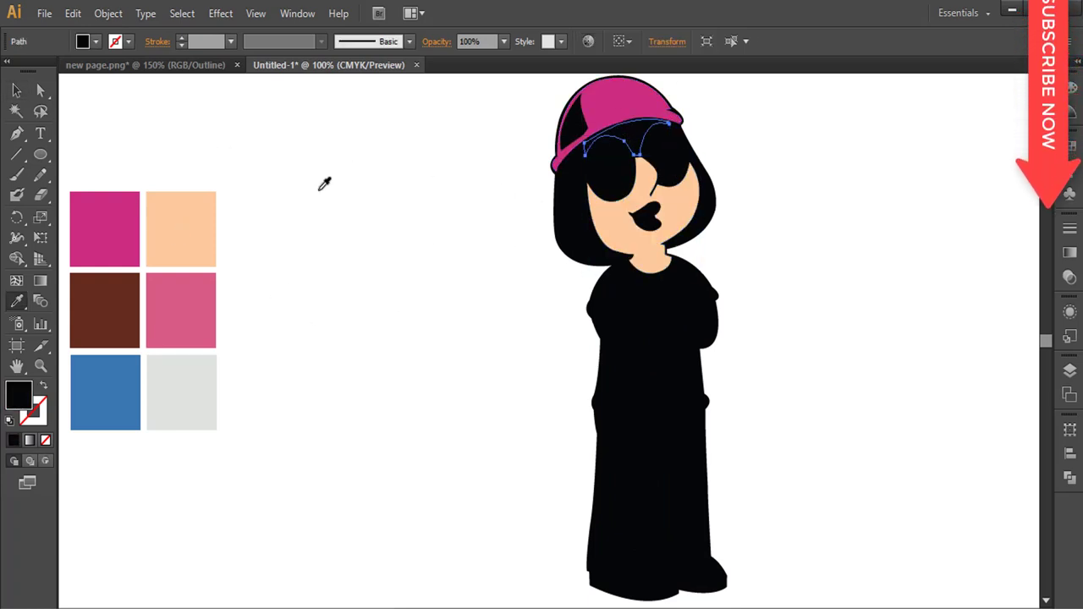
pyautogui.click(196, 225)
pyautogui.press('v')
pyautogui.click(436, 248)
# Step: Fill the areas inside both glasses lenses with the skin tone sampled from the face
pyautogui.click(615, 166)
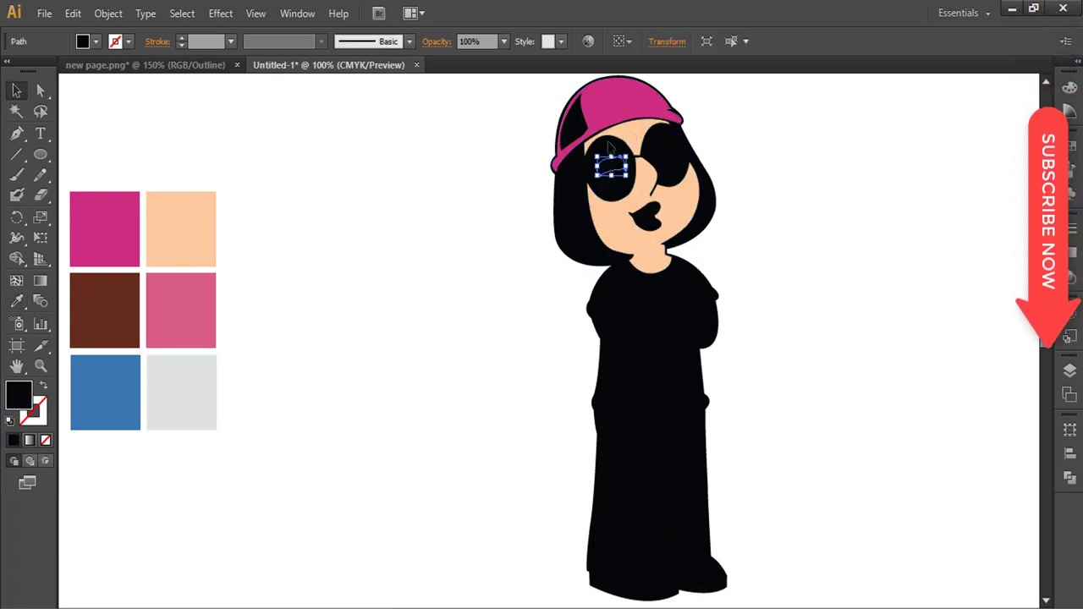
pyautogui.click(610, 148)
pyautogui.keyDown('shift'); pyautogui.click(664, 134); pyautogui.keyUp('shift')
pyautogui.press('i')
pyautogui.click(612, 226)
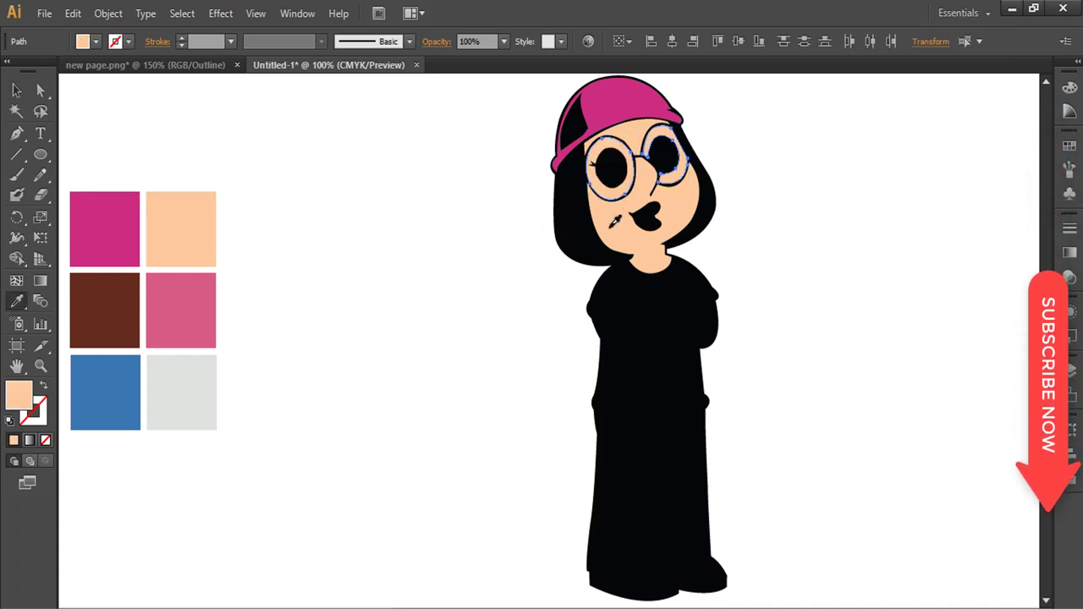
pyautogui.press('v')
# Step: Fill both upper eyelids with the skin tone sampled from the face and deselect them
pyautogui.click(611, 167)
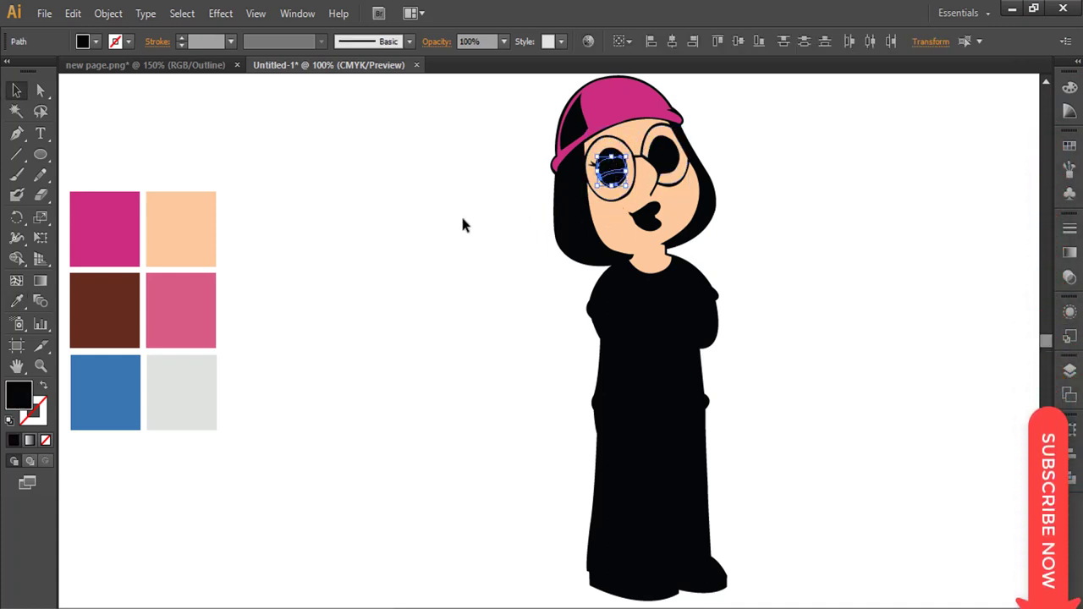
pyautogui.click(463, 225)
pyautogui.click(610, 167)
pyautogui.click(609, 147)
pyautogui.click(610, 153)
pyautogui.keyDown('shift'); pyautogui.click(662, 140); pyautogui.keyUp('shift')
pyautogui.press('i')
pyautogui.click(605, 221)
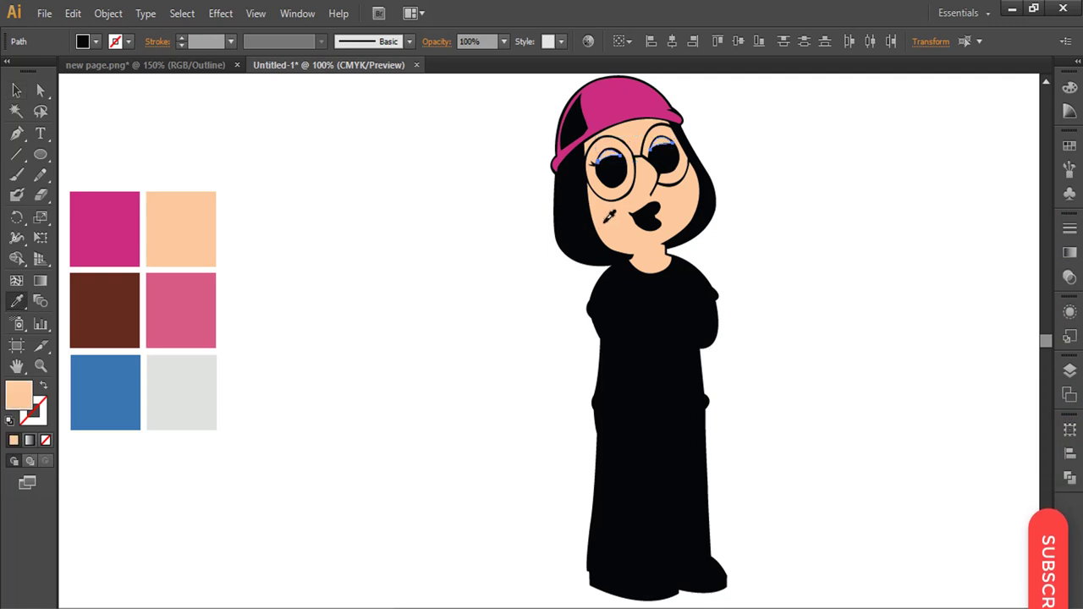
pyautogui.press('v')
pyautogui.click(520, 255)
# Step: Fill the whites of both eyes with white and deselect them
pyautogui.click(611, 166)
pyautogui.keyDown('shift'); pyautogui.click(664, 155); pyautogui.keyUp('shift')
pyautogui.press('i')
pyautogui.click(485, 279)
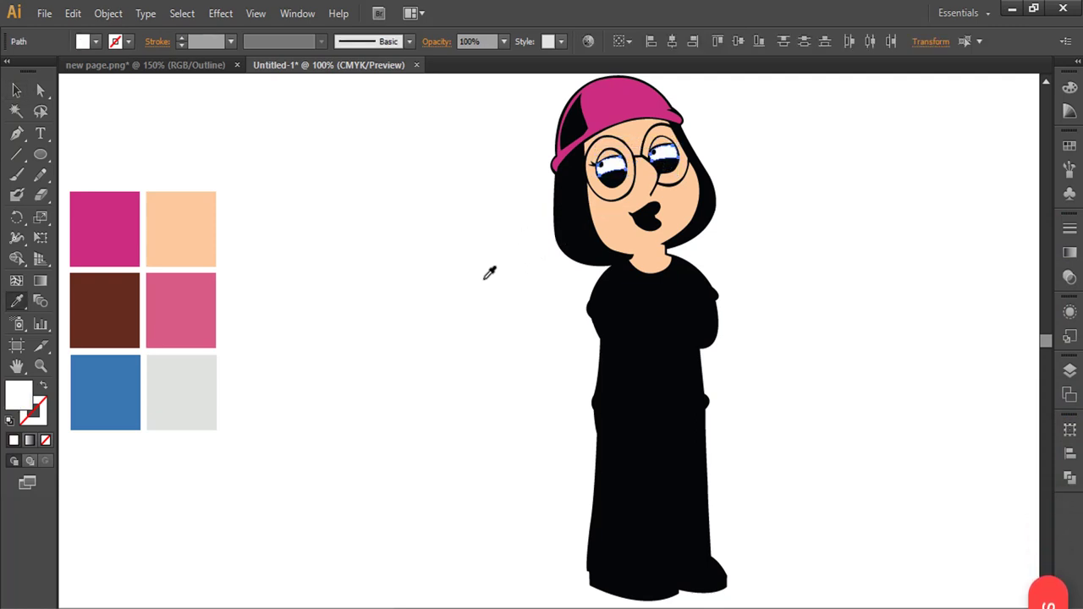
pyautogui.press('v')
pyautogui.click(513, 259)
# Step: Fill both lower eyelids with the skin tone sampled from the face and deselect them
pyautogui.click(613, 179)
pyautogui.keyDown('shift'); pyautogui.click(667, 167); pyautogui.keyUp('shift')
pyautogui.press('i')
pyautogui.click(593, 217)
pyautogui.press('b')
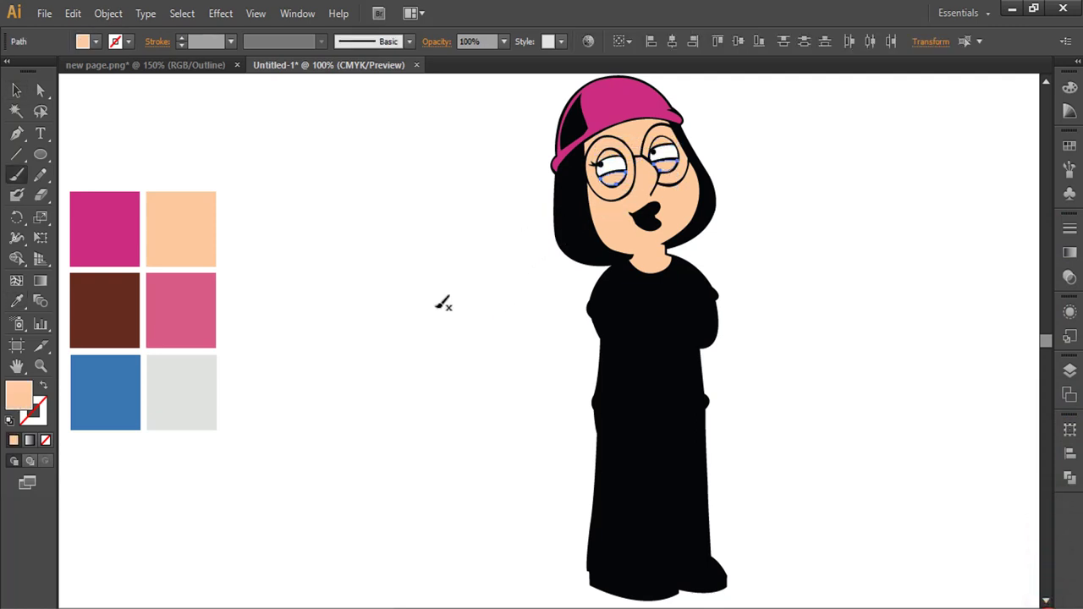
pyautogui.press('v')
pyautogui.click(499, 342)
# Step: Fill the upper and lower lips with the magenta swatch colour and deselect them
pyautogui.click(652, 210)
pyautogui.keyDown('shift'); pyautogui.click(650, 225); pyautogui.keyUp('shift')
pyautogui.press('i')
pyautogui.click(118, 238)
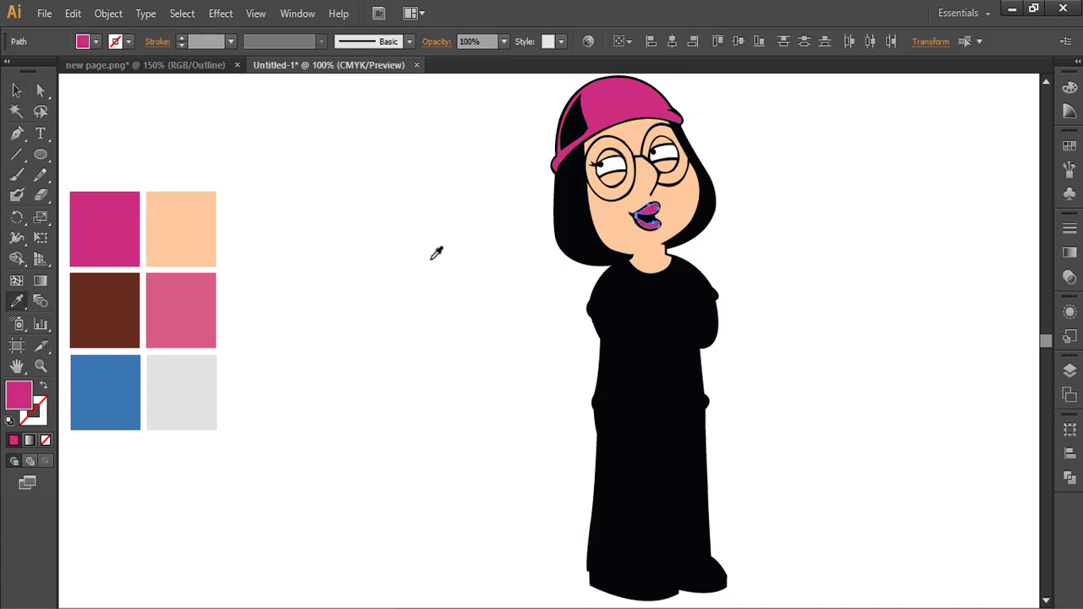
pyautogui.press('v')
pyautogui.click(457, 262)
# Step: Fill the teeth shape between the lips with white and deselect it
pyautogui.click(646, 219)
pyautogui.press('i')
pyautogui.click(502, 332)
pyautogui.press('v')
pyautogui.click(496, 333)
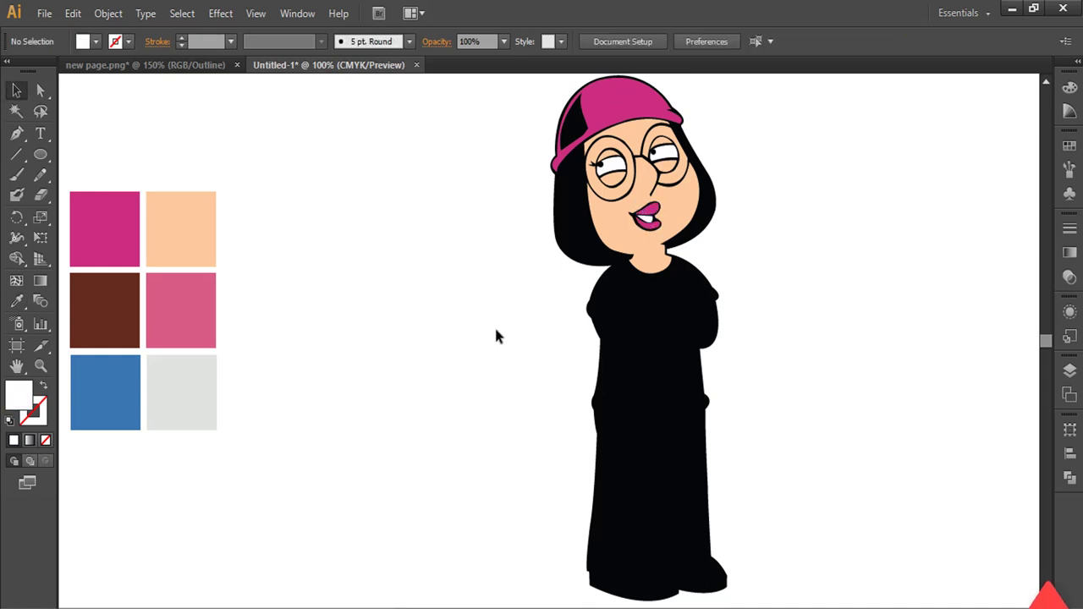
# Step: Fill the hair on both sides of the face with the dark brown swatch colour and deselect it
pyautogui.click(579, 222)
pyautogui.click(586, 193)
pyautogui.keyDown('shift'); pyautogui.click(706, 201); pyautogui.keyUp('shift')
pyautogui.press('i')
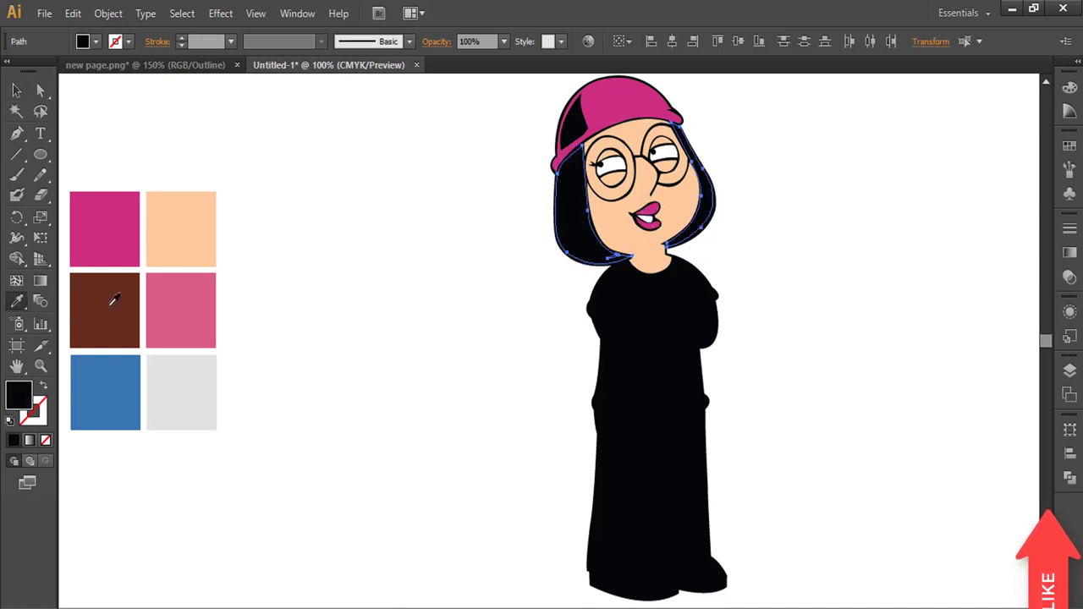
pyautogui.click(111, 303)
pyautogui.press('v')
pyautogui.click(487, 330)
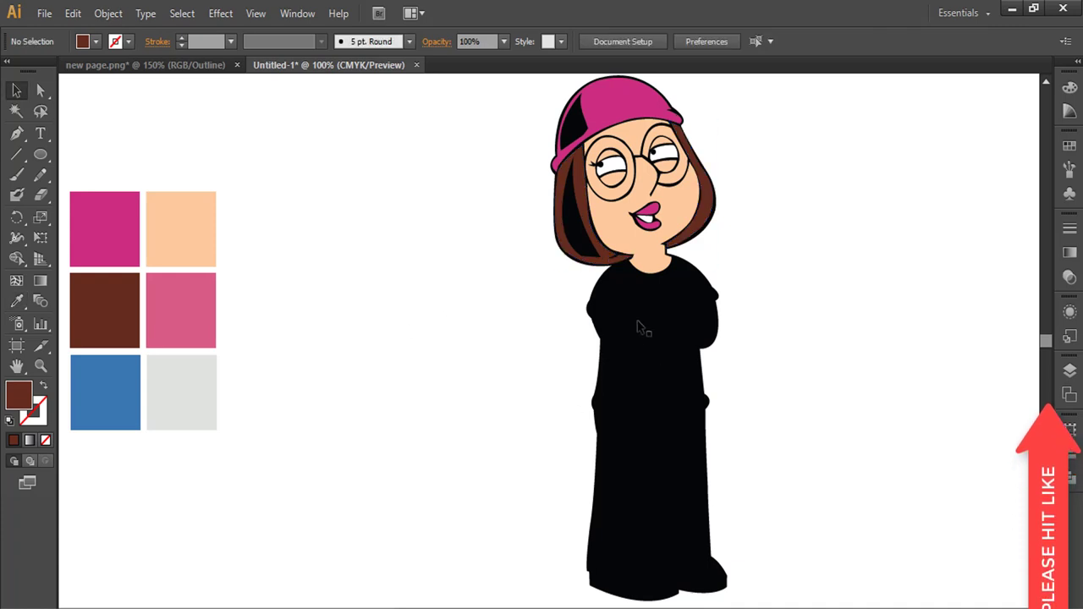
# Step: Fill the shirt's body and shoulder areas with the pink swatch colour
pyautogui.click(642, 327)
pyautogui.click(655, 380)
pyautogui.keyDown('shift'); pyautogui.click(615, 279); pyautogui.keyUp('shift')
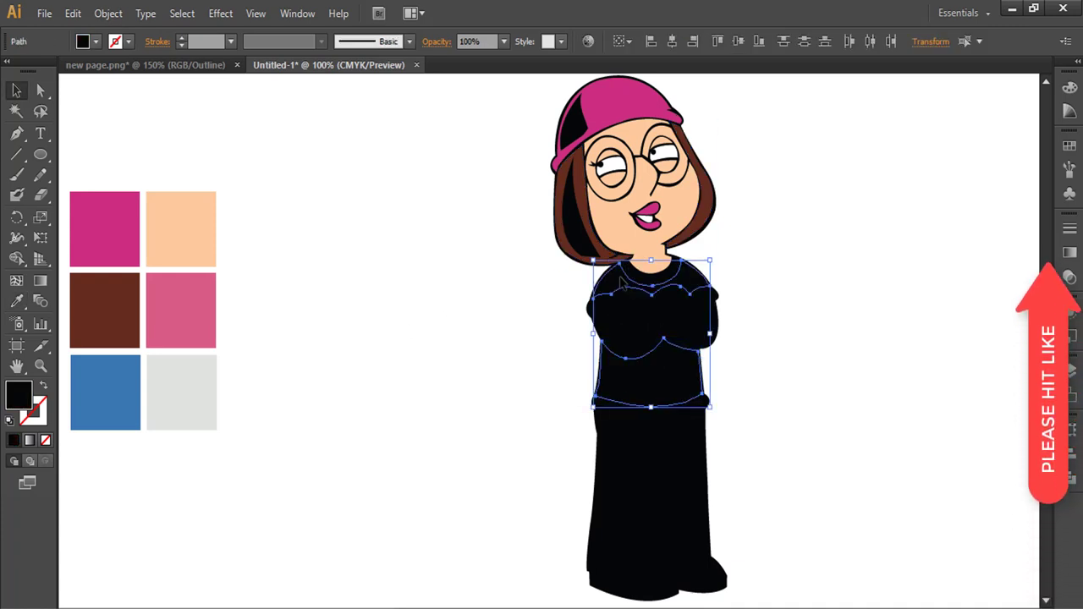
pyautogui.press('i')
pyautogui.click(194, 308)
pyautogui.press('v')
# Step: Fill the crossed arms and the hand with the skin-tone swatch colour and deselect them
pyautogui.click(643, 322)
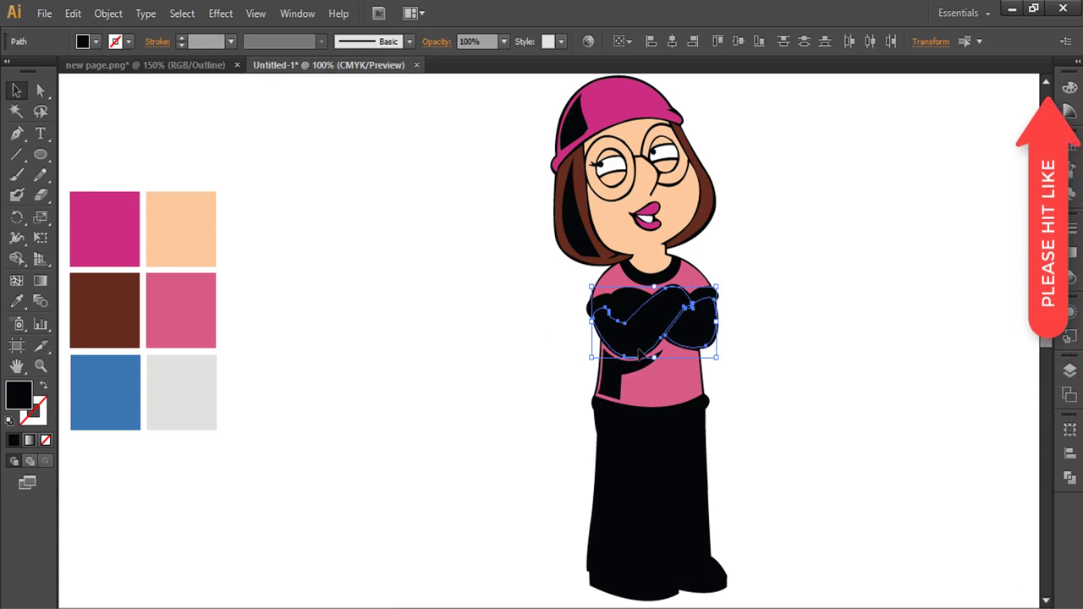
pyautogui.press('i')
pyautogui.click(178, 222)
pyautogui.press('v')
pyautogui.click(525, 308)
pyautogui.click(631, 306)
pyautogui.press('i')
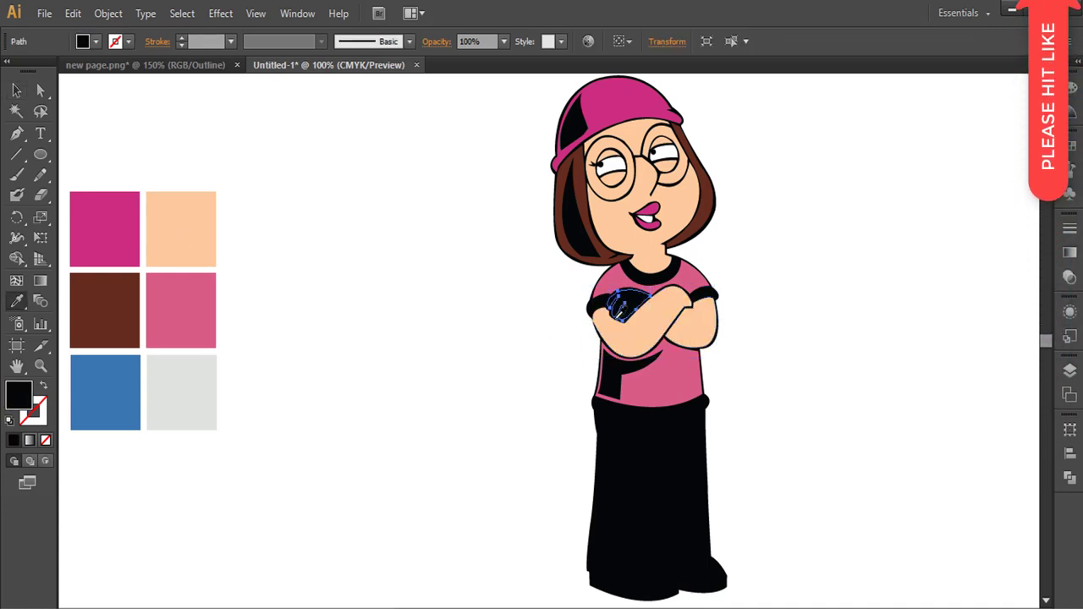
pyautogui.click(183, 233)
pyautogui.press('v')
pyautogui.click(551, 359)
# Step: Fill both sleeve cuffs and the shirt collar with white and deselect them
pyautogui.click(595, 308)
pyautogui.keyDown('shift'); pyautogui.click(704, 294); pyautogui.keyUp('shift')
pyautogui.press('i')
pyautogui.click(457, 375)
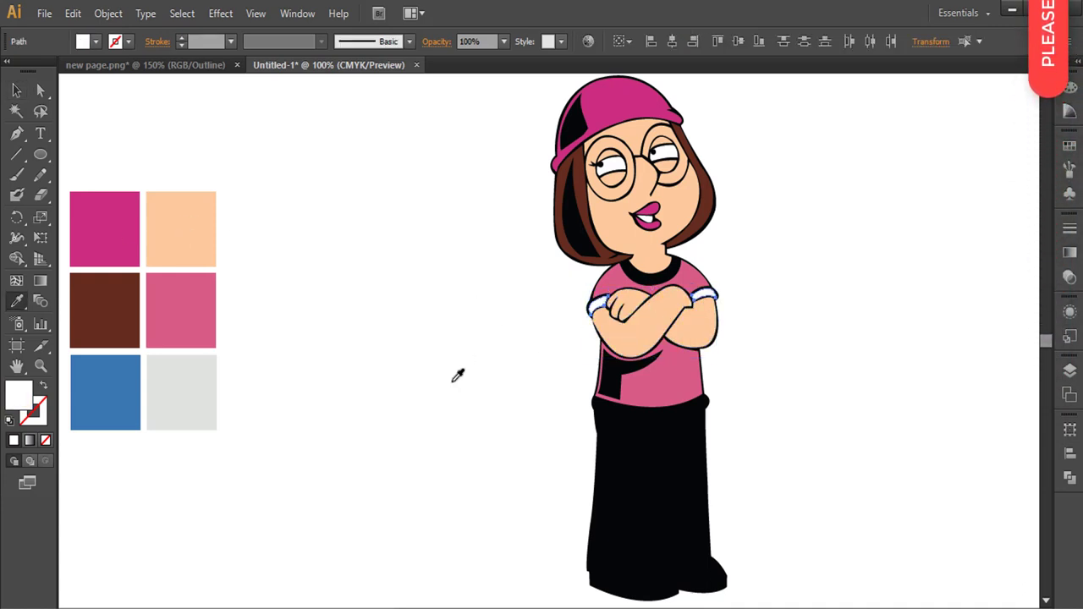
pyautogui.press('v')
pyautogui.click(478, 363)
pyautogui.click(650, 279)
pyautogui.press('i')
pyautogui.click(460, 337)
pyautogui.keyDown('ctrl'); pyautogui.click(508, 348); pyautogui.keyUp('ctrl')
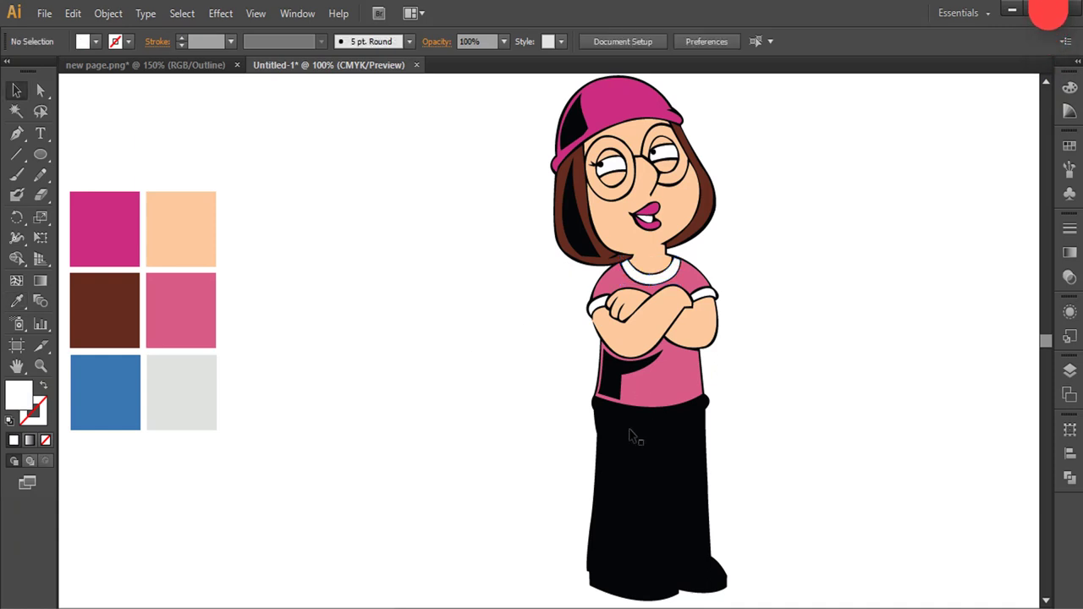
# Step: Fill the trousers with the blue swatch colour and the shoes with the light grey swatch colour
pyautogui.keyDown('ctrl'); pyautogui.click(629, 435); pyautogui.keyUp('ctrl')
pyautogui.click(105, 392)
pyautogui.keyDown('ctrl'); pyautogui.click(631, 583); pyautogui.keyUp('ctrl')
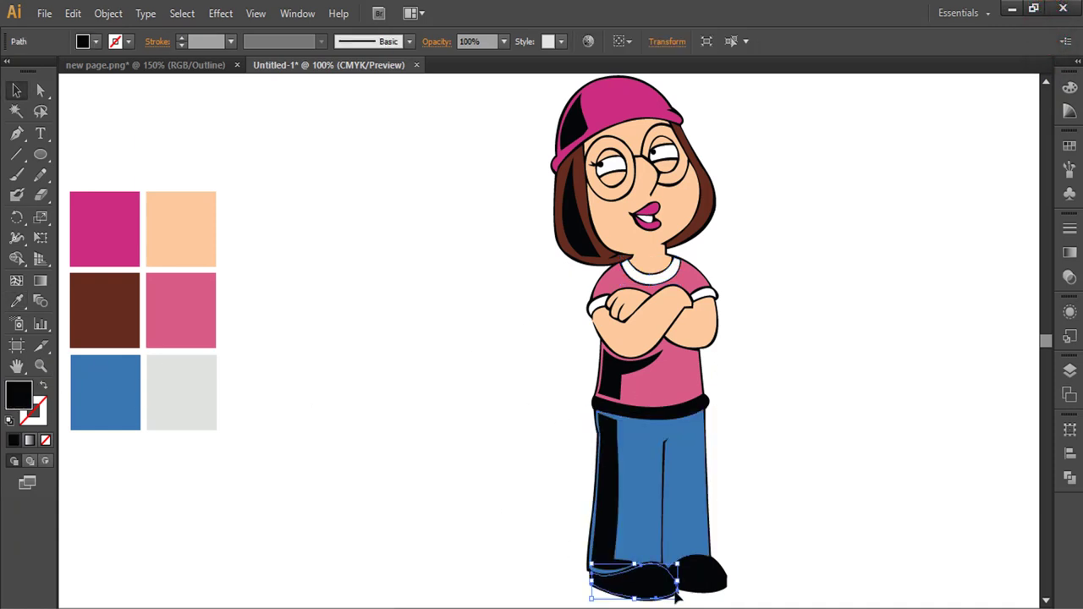
pyautogui.click(181, 392)
# Step: Fill the band along the shirt's lower hem with white and deselect it
pyautogui.keyDown('ctrl'); pyautogui.click(663, 411); pyautogui.keyUp('ctrl')
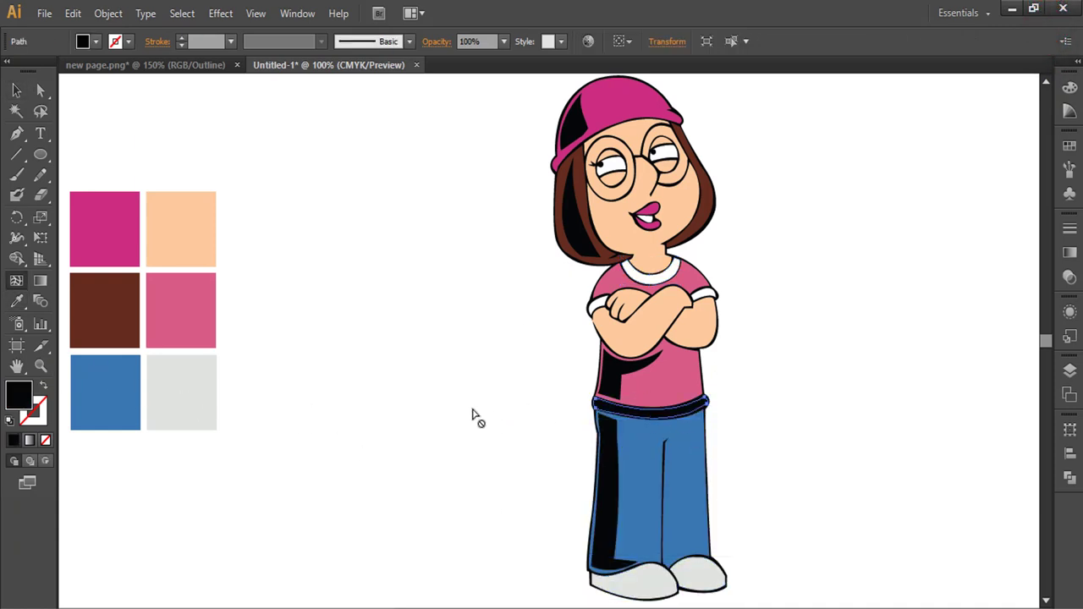
pyautogui.click(474, 412)
pyautogui.keyDown('ctrl'); pyautogui.click(473, 412); pyautogui.keyUp('ctrl')
# Step: Fill the trouser shadow with the trousers' blue shifted to a deeper, more saturated shade, and deselect it
pyautogui.keyDown('ctrl'); pyautogui.click(628, 435); pyautogui.keyUp('ctrl')
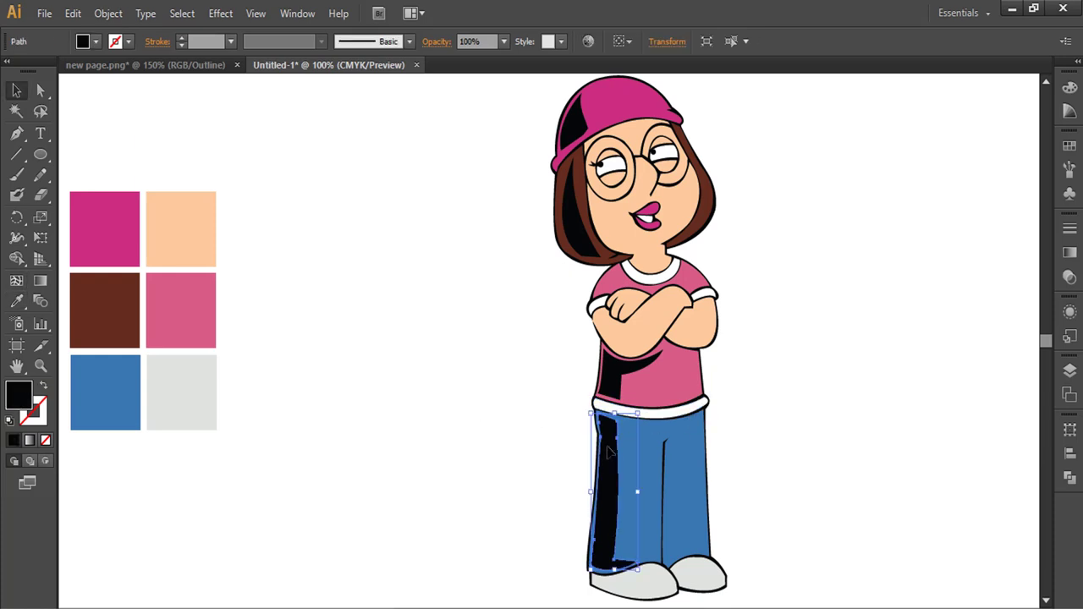
pyautogui.click(656, 474)
pyautogui.doubleClick(19, 395)
pyautogui.click(346, 341)
pyautogui.click(557, 279)
pyautogui.keyDown('ctrl'); pyautogui.click(486, 376); pyautogui.keyUp('ctrl')
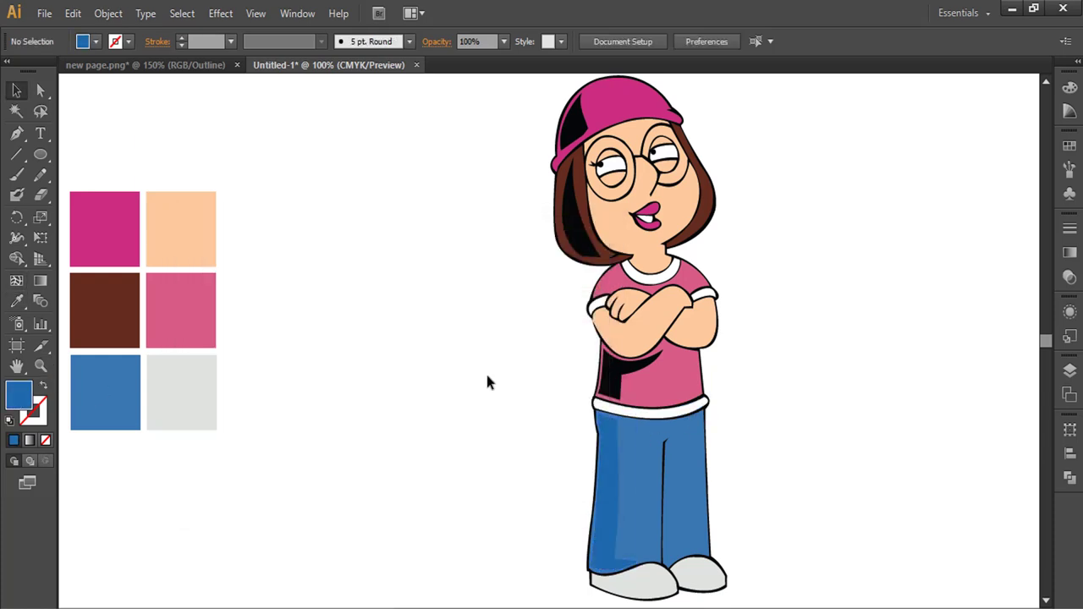
# Step: Fill the shirt shadow with the shirt's pink shifted to a deeper, more saturated shade, and deselect it
pyautogui.keyDown('ctrl'); pyautogui.click(608, 374); pyautogui.keyUp('ctrl')
pyautogui.click(681, 385)
pyautogui.doubleClick(18, 395)
pyautogui.click(341, 310)
pyautogui.click(560, 277)
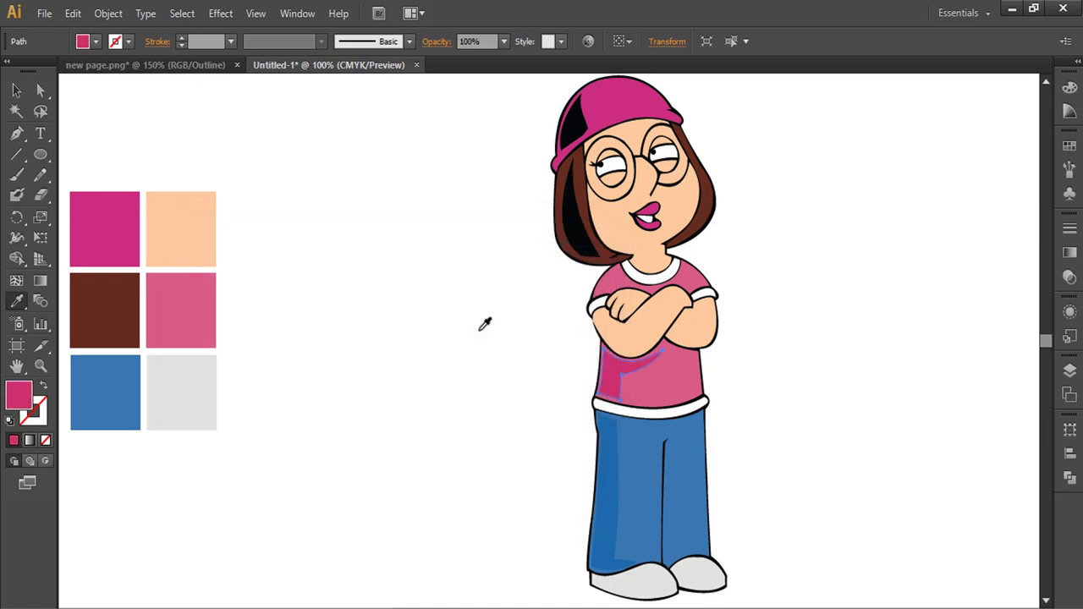
pyautogui.keyDown('ctrl'); pyautogui.click(485, 338); pyautogui.keyUp('ctrl')
# Step: Fill the hat shadow with the hat's magenta adjusted to a slightly darker, more saturated shade, and deselect it
pyautogui.keyDown('ctrl'); pyautogui.click(572, 134); pyautogui.keyUp('ctrl')
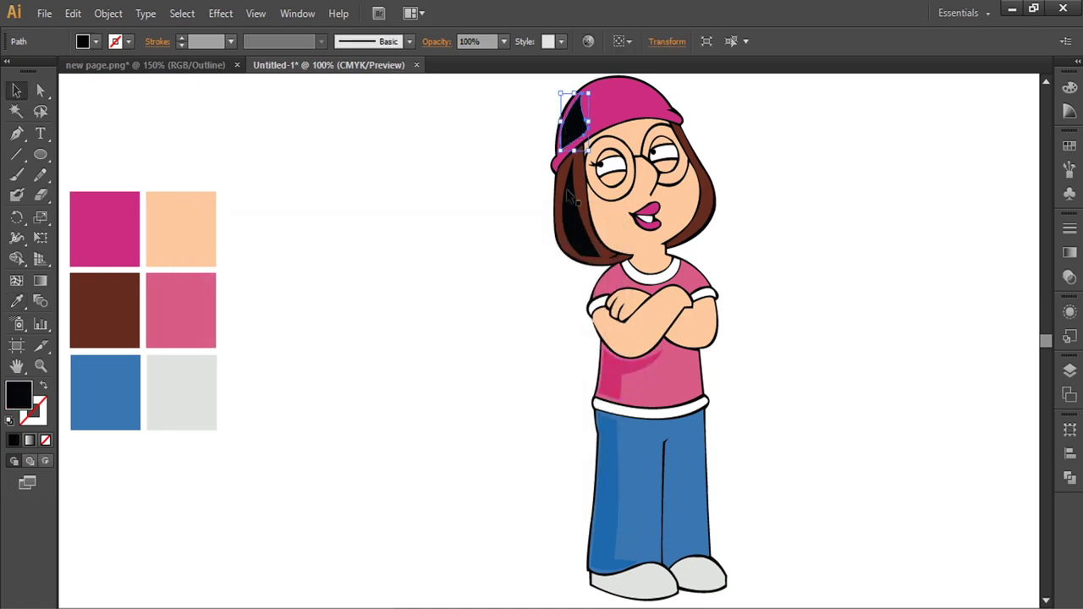
pyautogui.press('i')
pyautogui.click(612, 115)
pyautogui.doubleClick(19, 395)
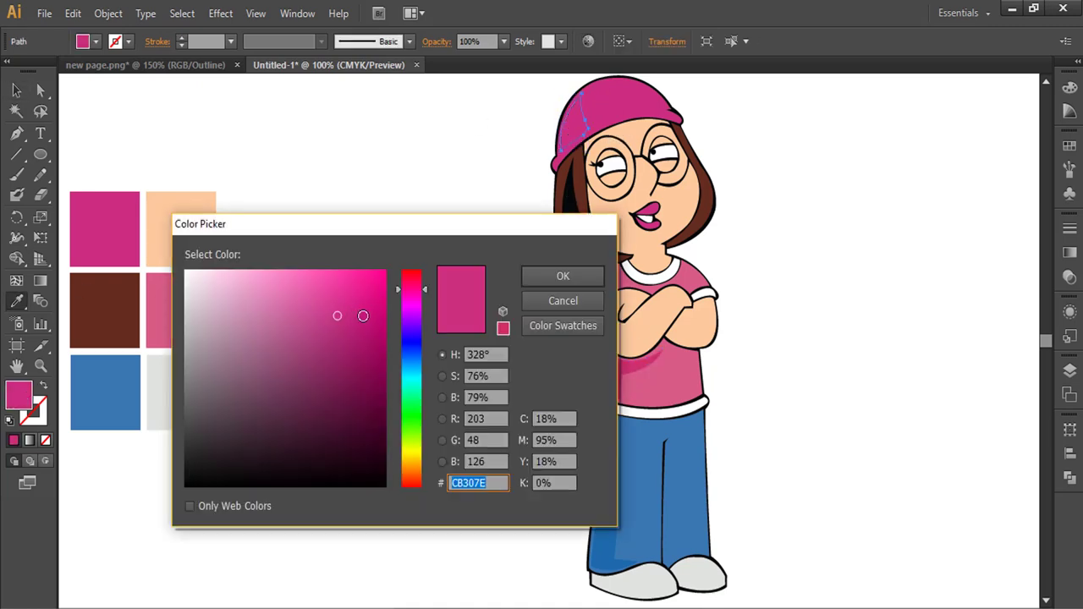
pyautogui.click(355, 326)
pyautogui.click(561, 273)
pyautogui.keyDown('ctrl'); pyautogui.click(425, 336); pyautogui.keyUp('ctrl')
# Step: Fill the hair shadow with the dark brown swatch colour adjusted to a more saturated shade, and deselect it
pyautogui.keyDown('ctrl'); pyautogui.click(581, 234); pyautogui.keyUp('ctrl')
pyautogui.press('i')
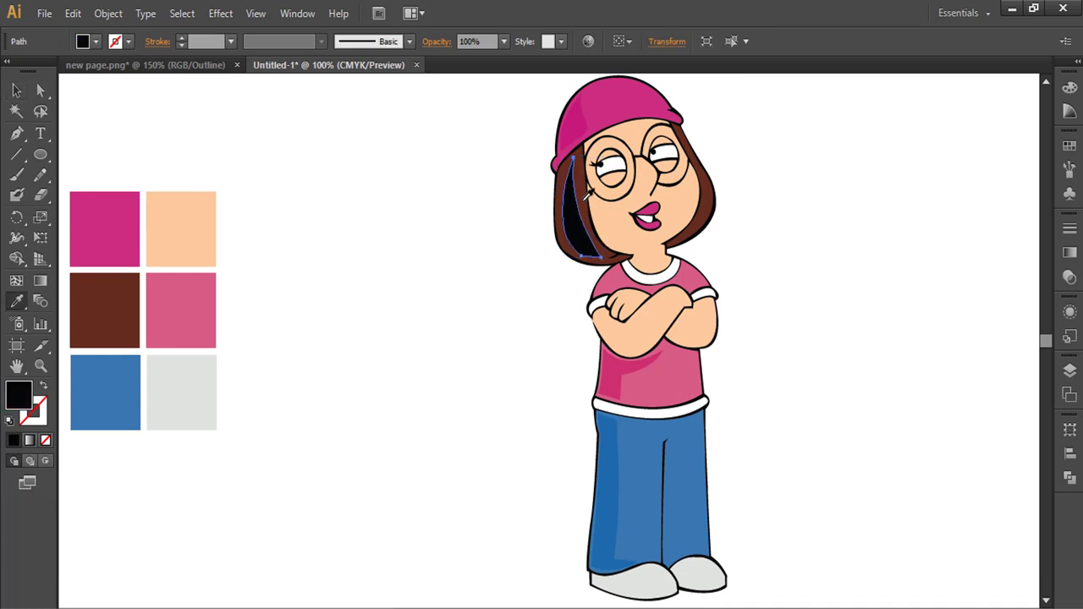
pyautogui.click(101, 314)
pyautogui.doubleClick(19, 394)
pyautogui.click(353, 404)
pyautogui.click(556, 279)
pyautogui.press('v')
pyautogui.click(558, 314)
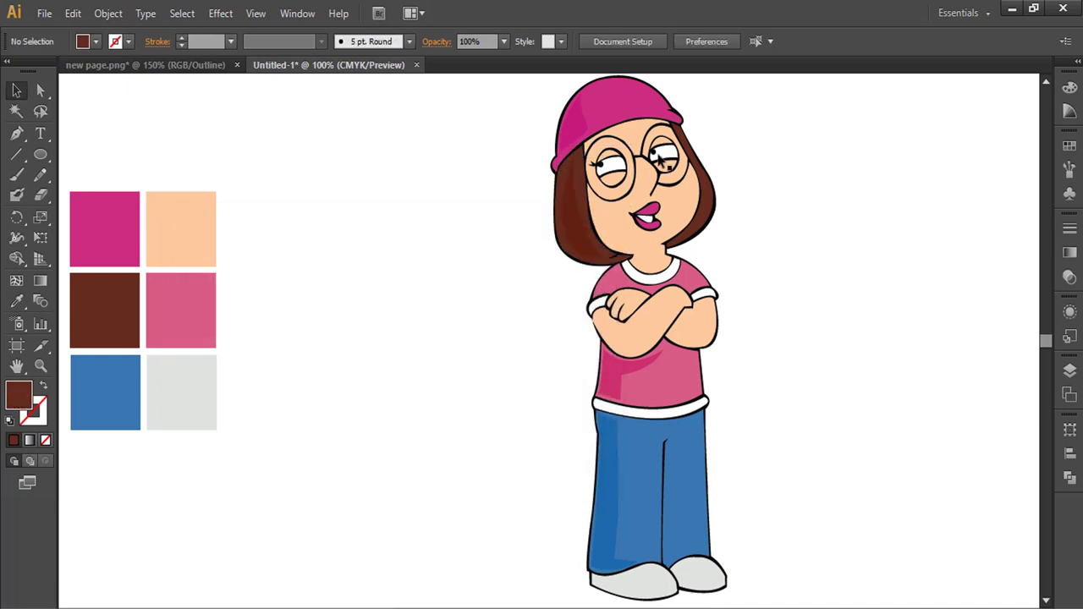
# Step: Select all six colour swatches beside the character and delete them
pyautogui.moveTo(63, 174); pyautogui.dragTo(282, 508)
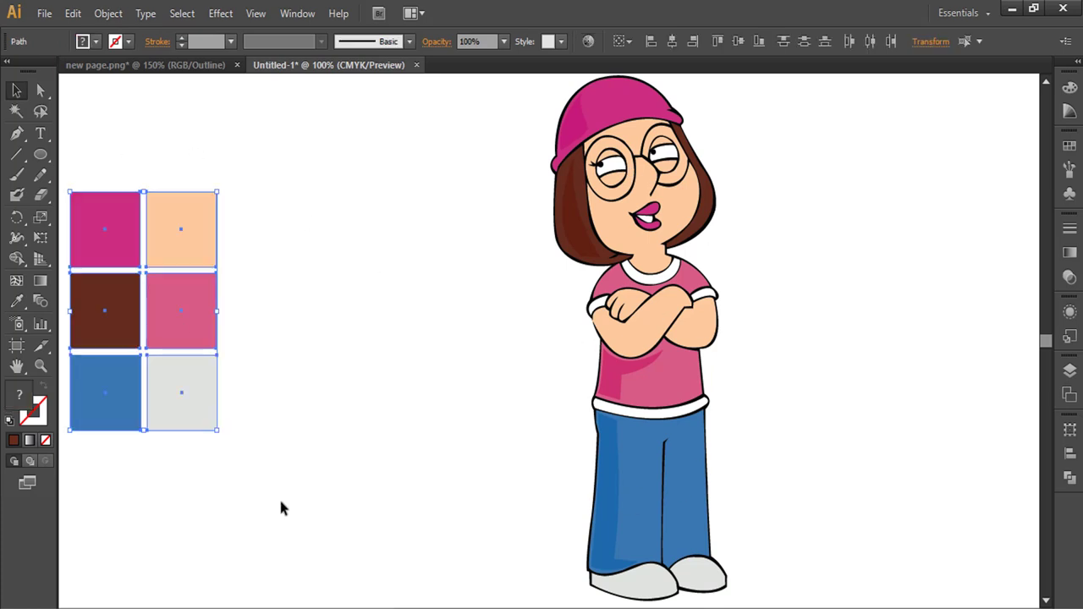
pyautogui.press('Delete')
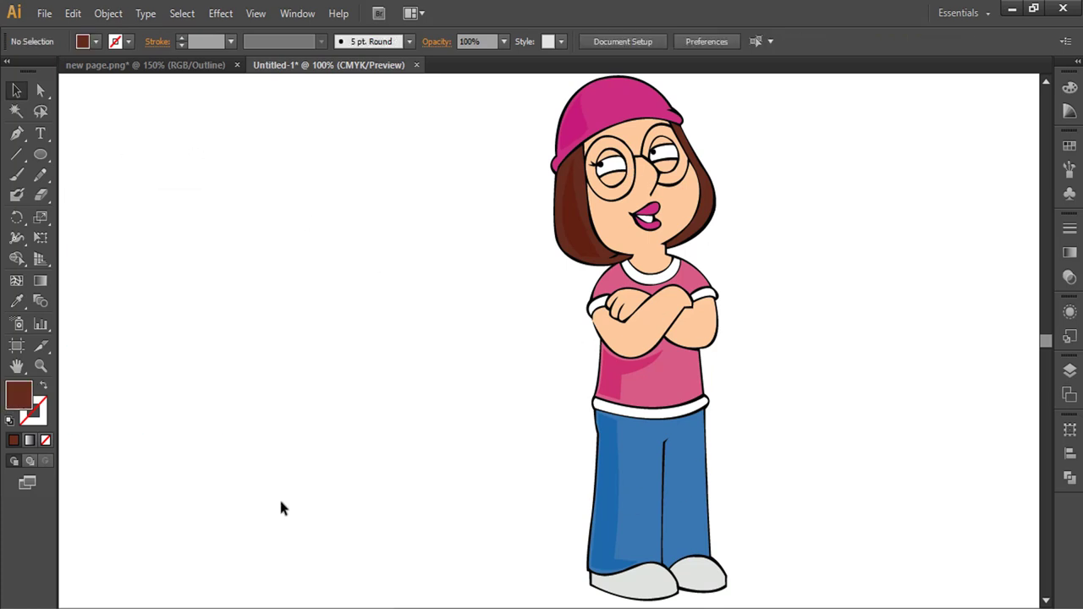